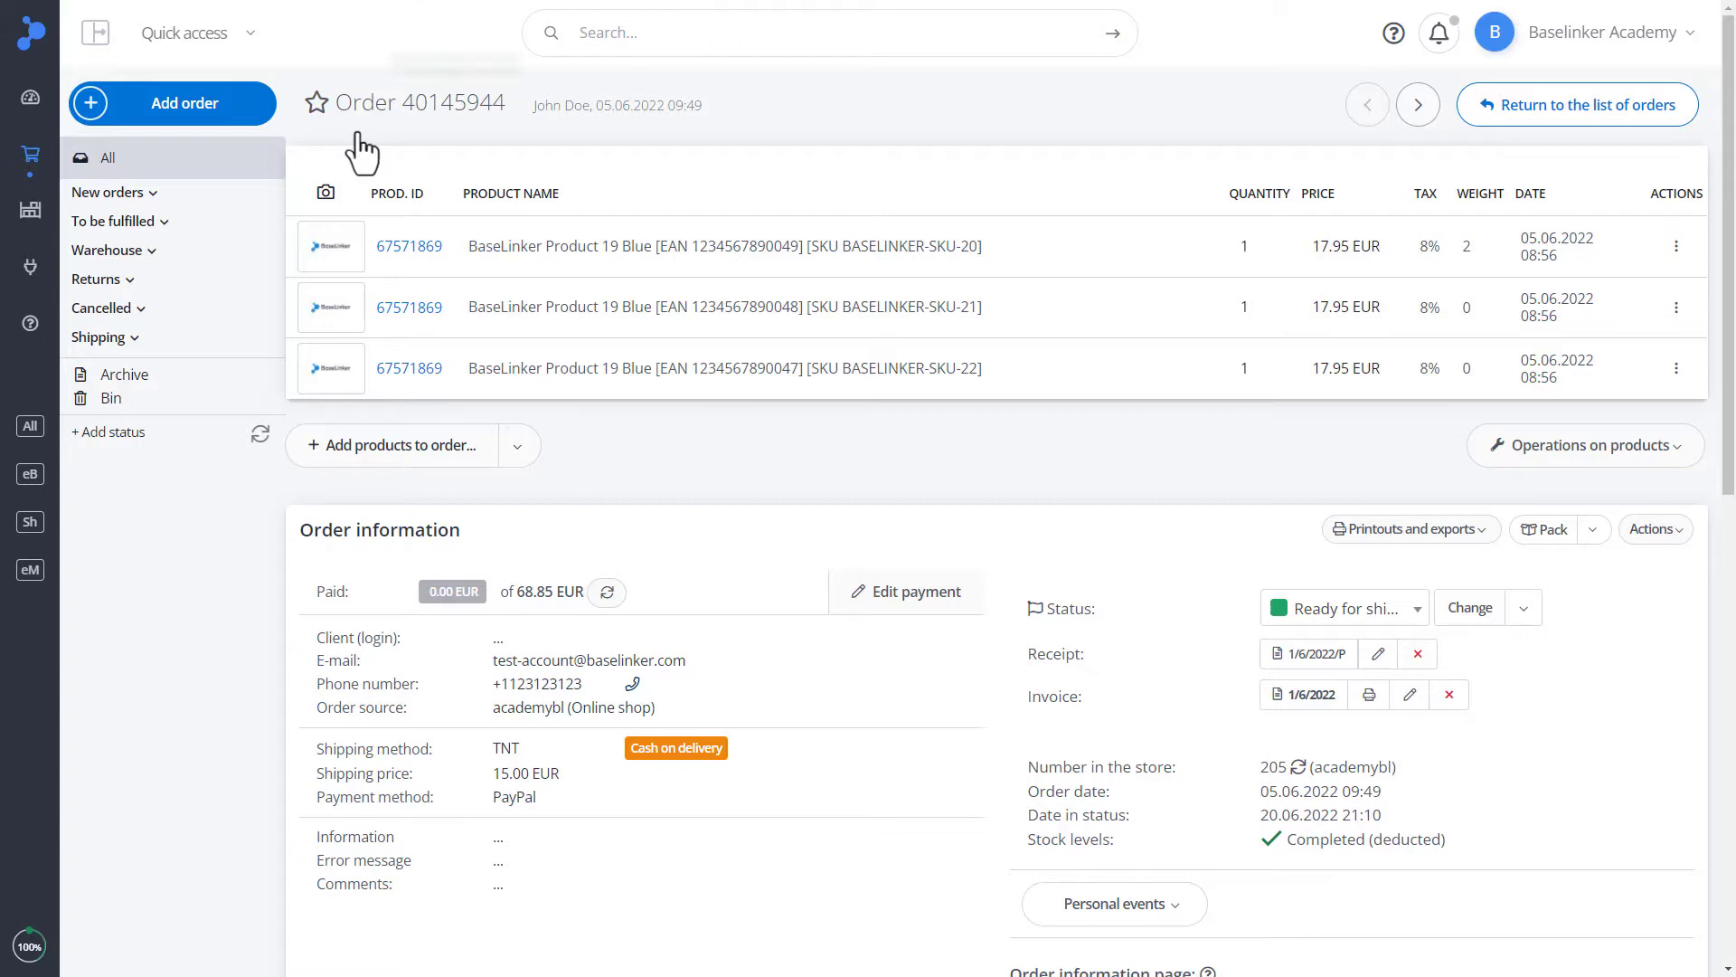
- Return to order 40145944 and show the Edit/Delete/Stock levels history menu for its first Product 19 Blue line
left_click(1407, 112)
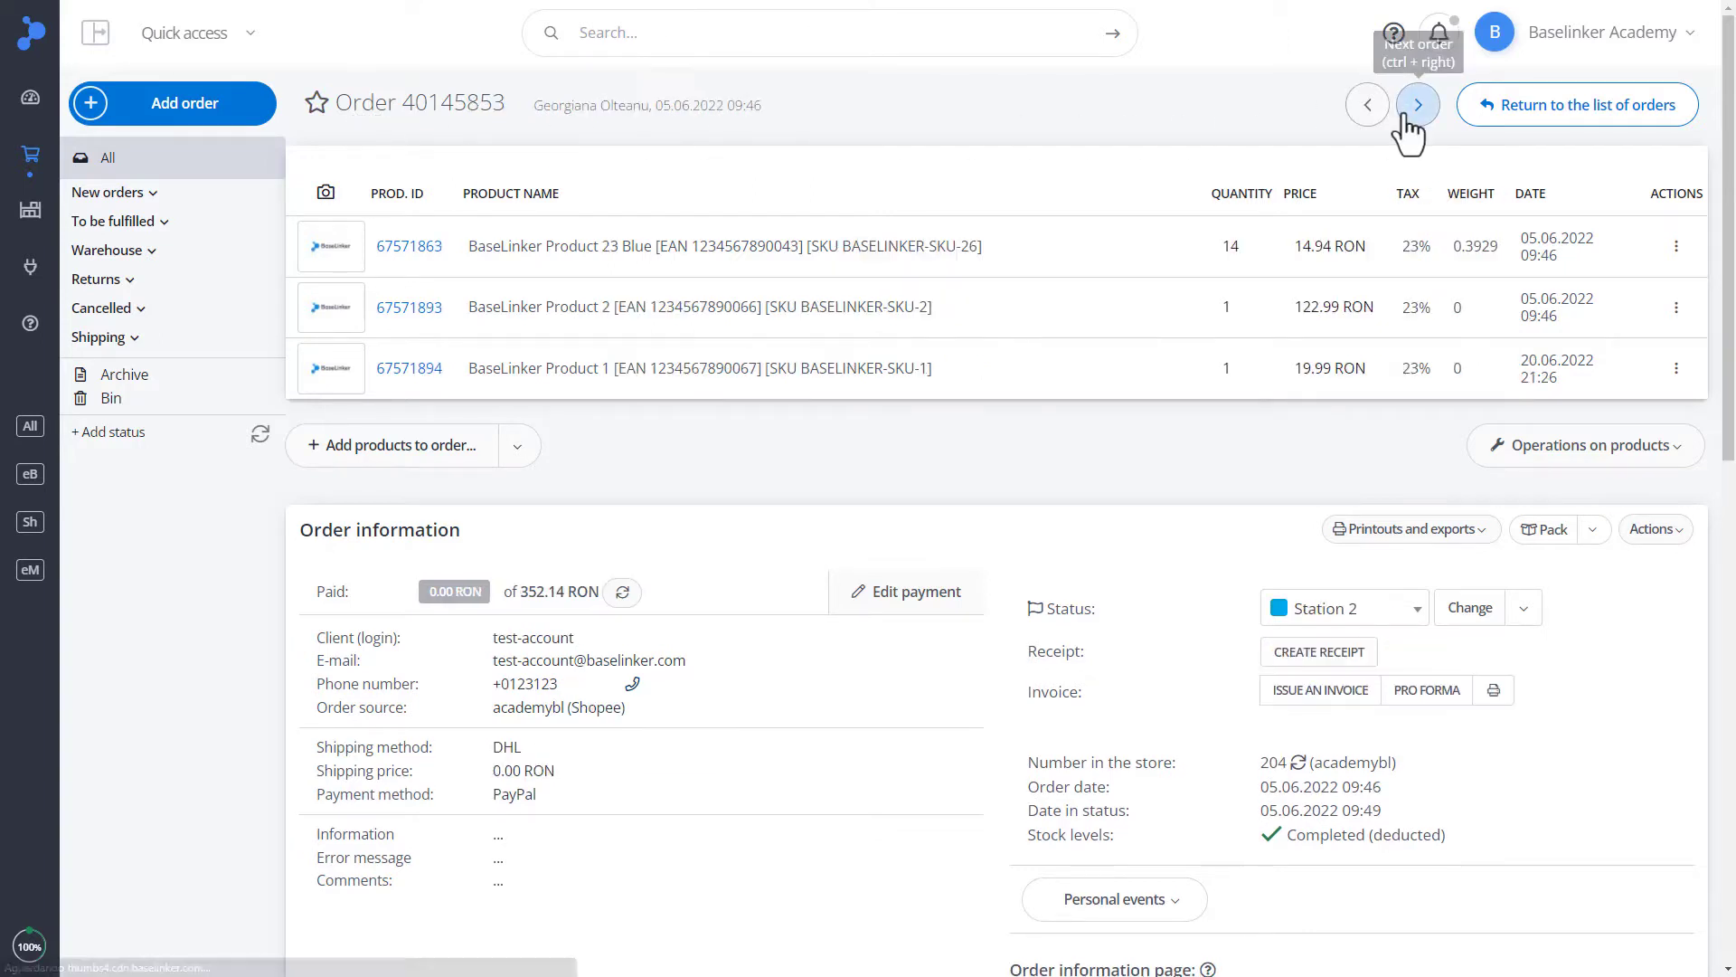
left_click(1369, 109)
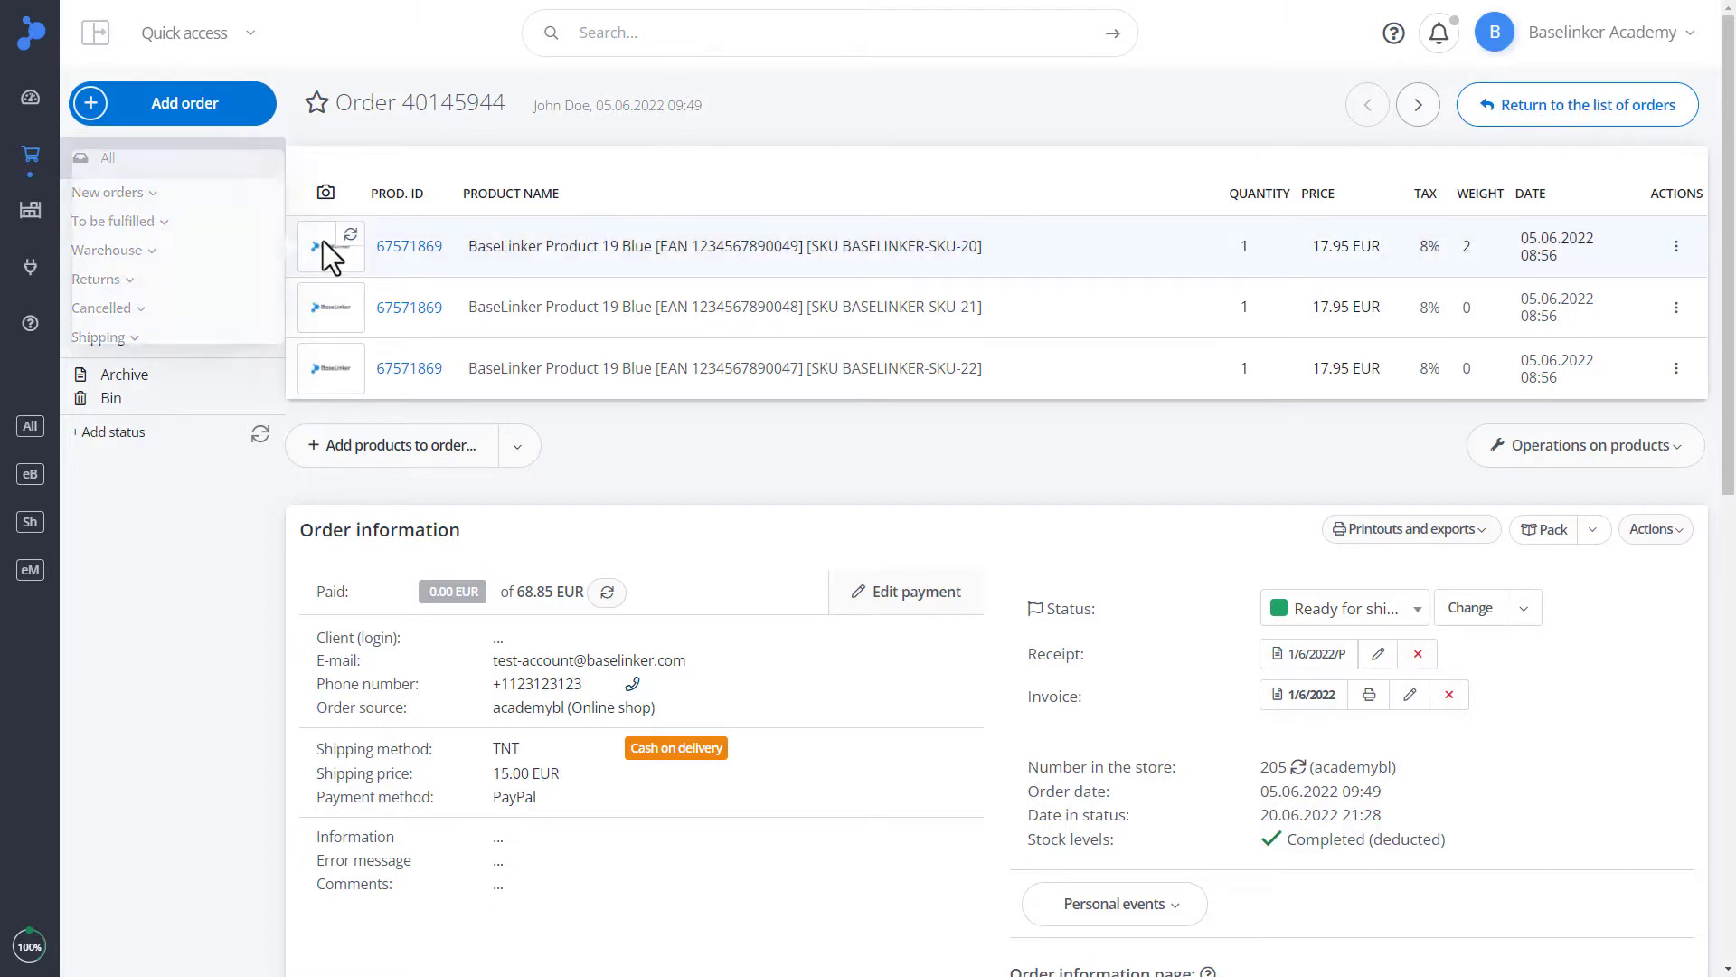
mouse_move(323, 240)
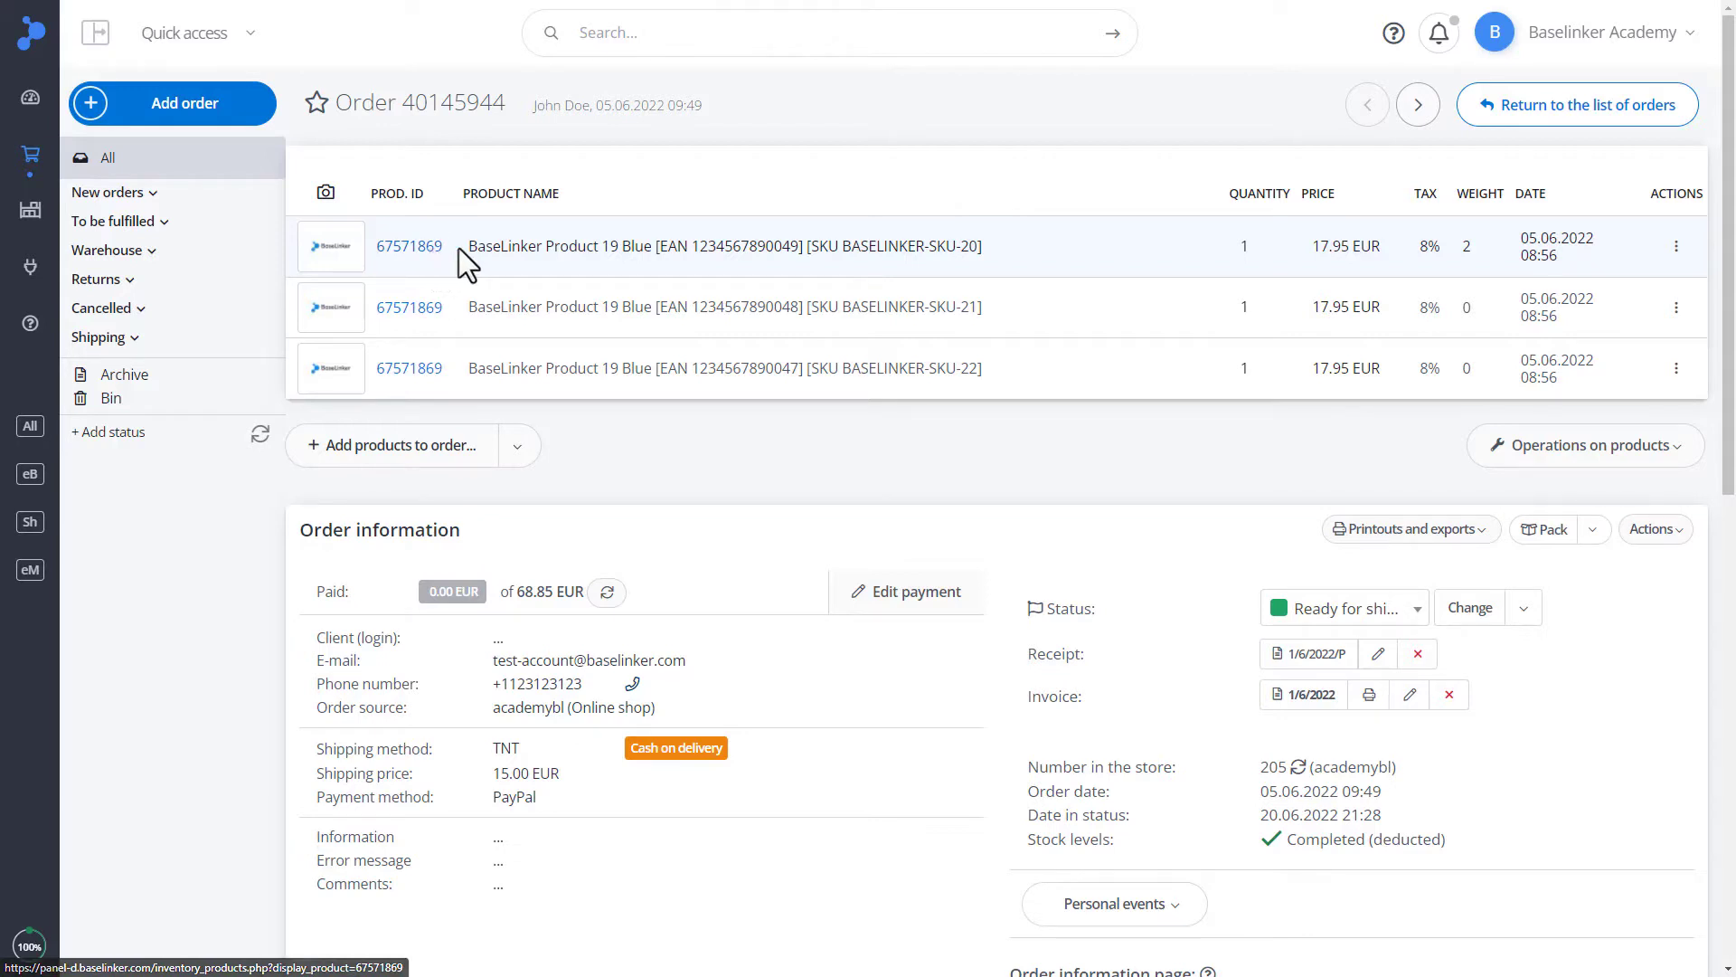
left_click(1677, 246)
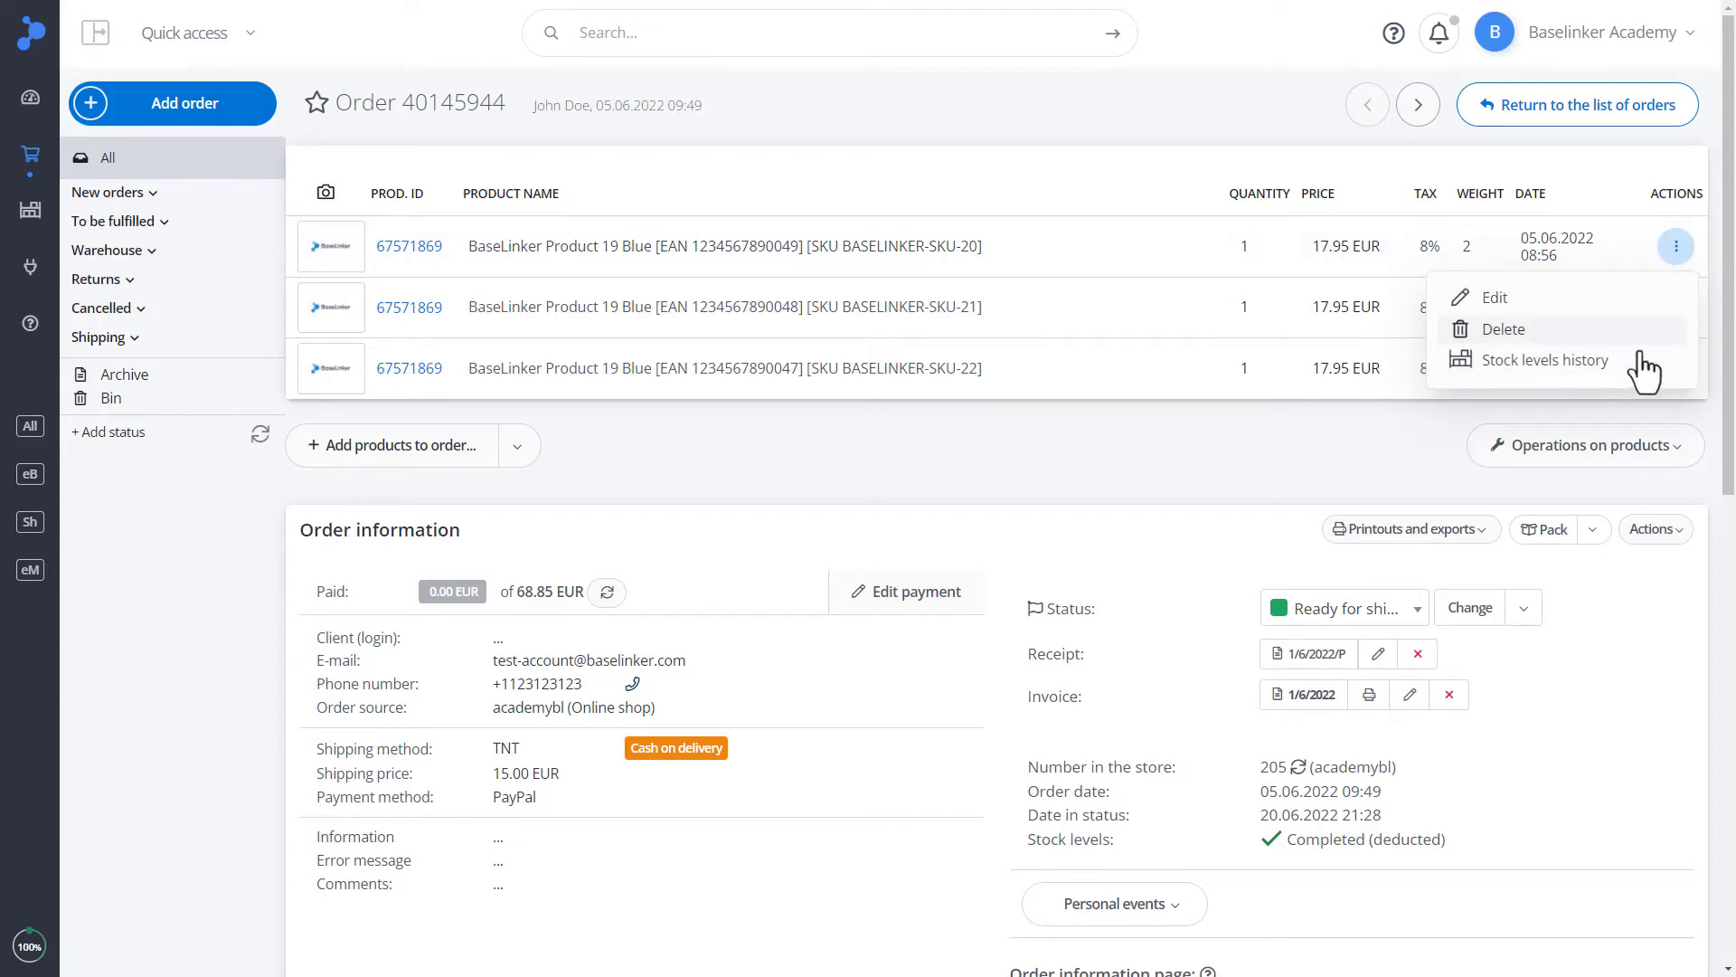
left_click(1622, 303)
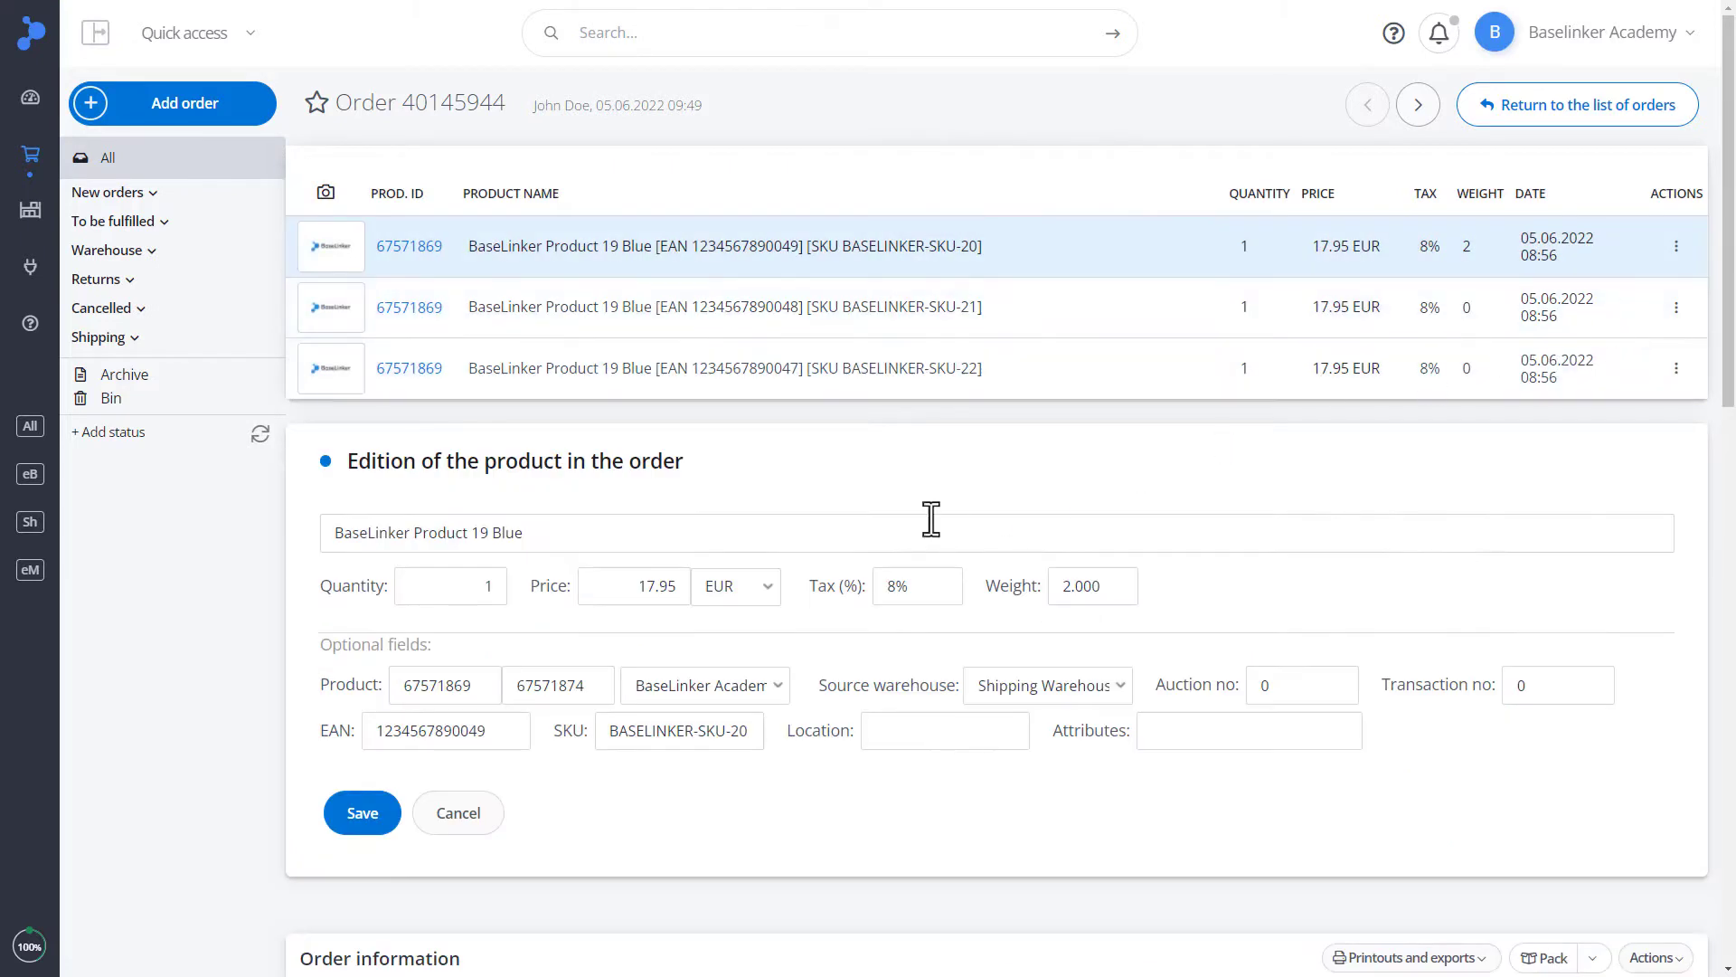
left_click(932, 518)
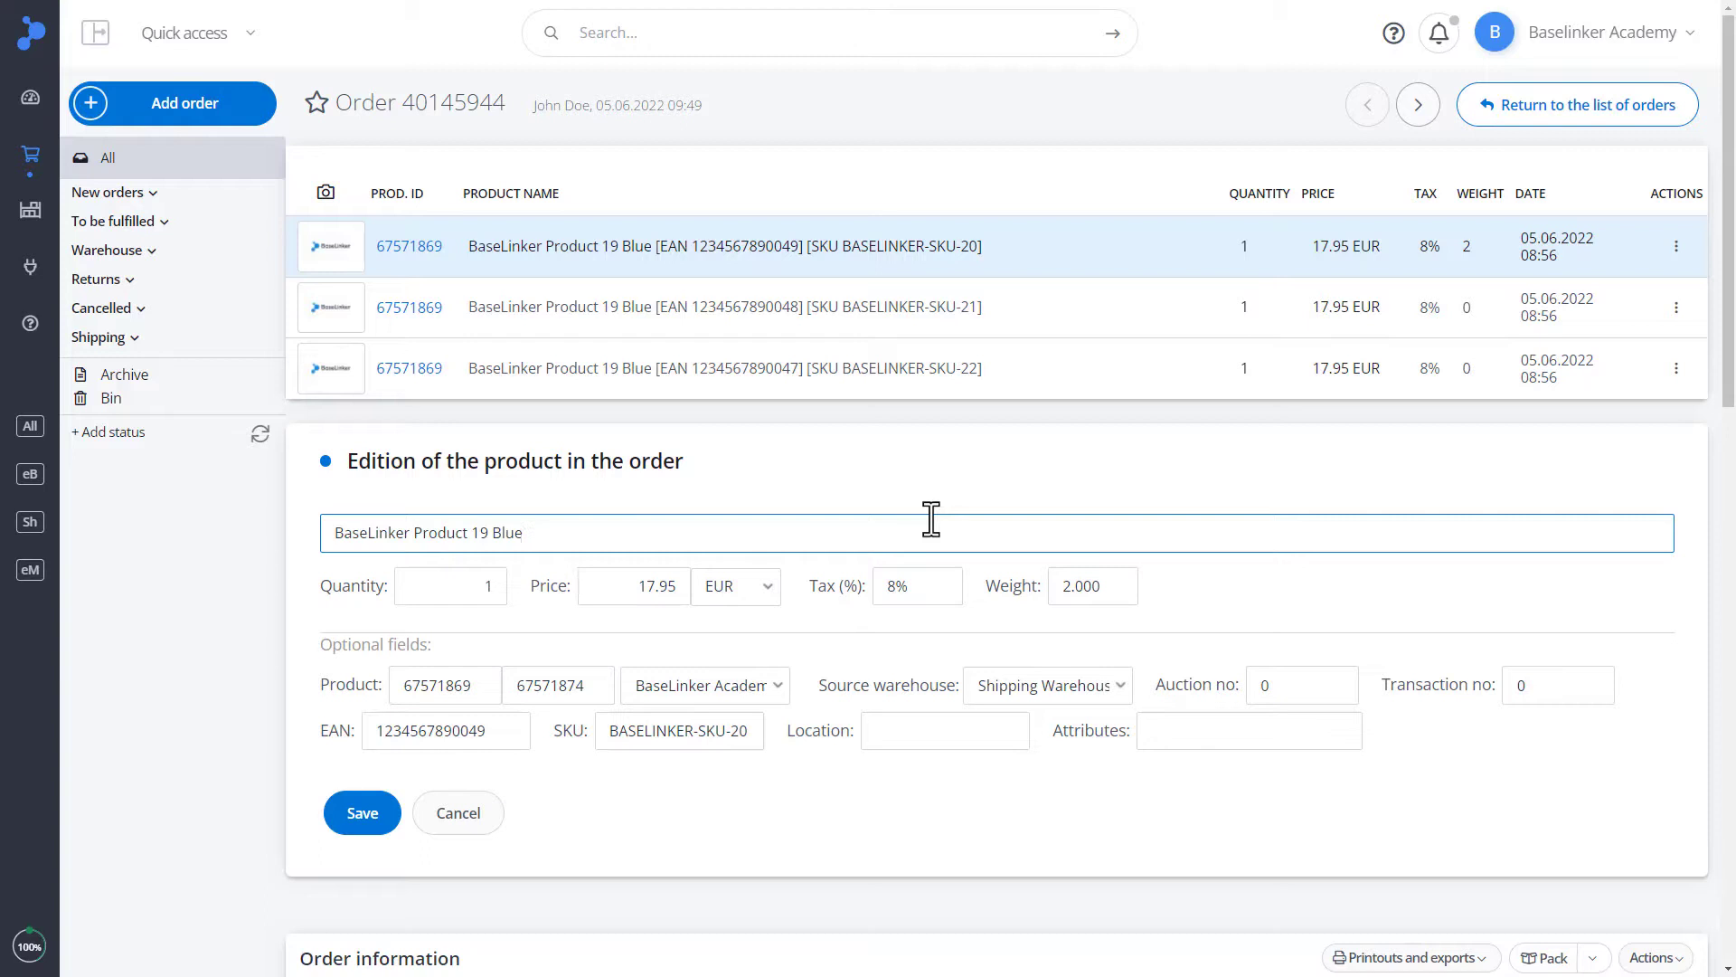
double_click(505, 593)
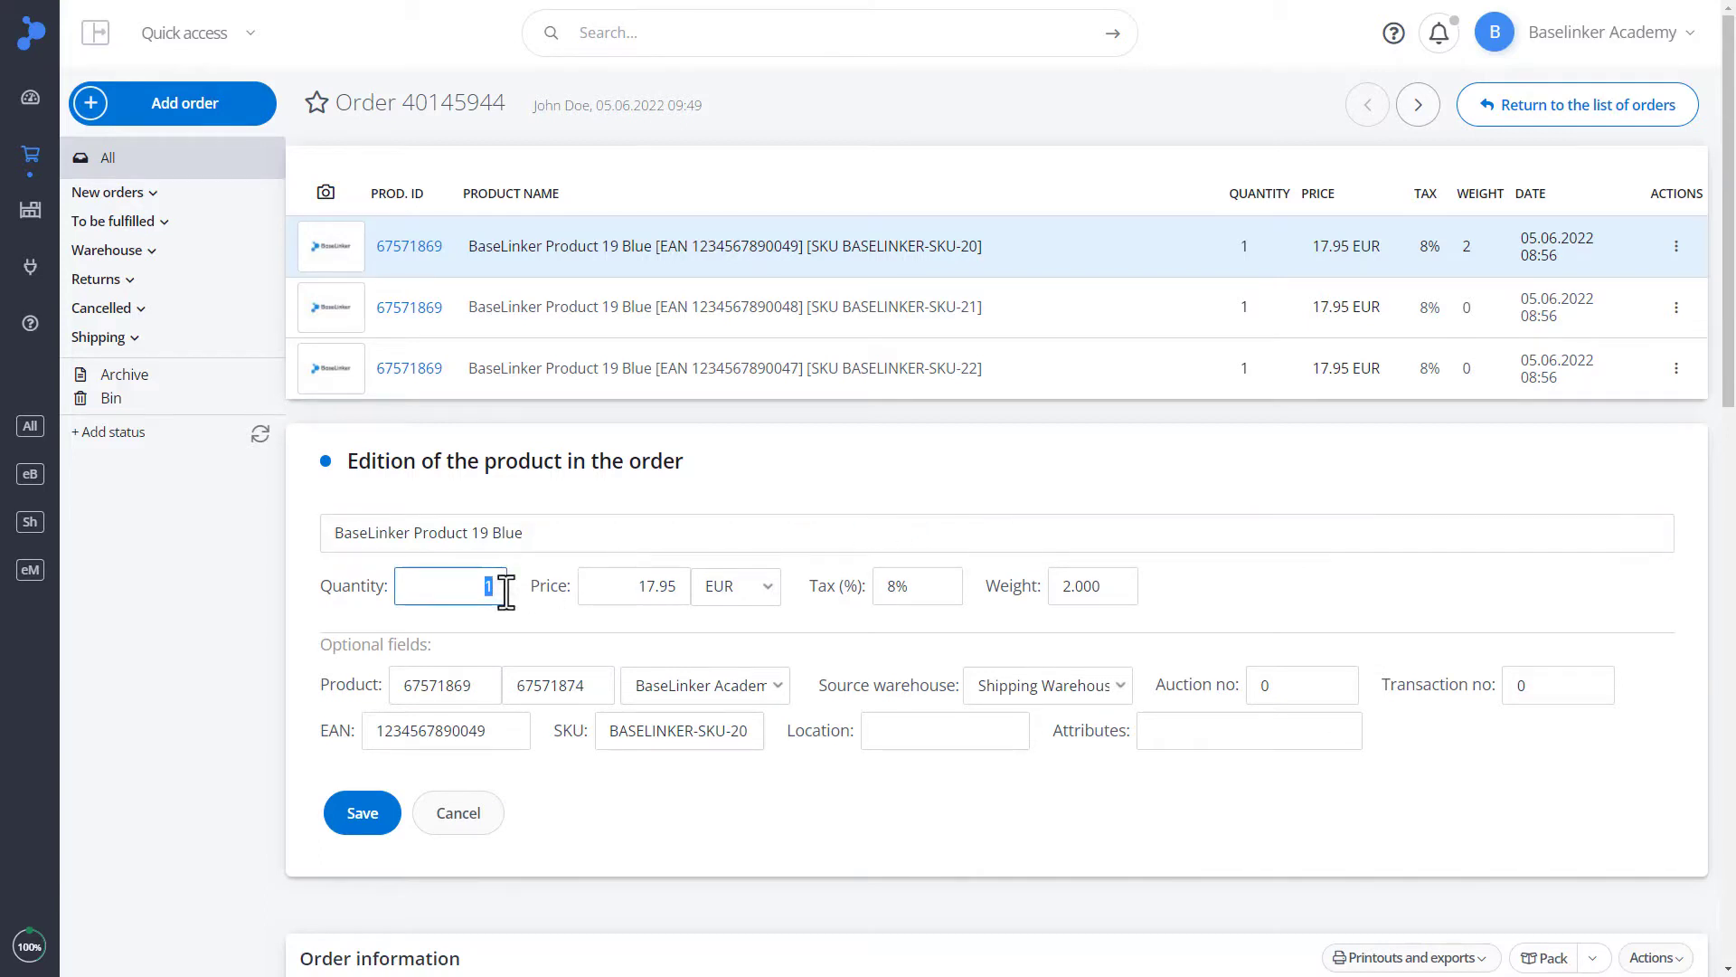
double_click(678, 589)
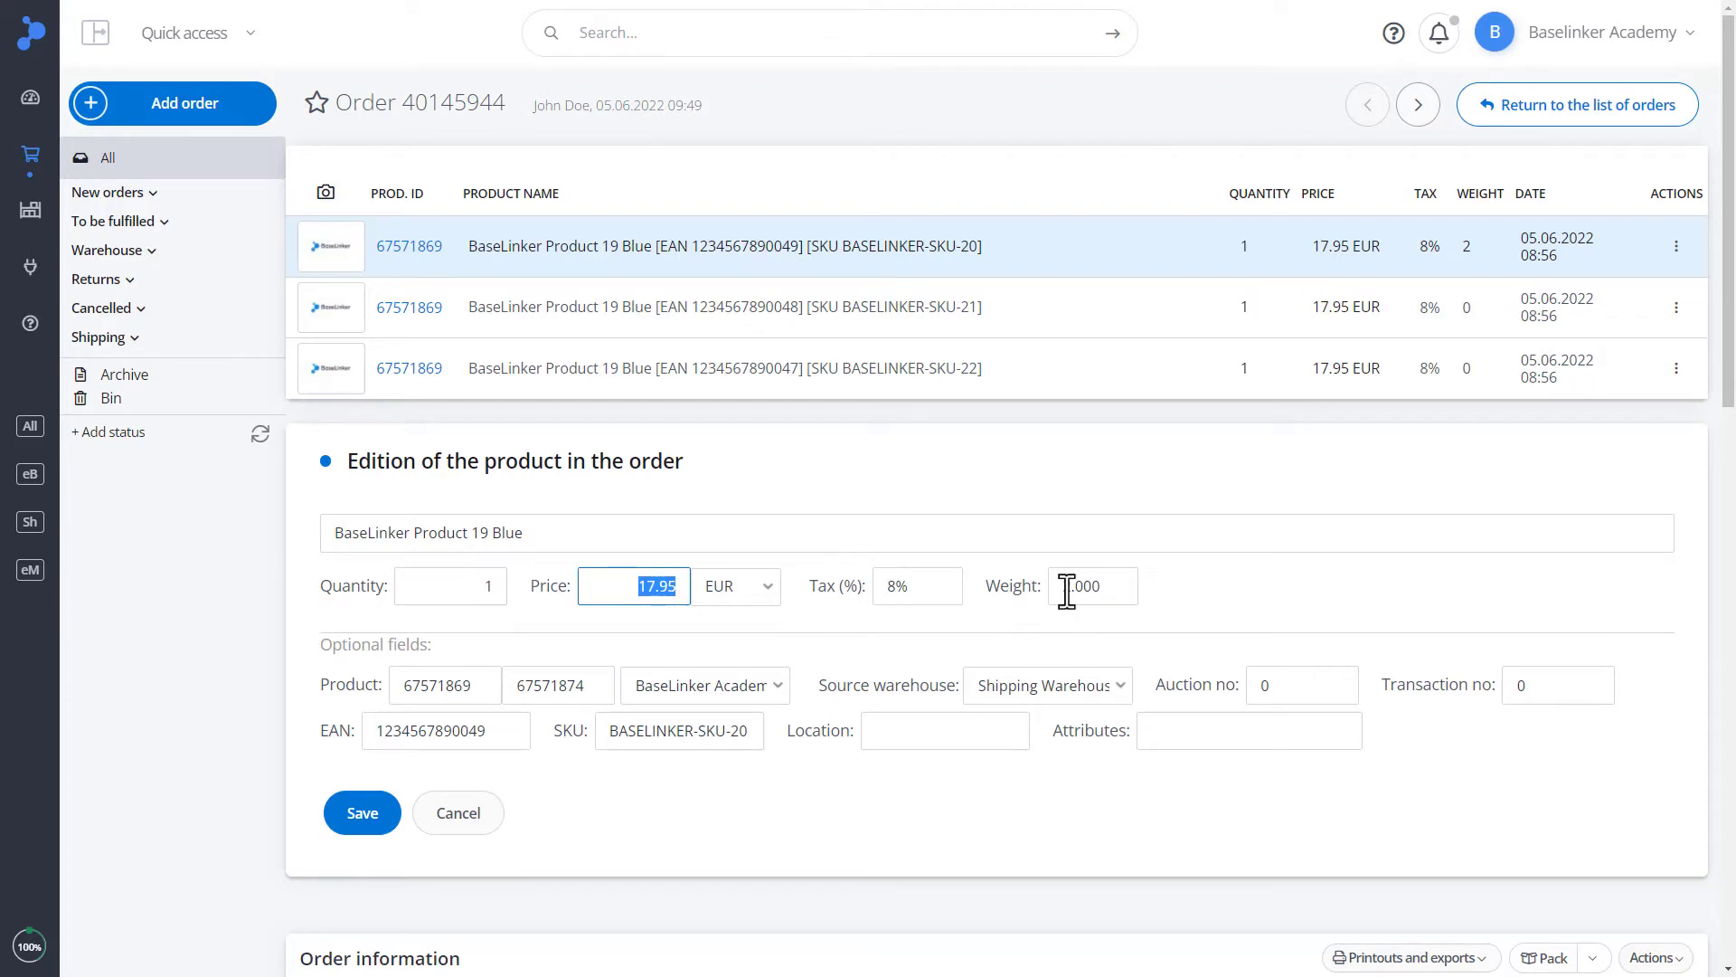
scroll(1067, 592, "down", 1)
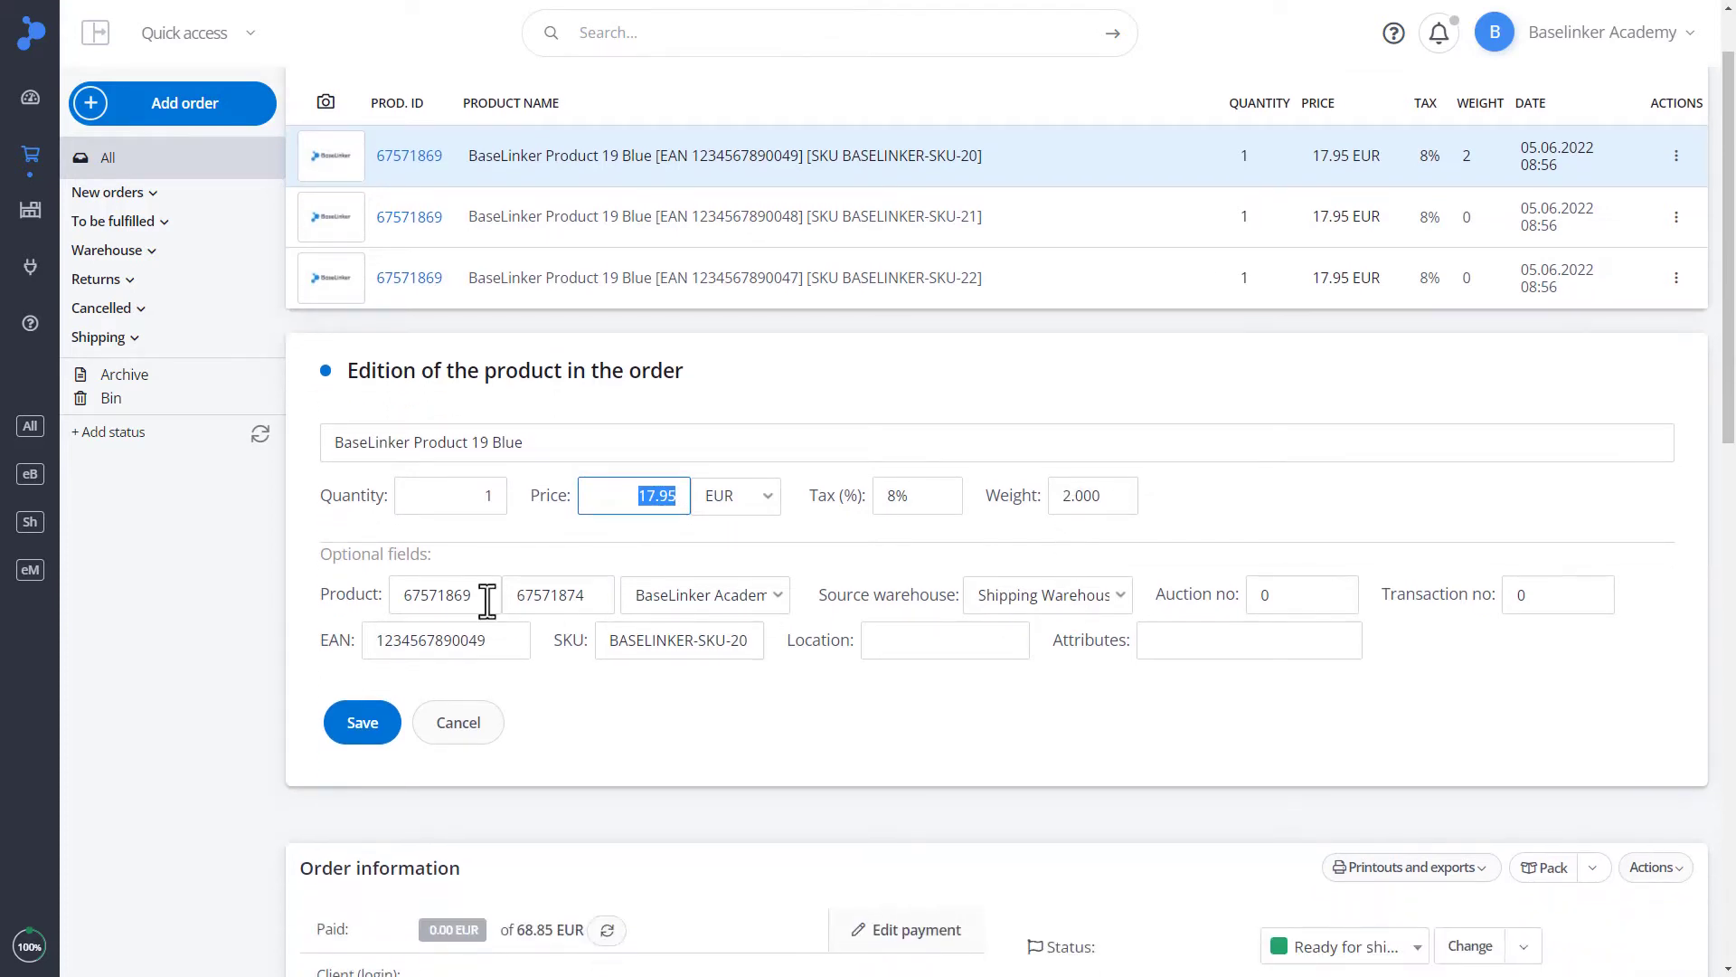
left_click(487, 601)
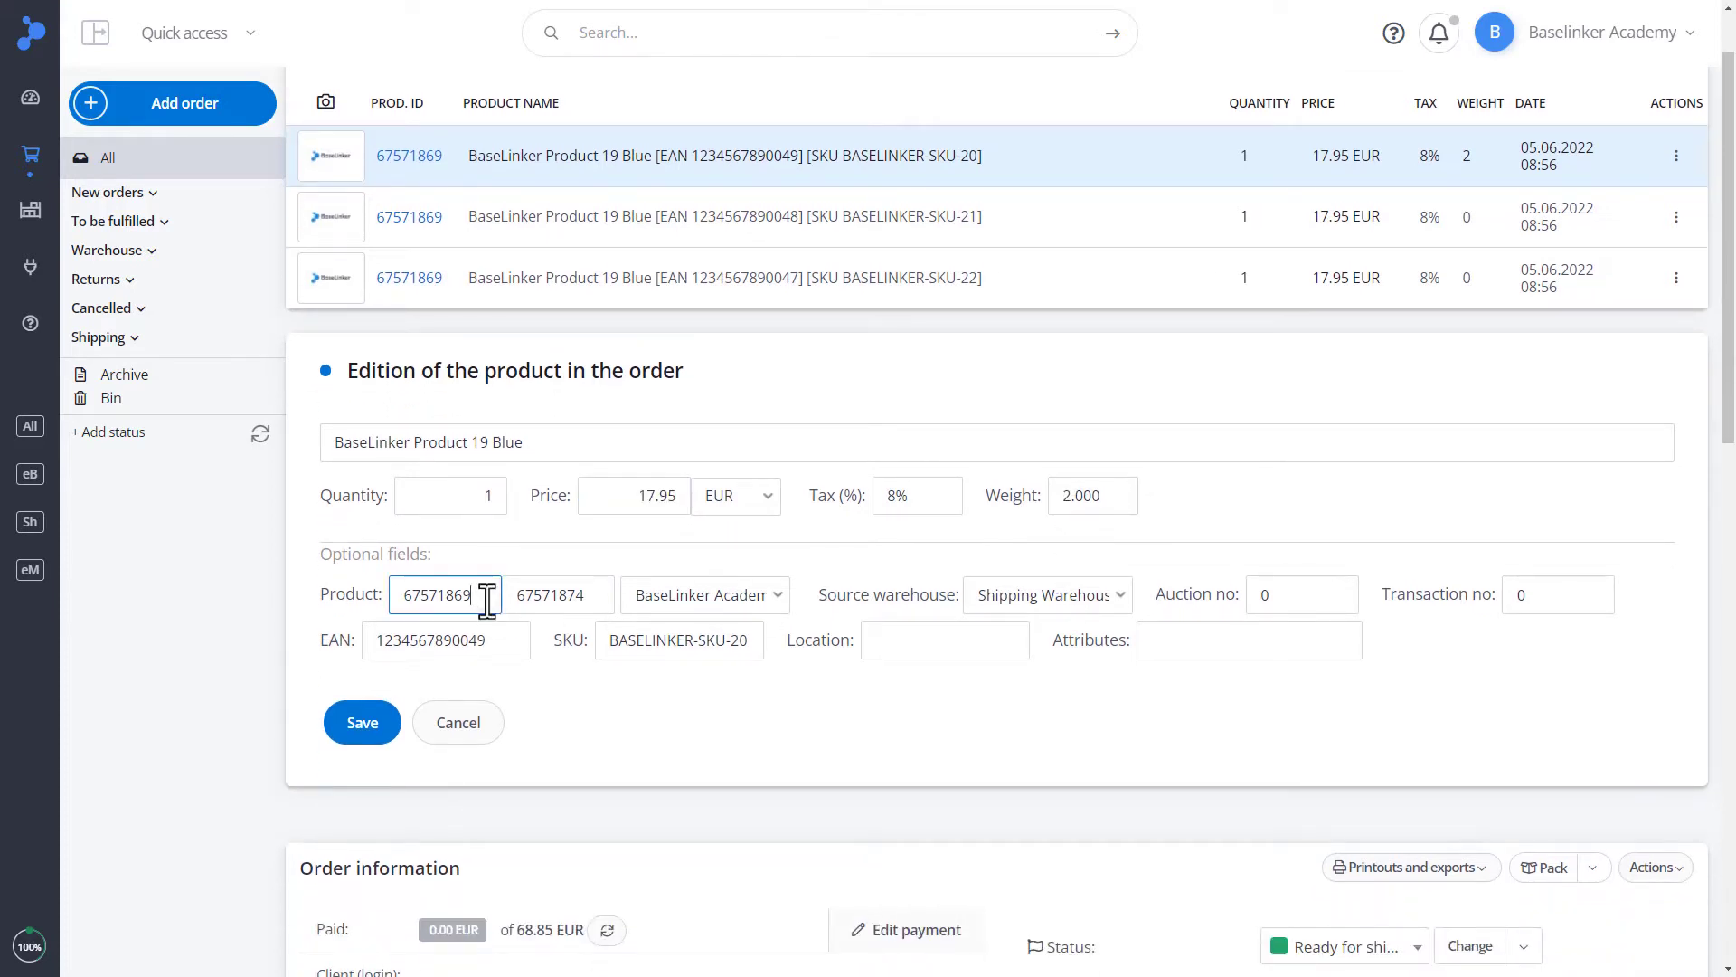
left_click(695, 594)
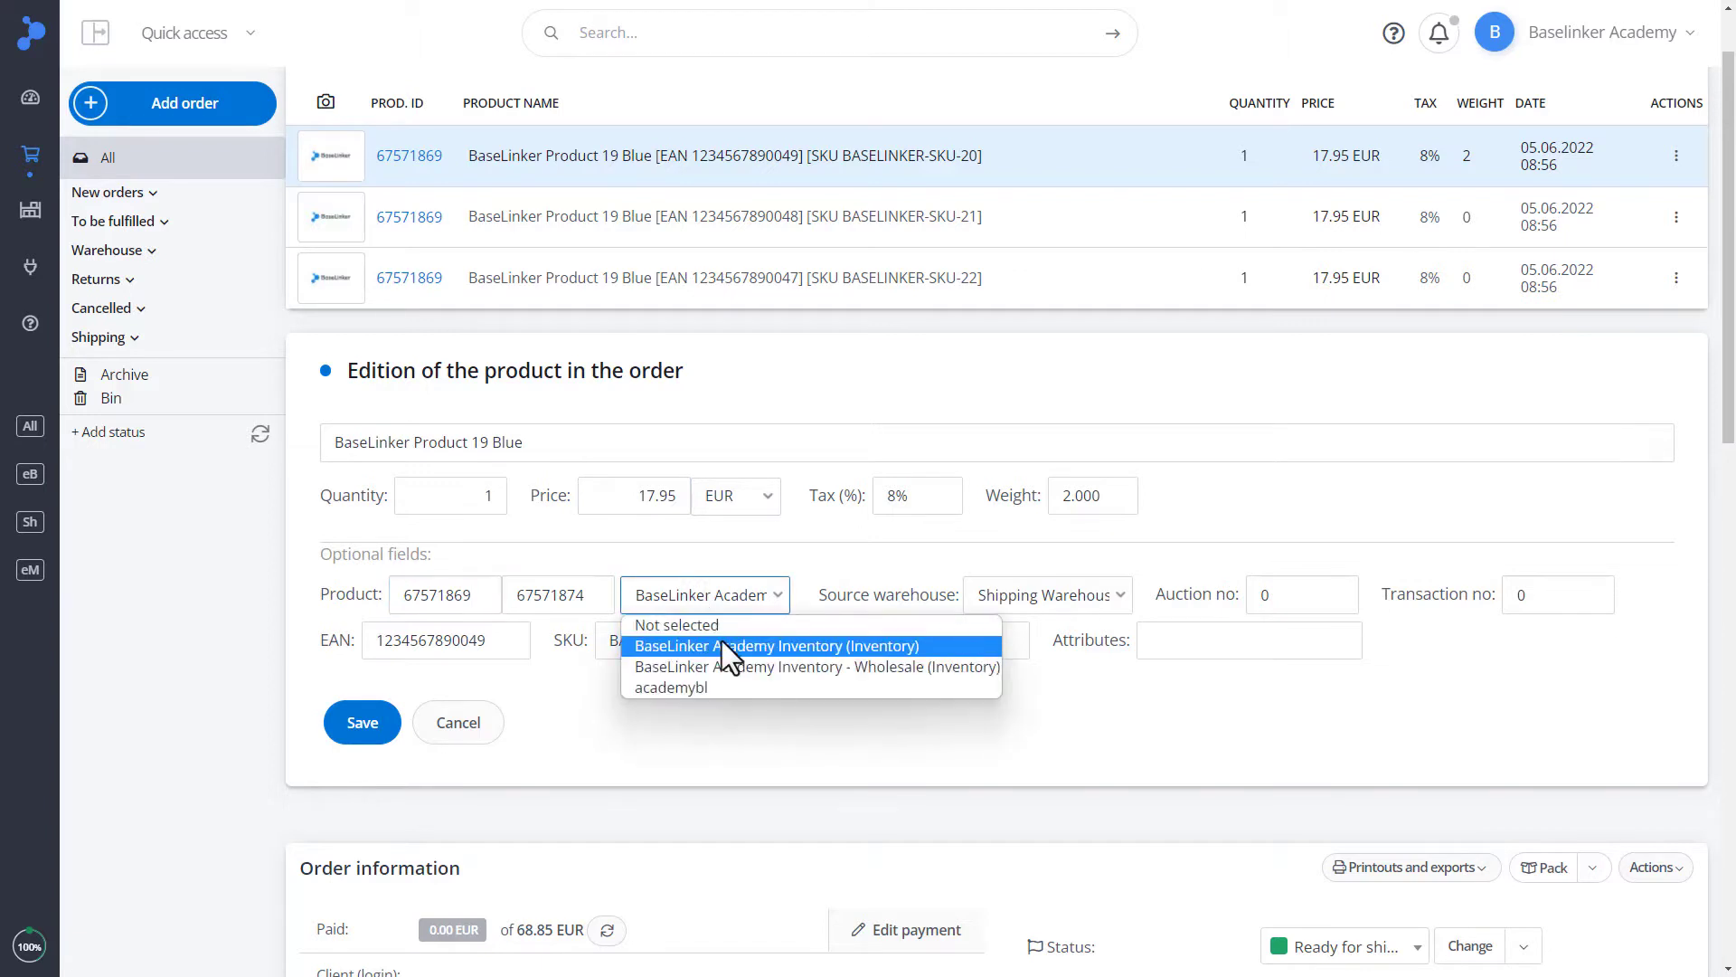
left_click(722, 643)
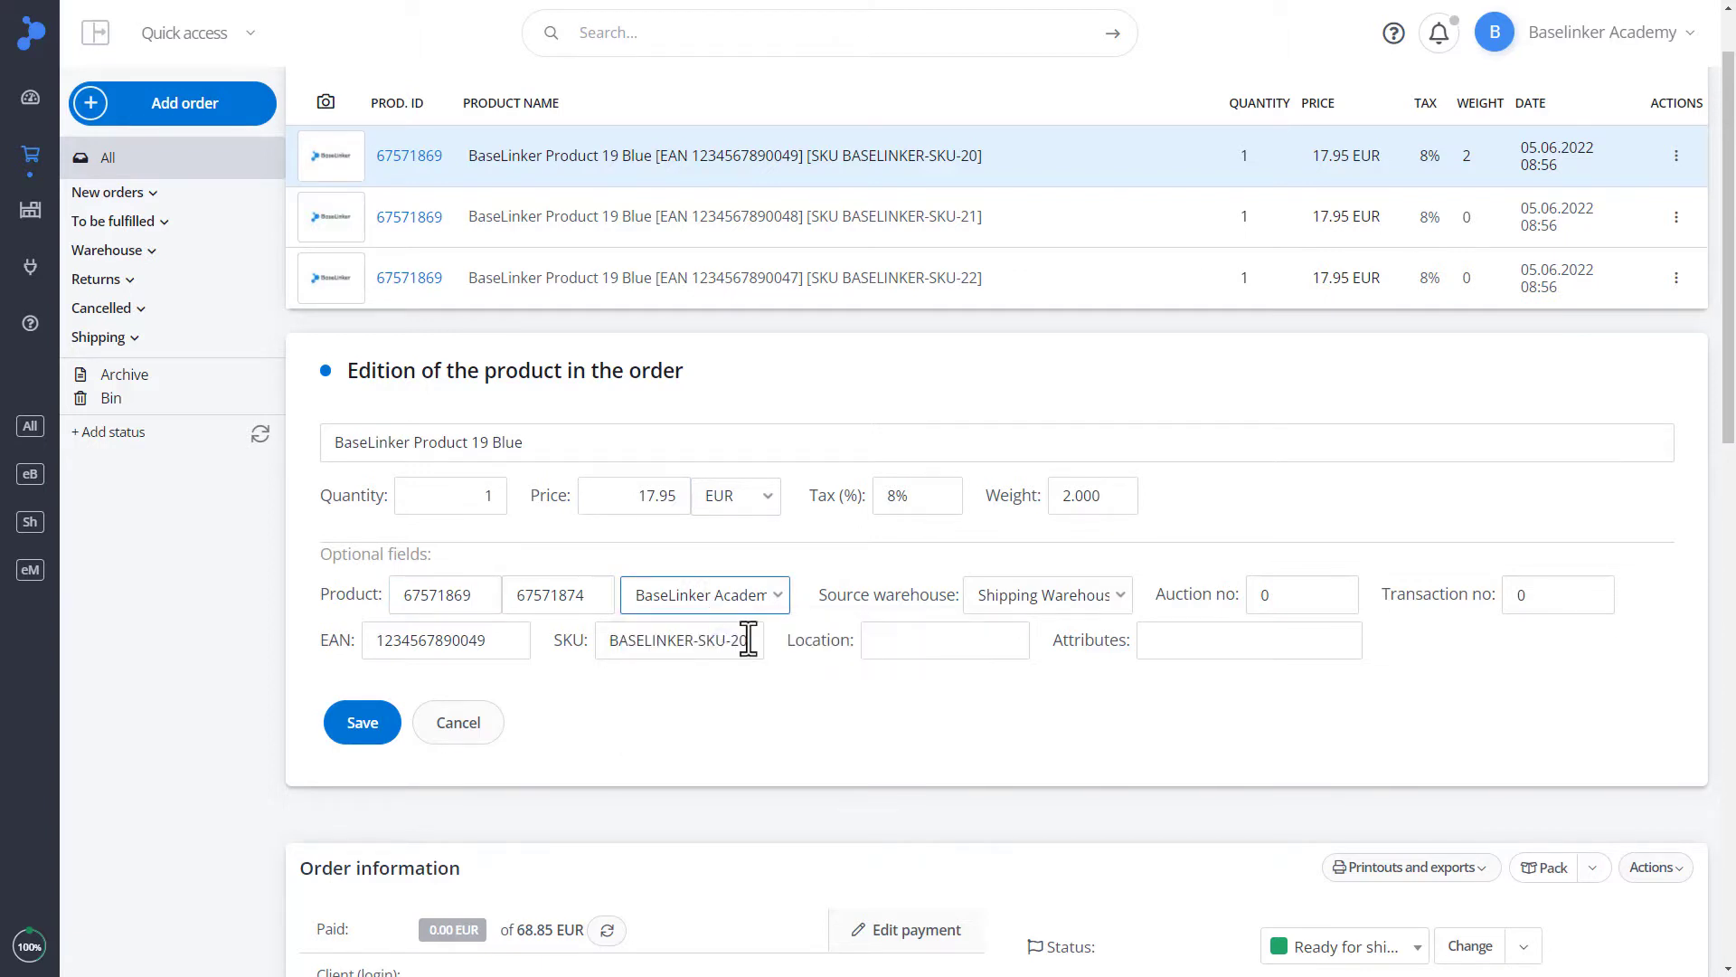
left_click(1002, 599)
left_click(1011, 626)
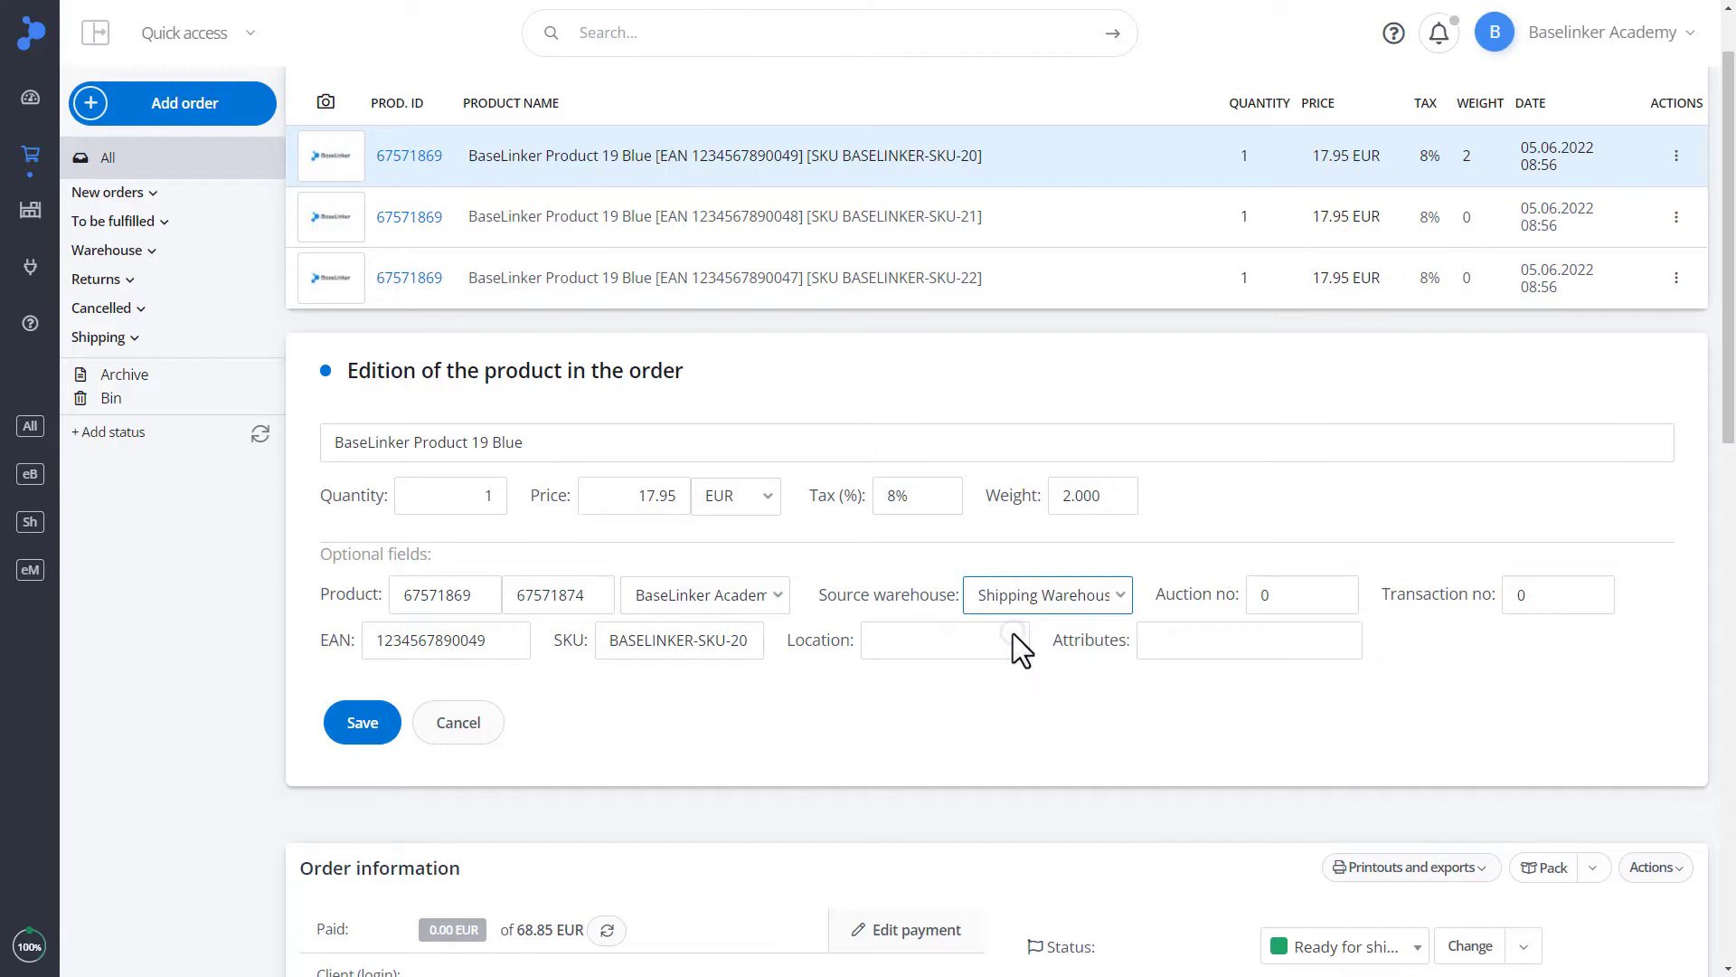
left_click(514, 650)
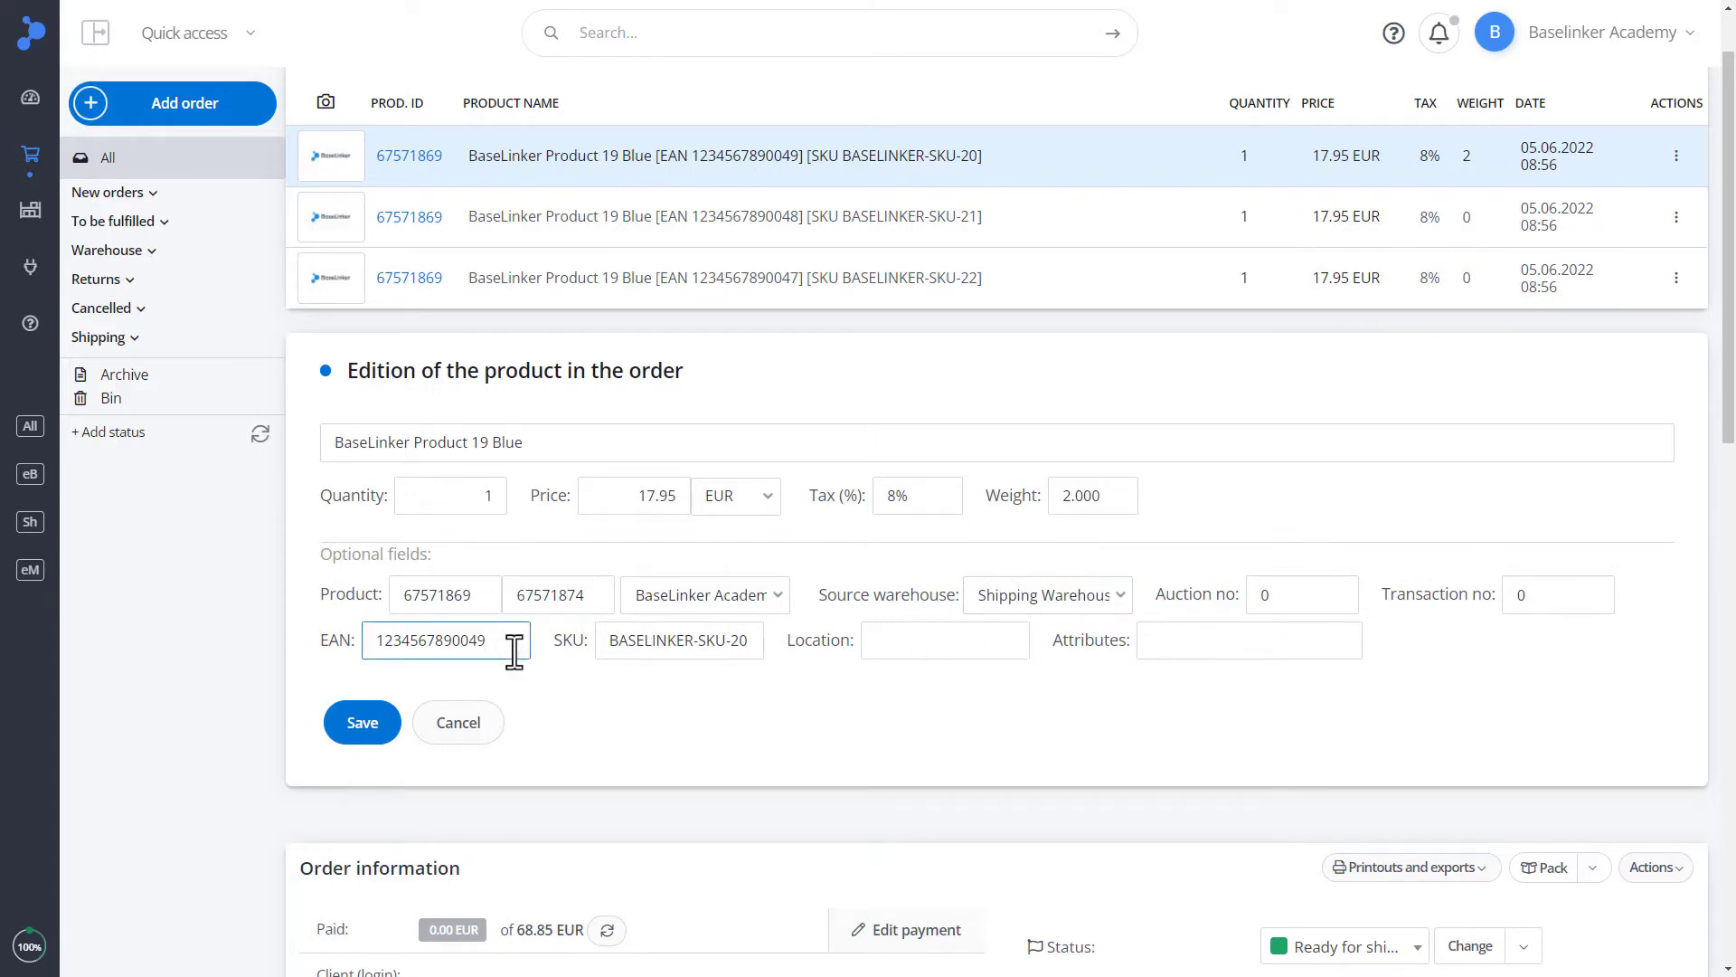
left_click(737, 642)
- Discard the product form edits and choose to add products from storage
left_click(466, 723)
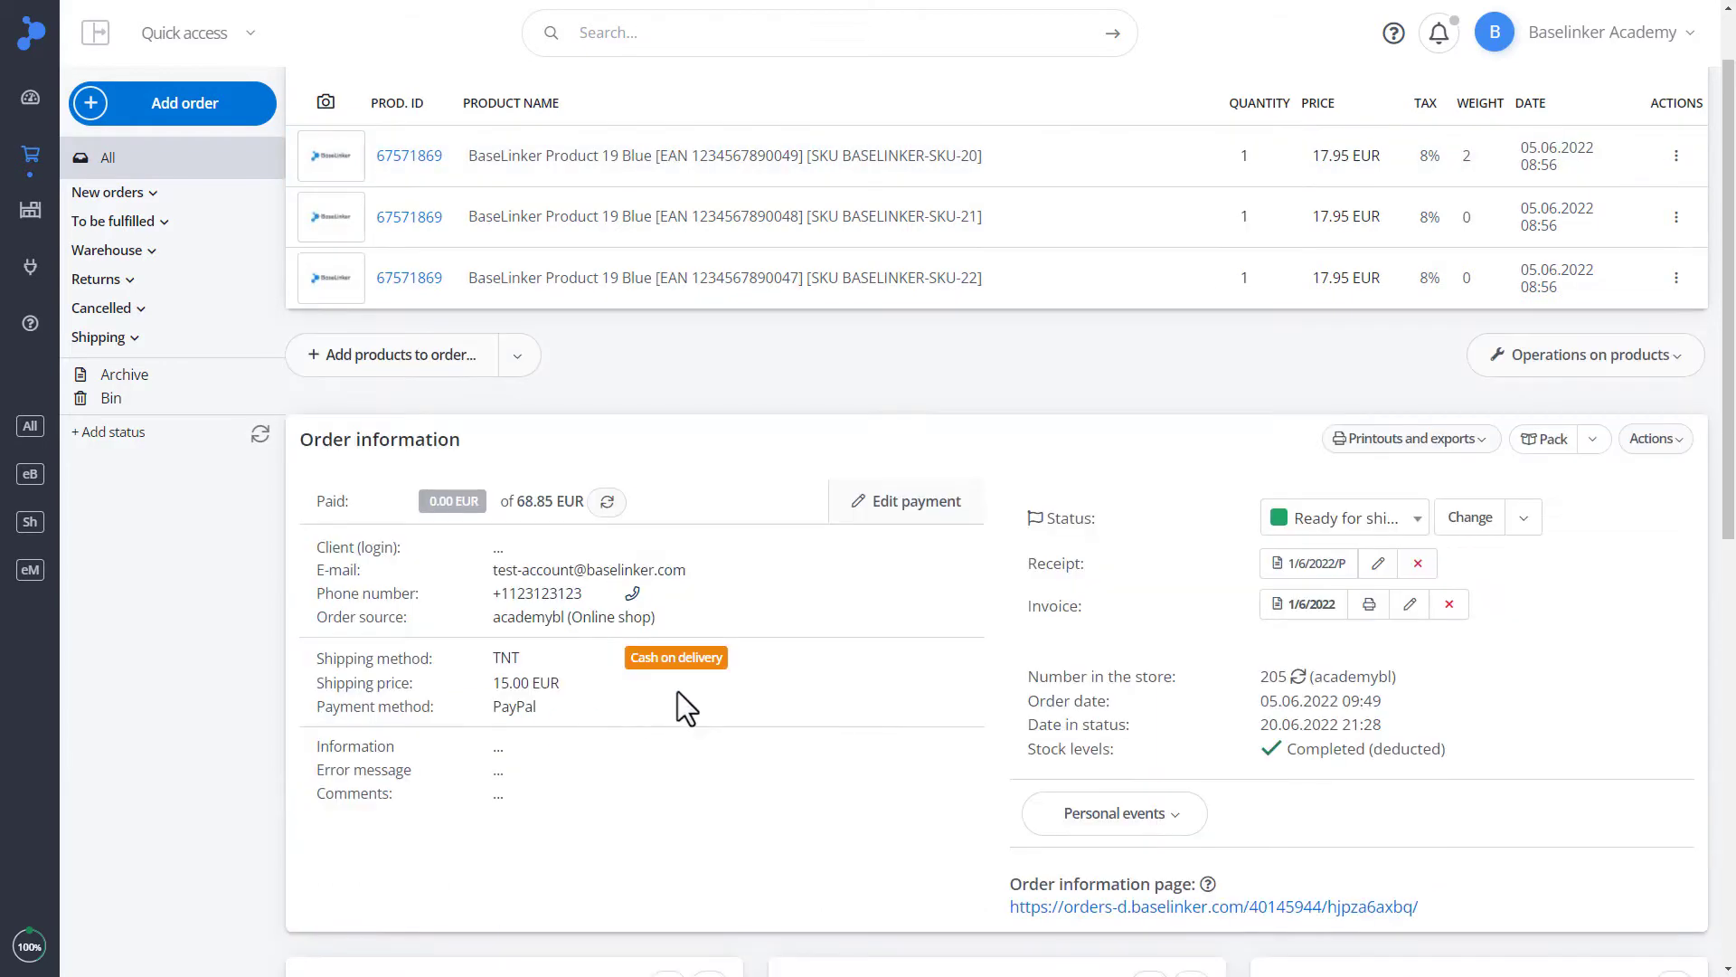
scroll(1657, 529, "up", 1)
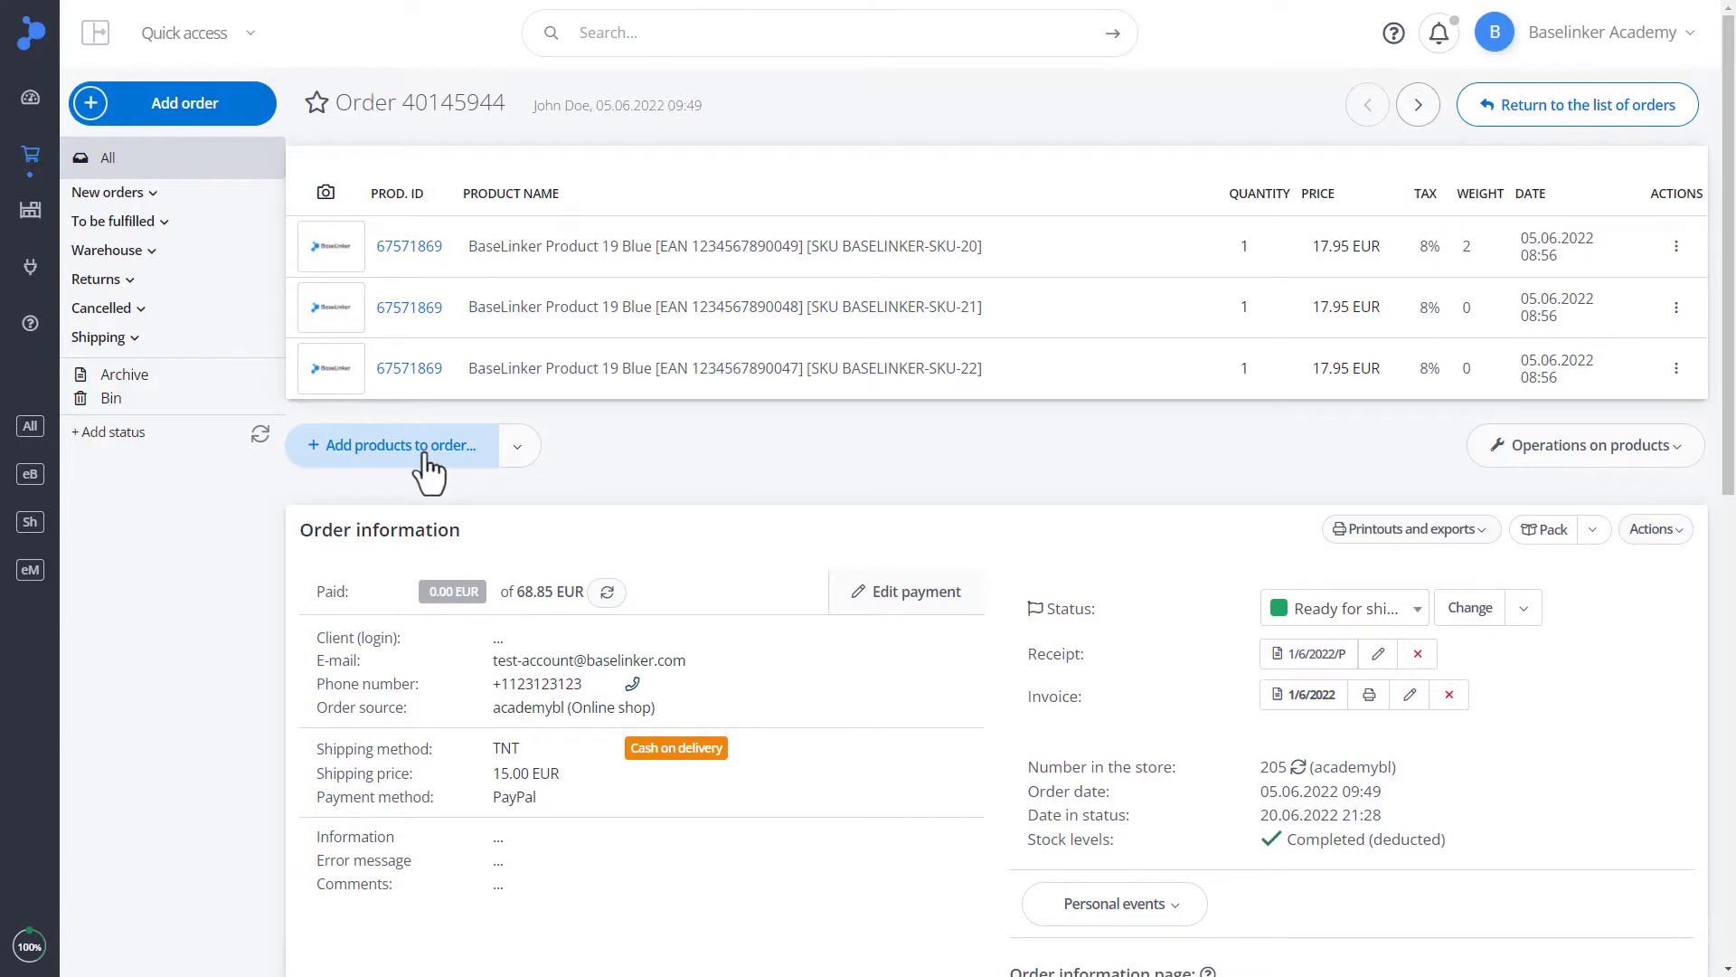
left_click(523, 452)
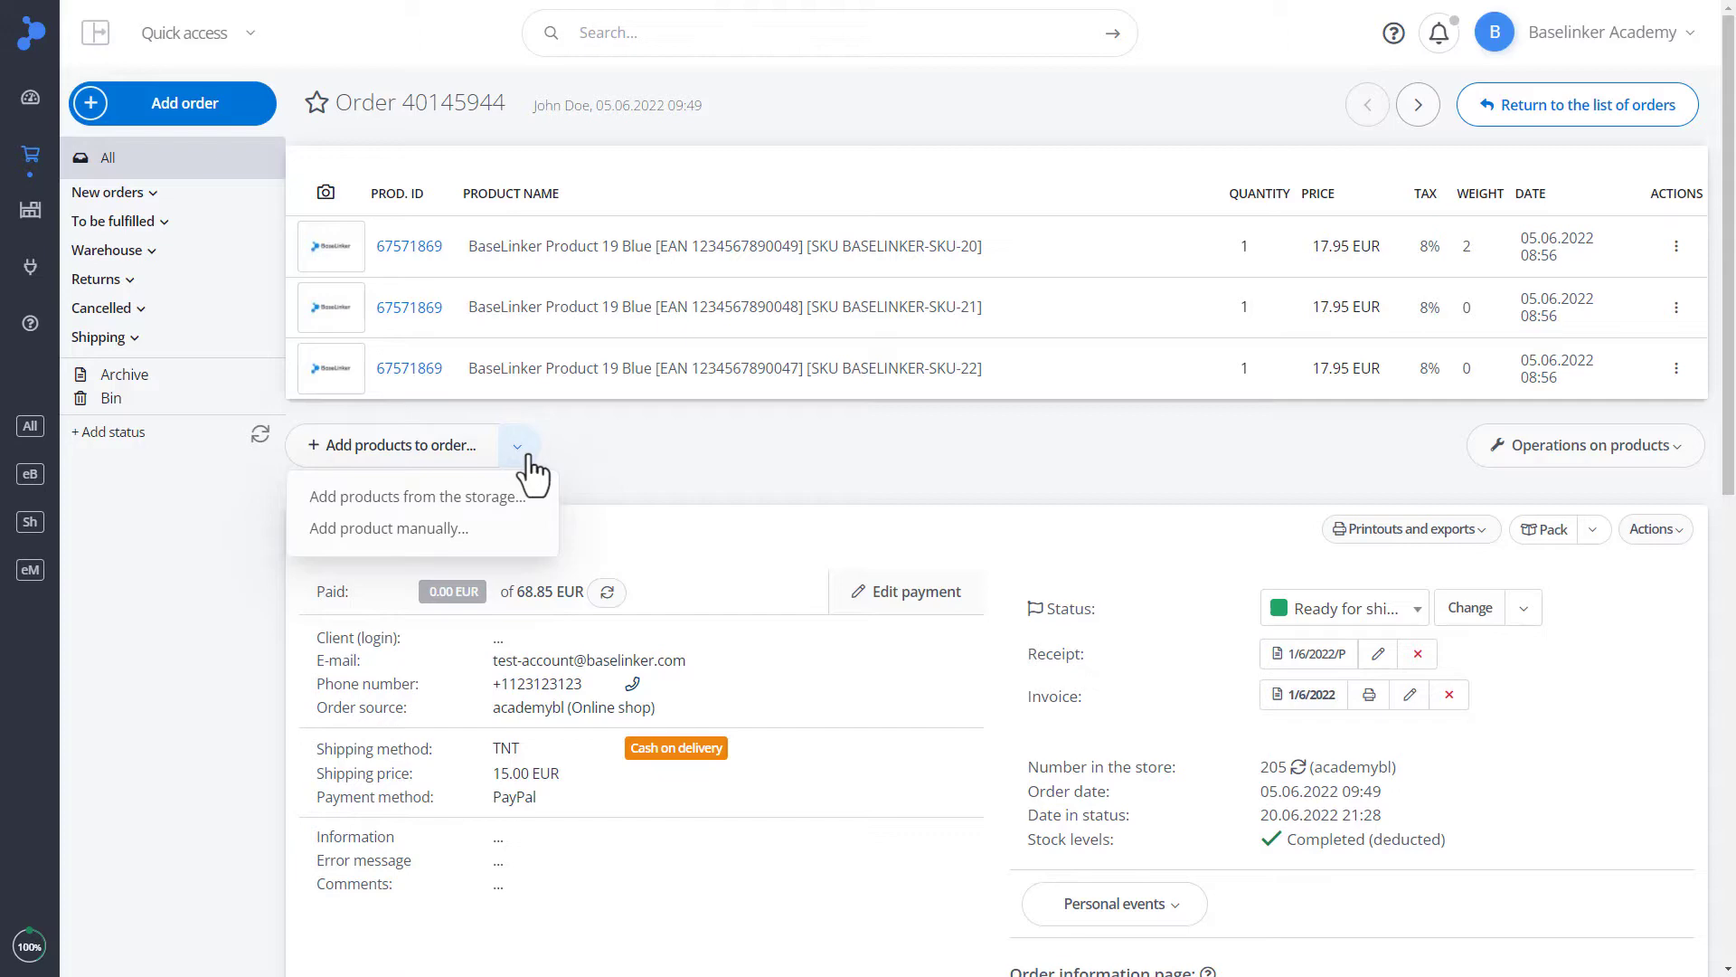
left_click(463, 455)
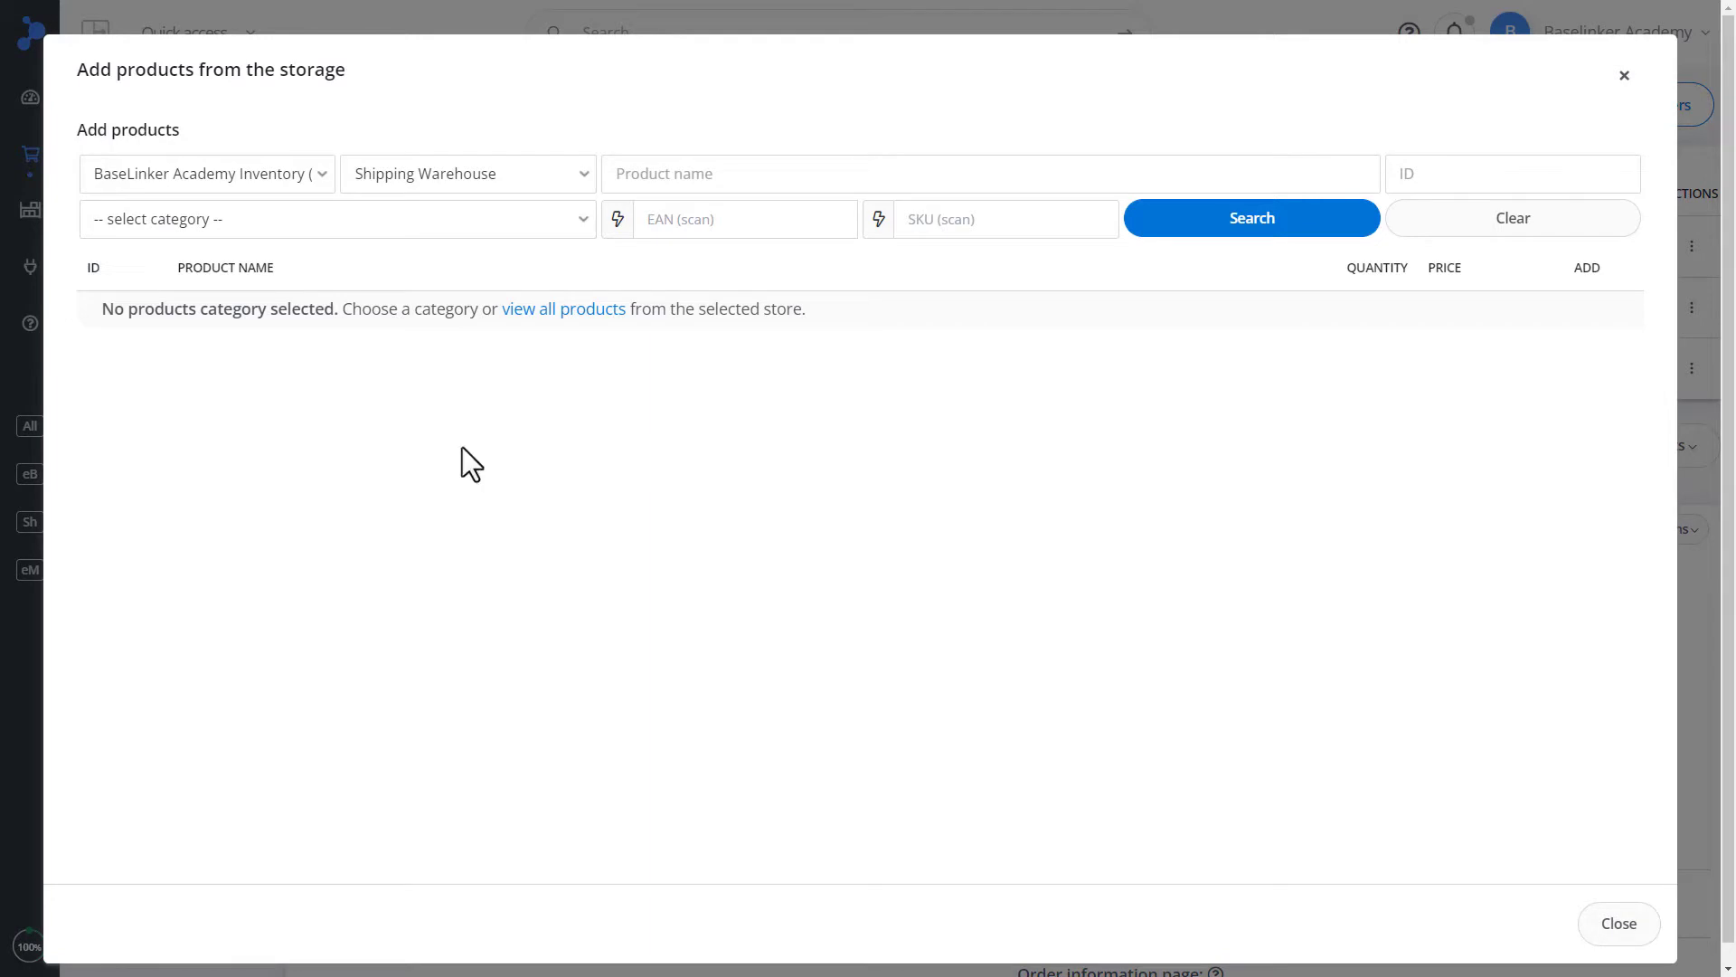
- Search 'BaseLinker' and add BaseLinker Product 1 at 19.99 EUR to the order
left_click(698, 176)
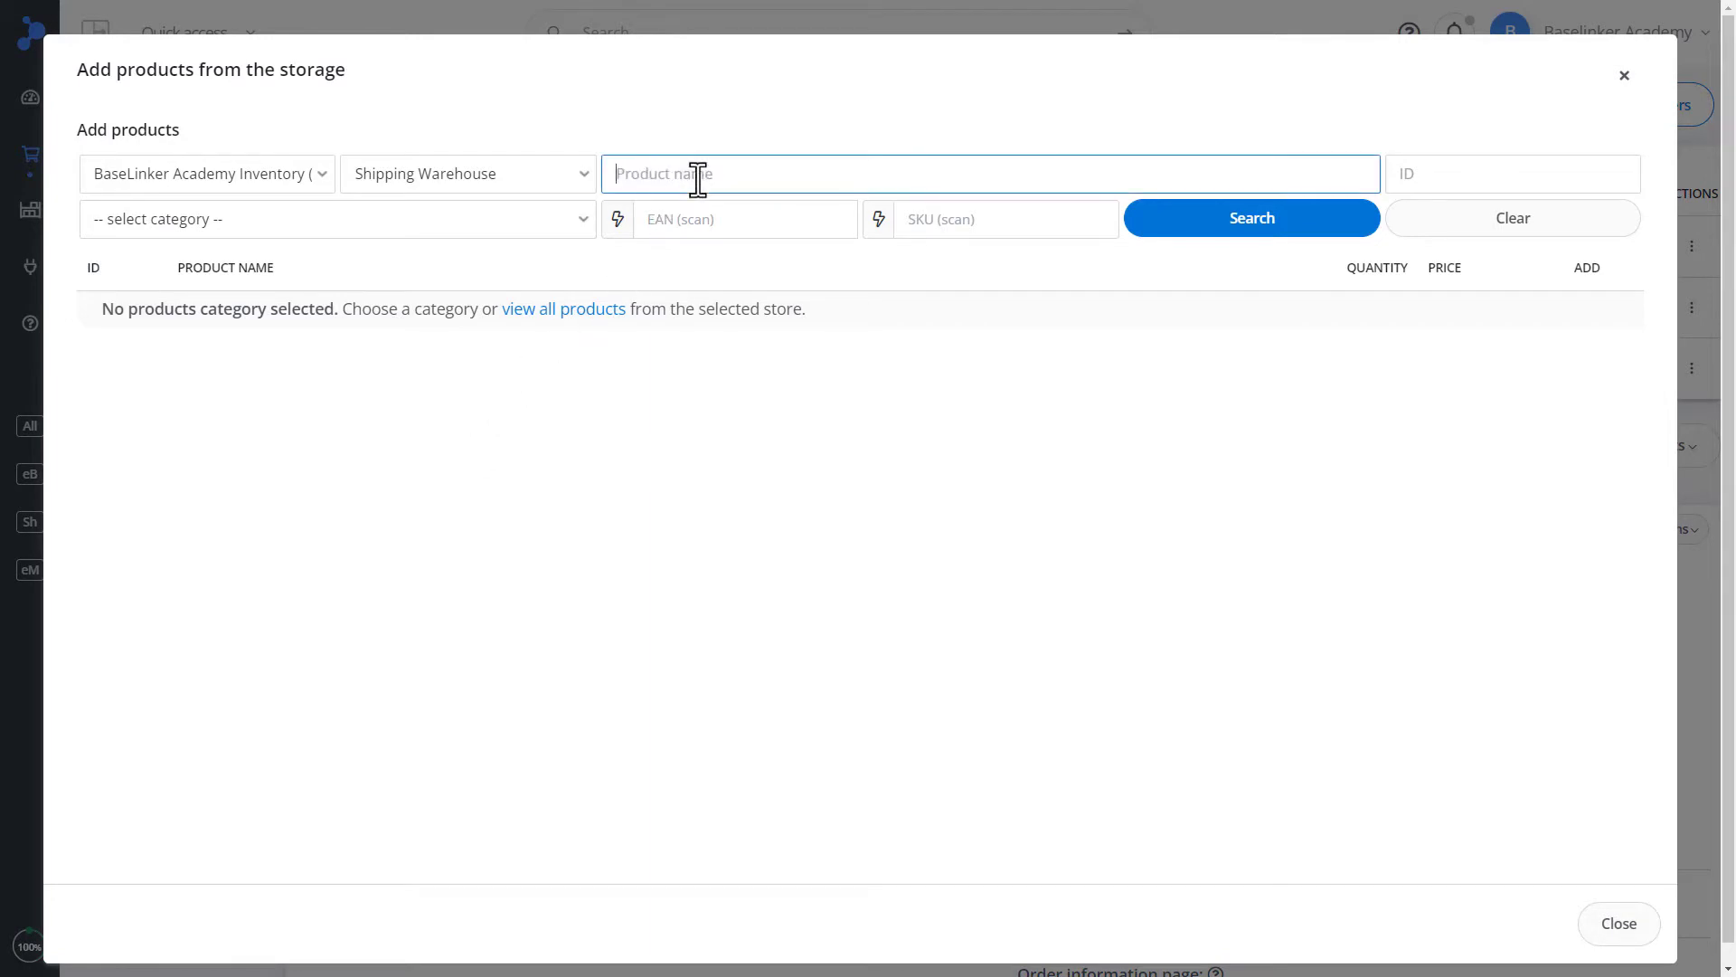
type("Base")
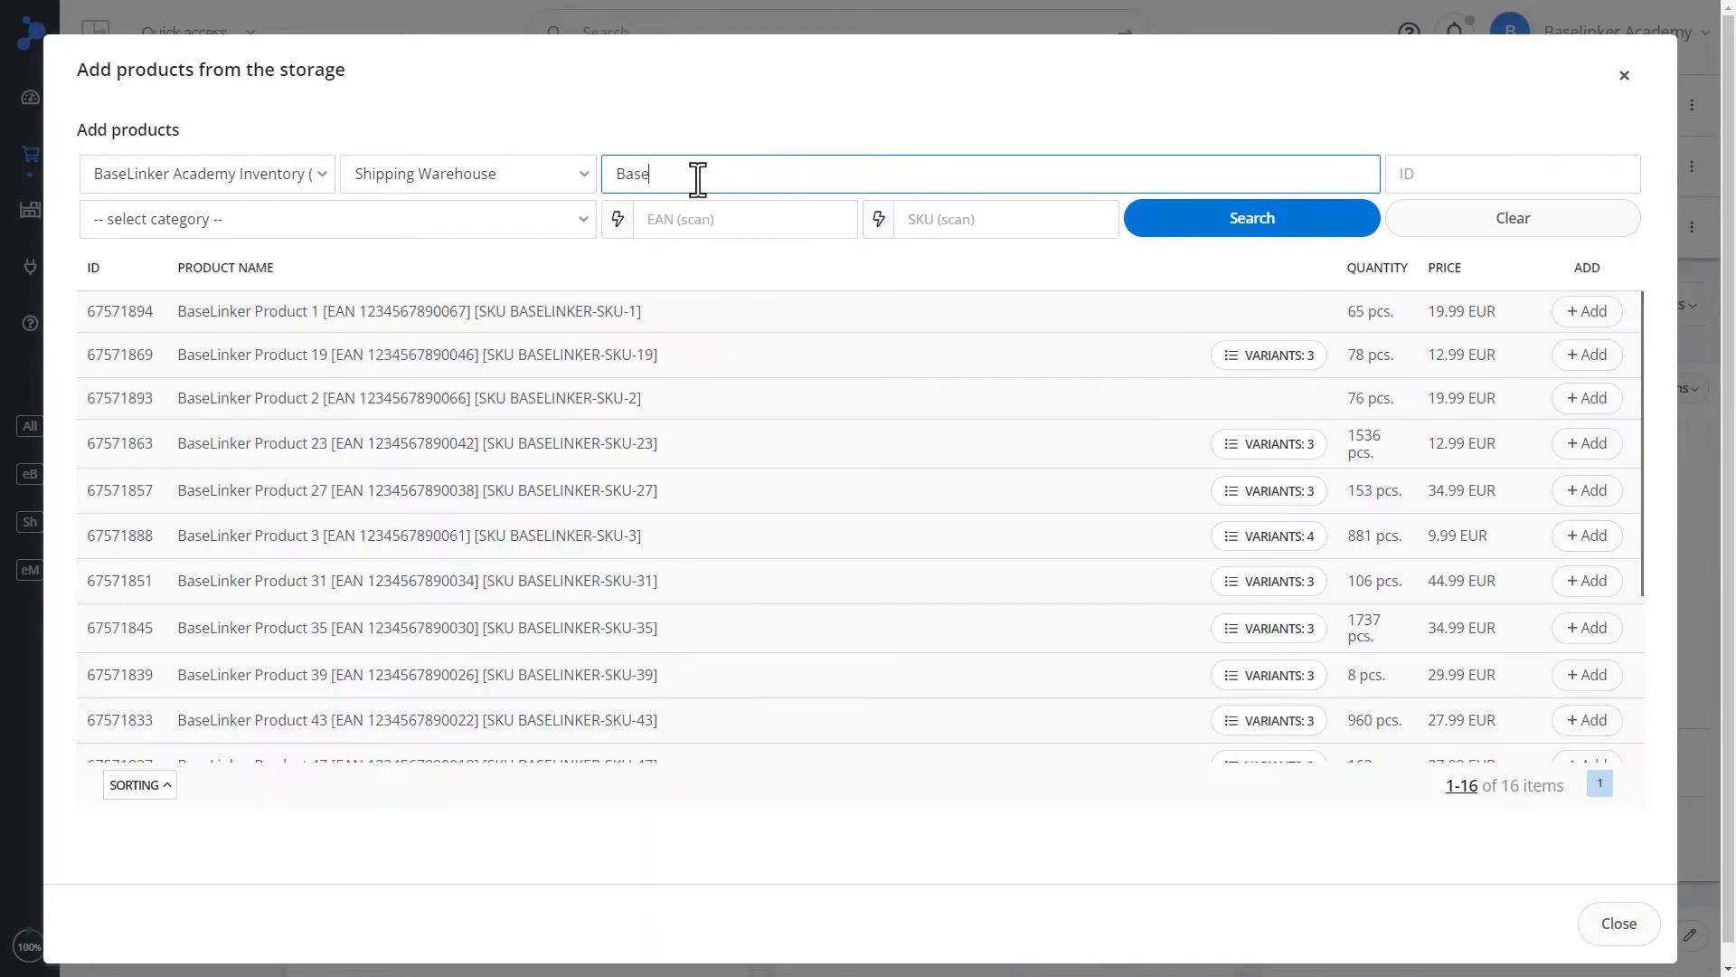
type("Linker")
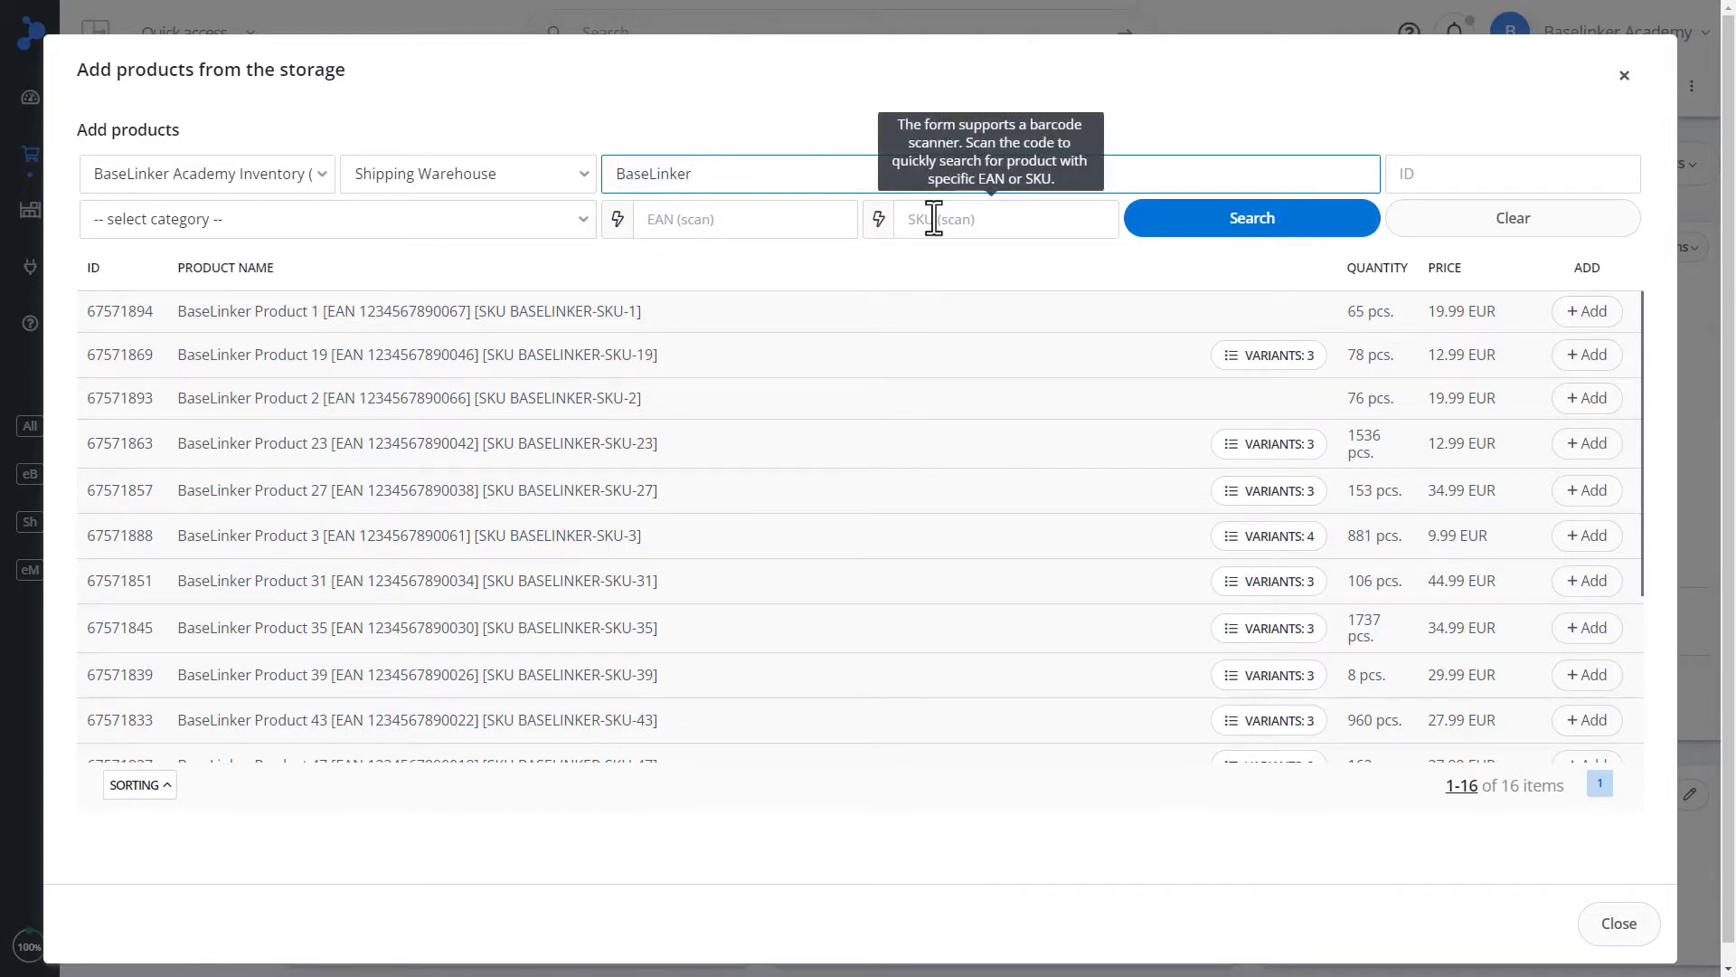
left_click(1574, 312)
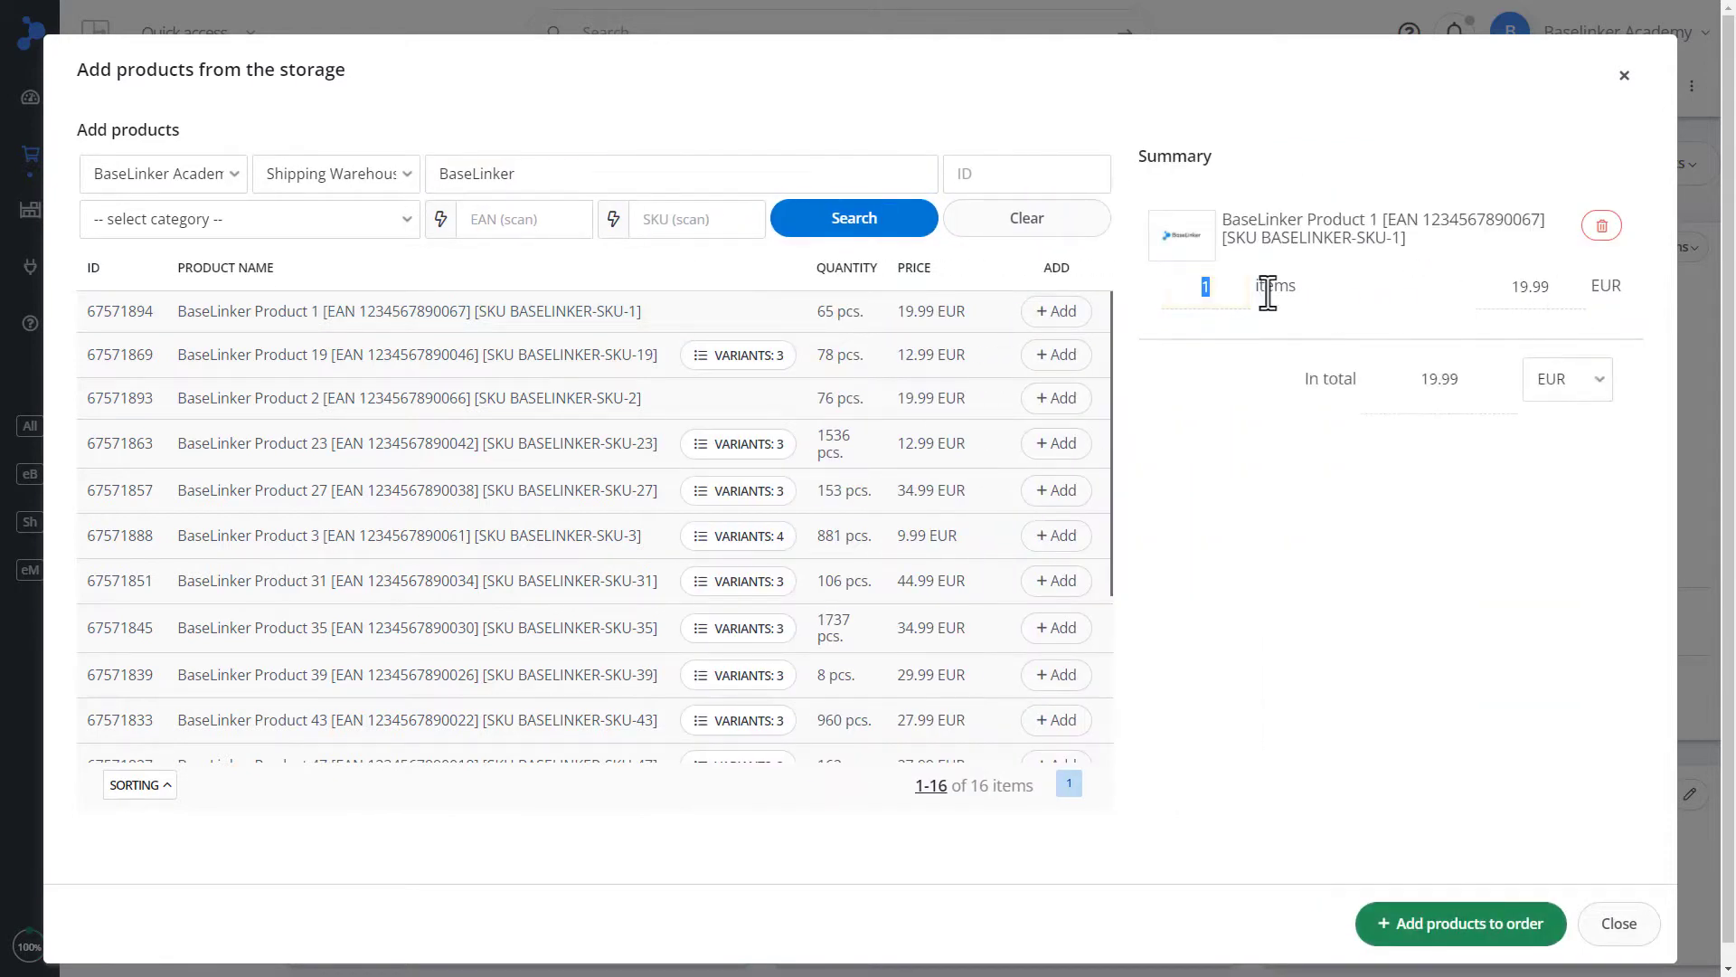
left_click(1560, 288)
left_click(1447, 942)
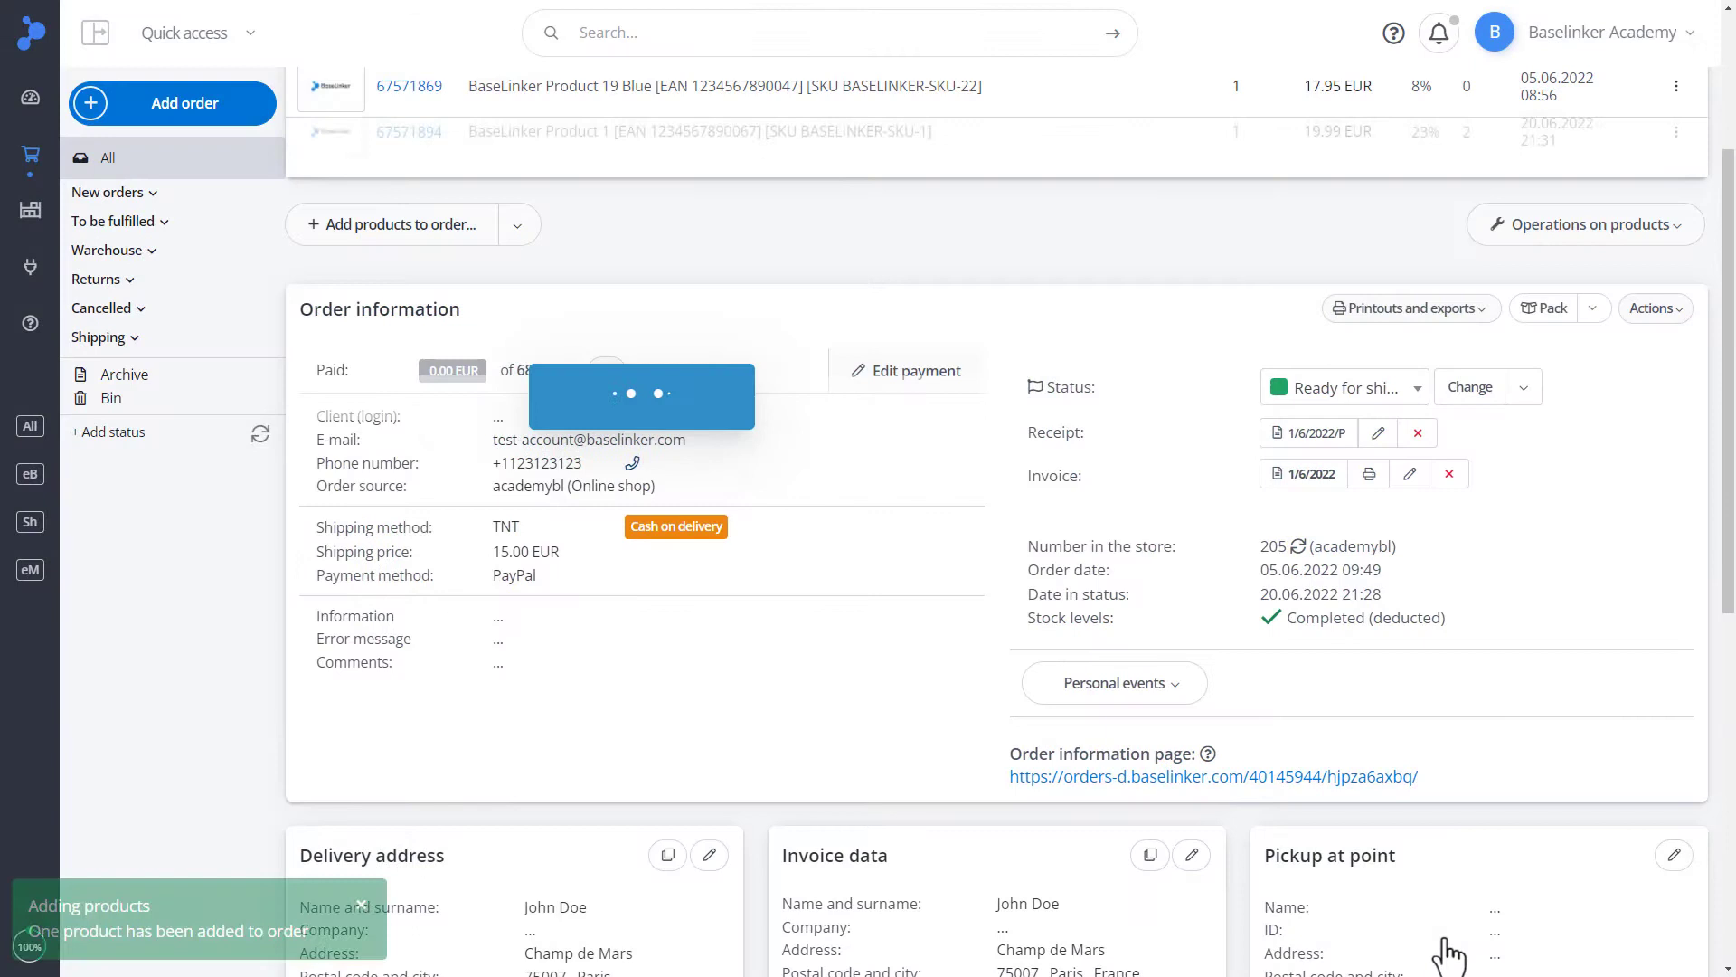
scroll(1483, 850, "up", 2)
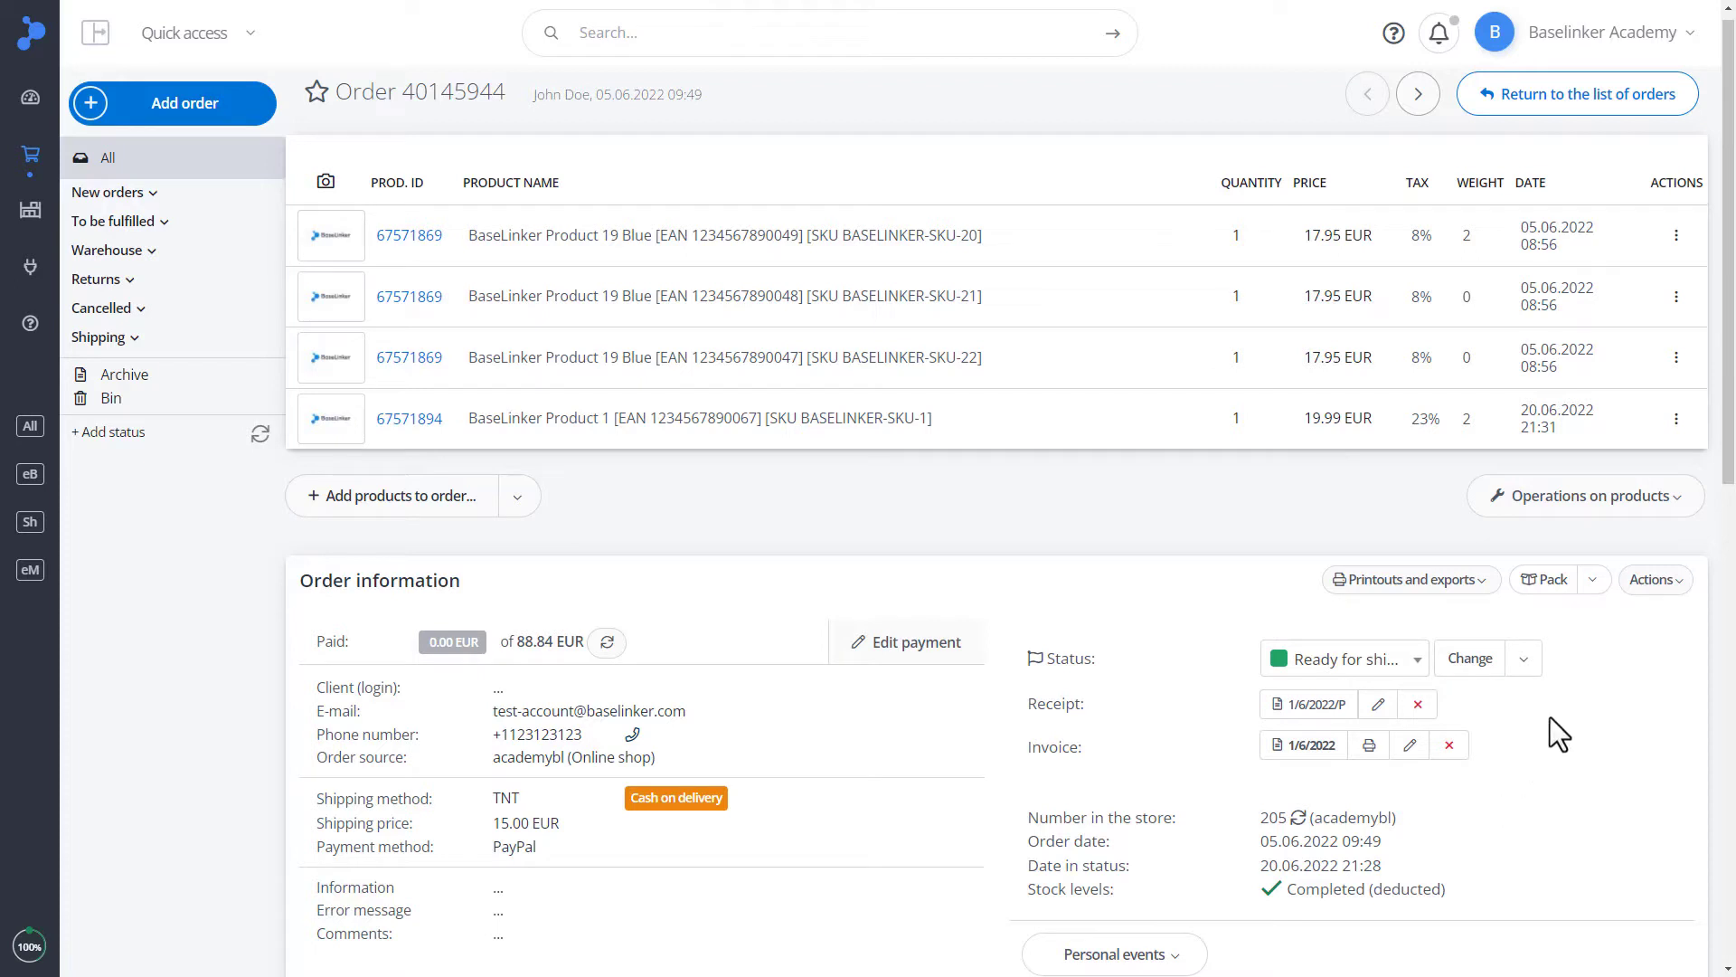
- Change the weight of all order products to 5.5
left_click(1673, 521)
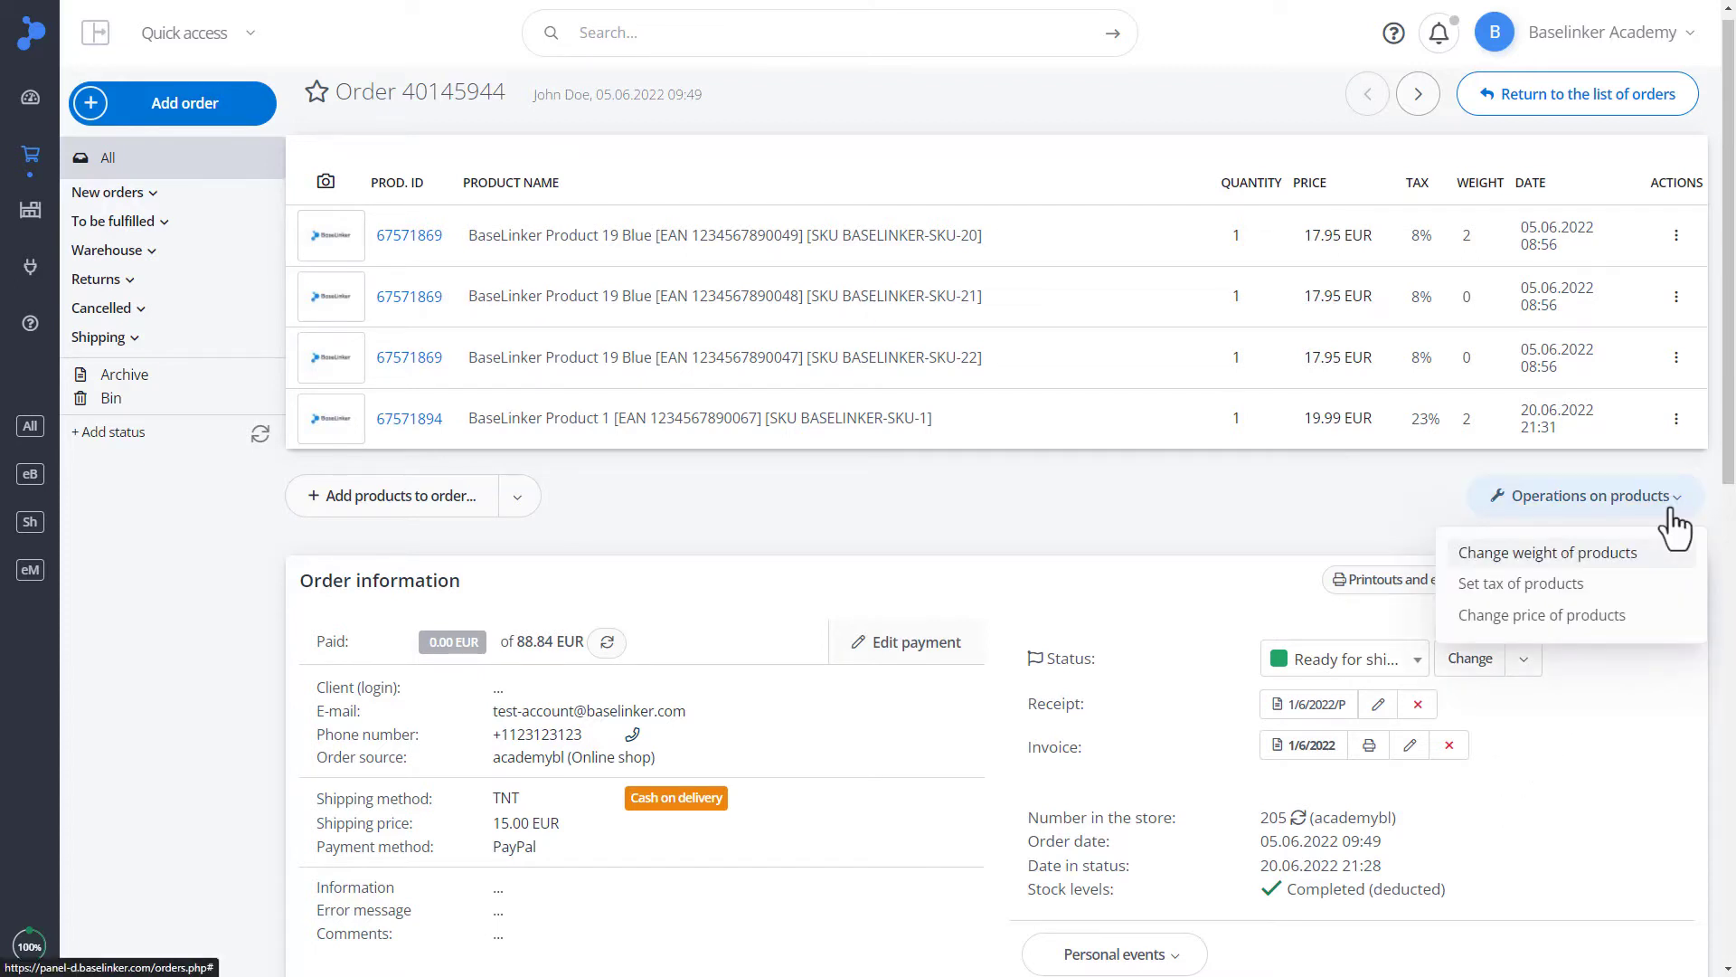
left_click(1548, 553)
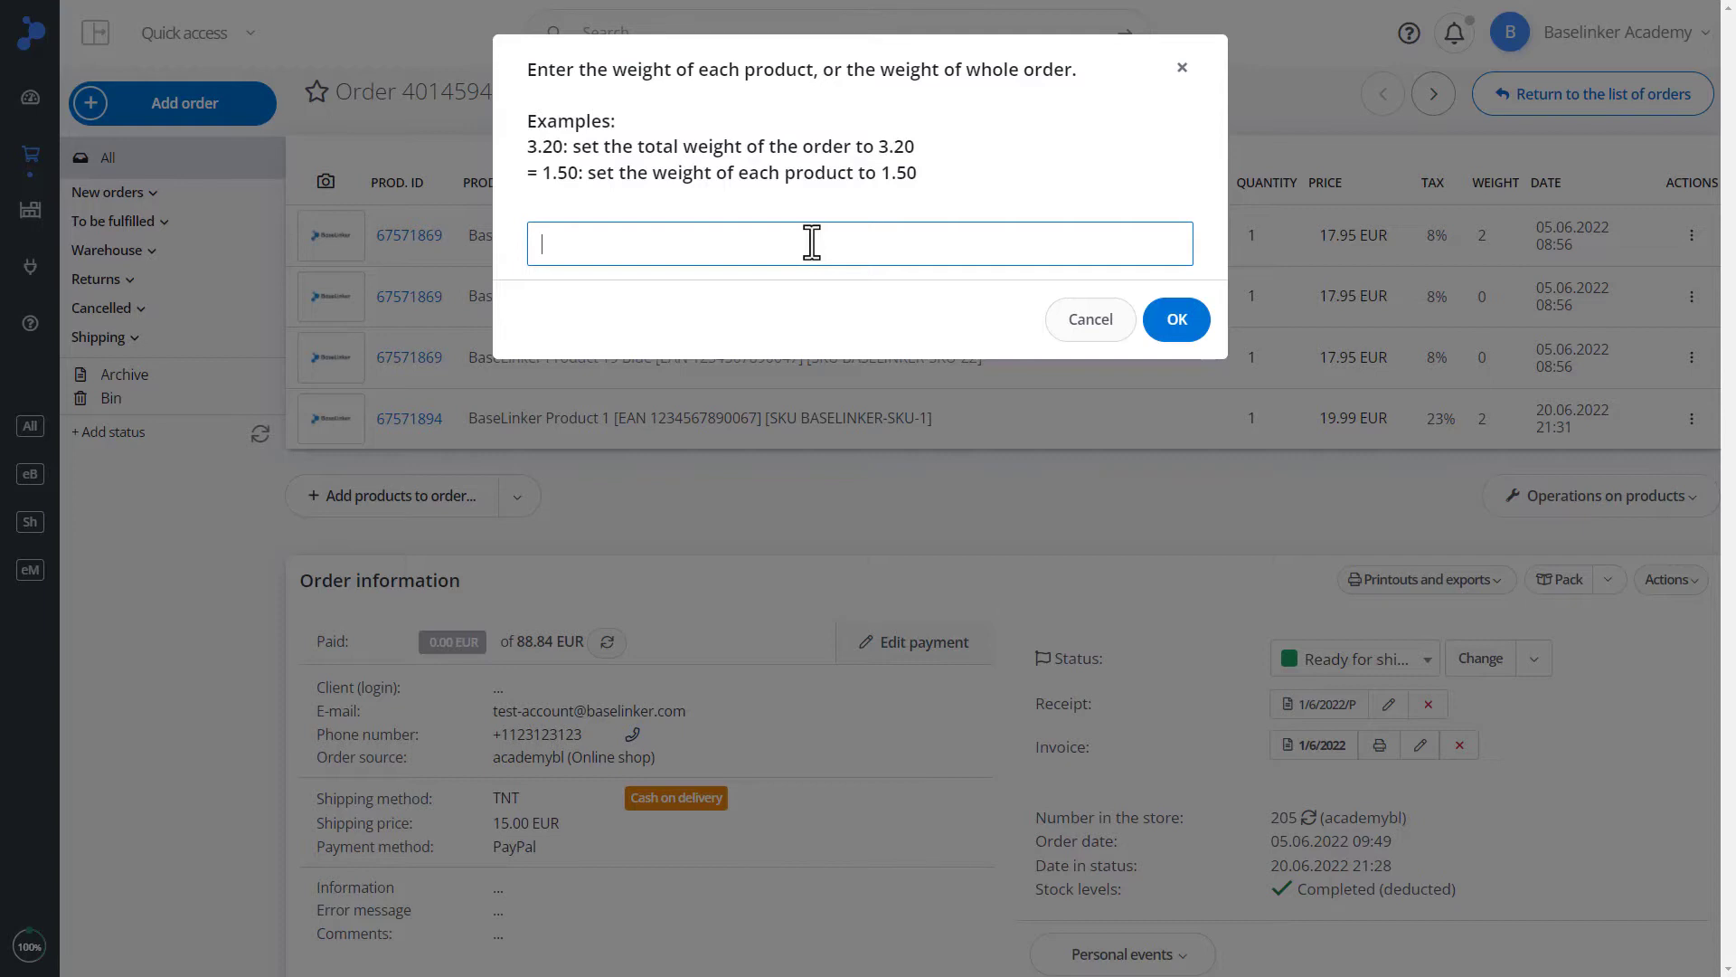
type("5.5")
left_click(1203, 334)
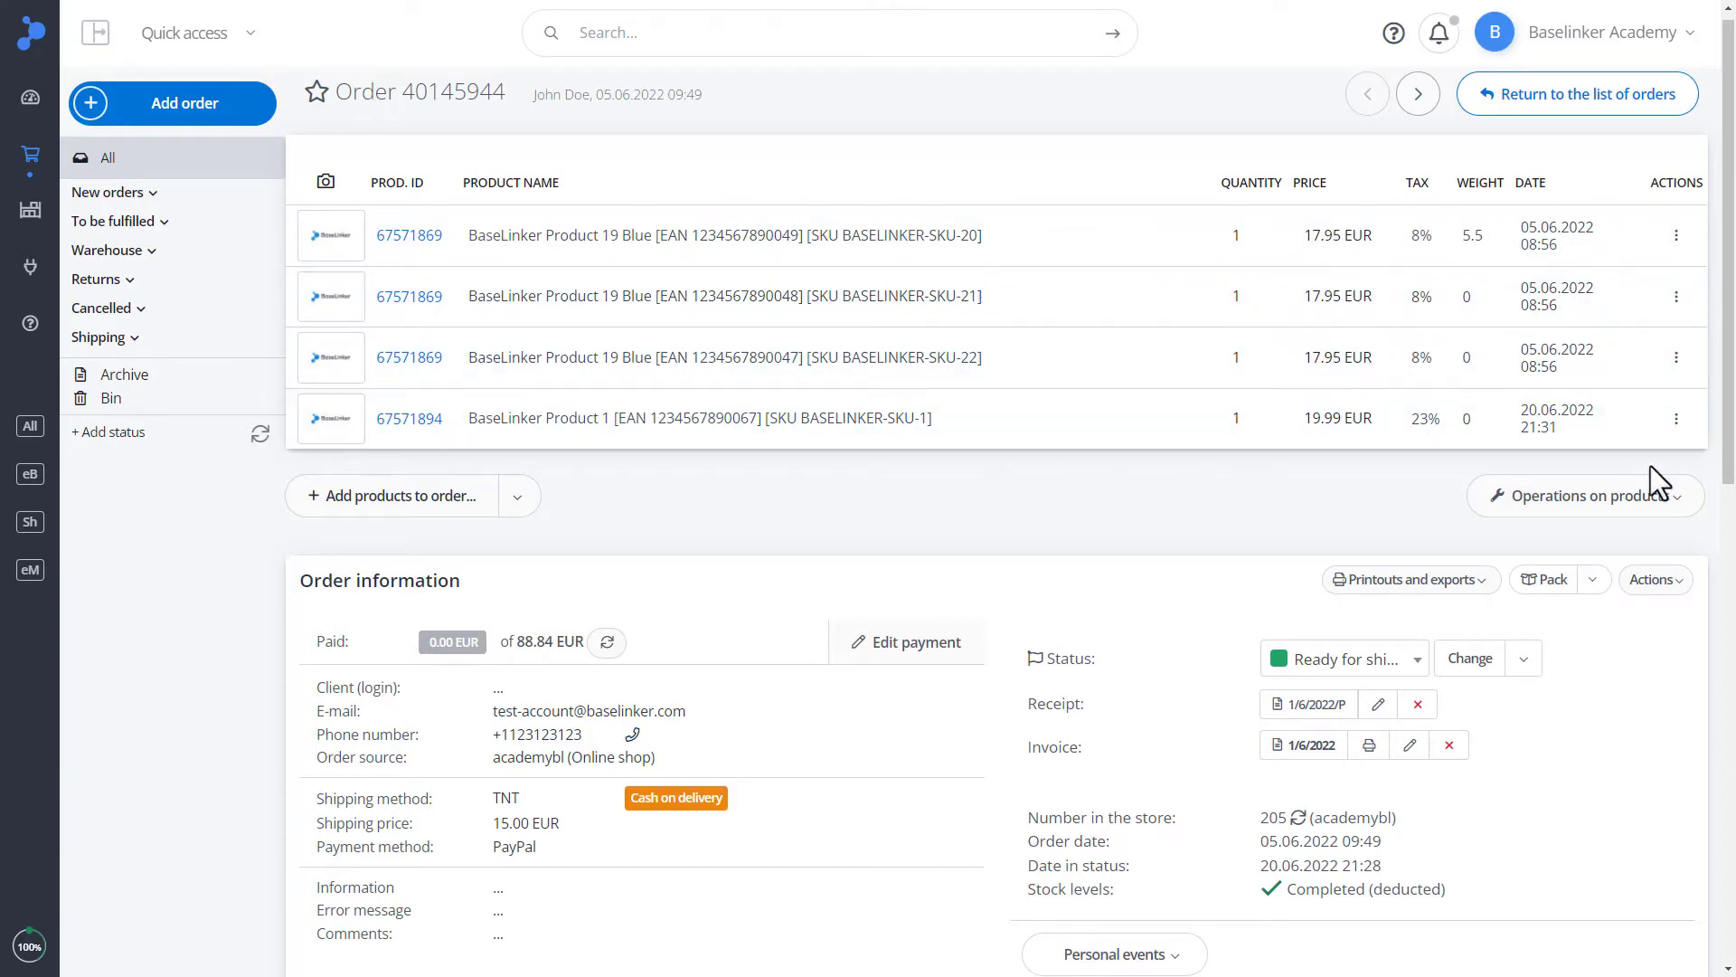
- Set every product's weight to 1.50 with the value =1.50
left_click(1669, 499)
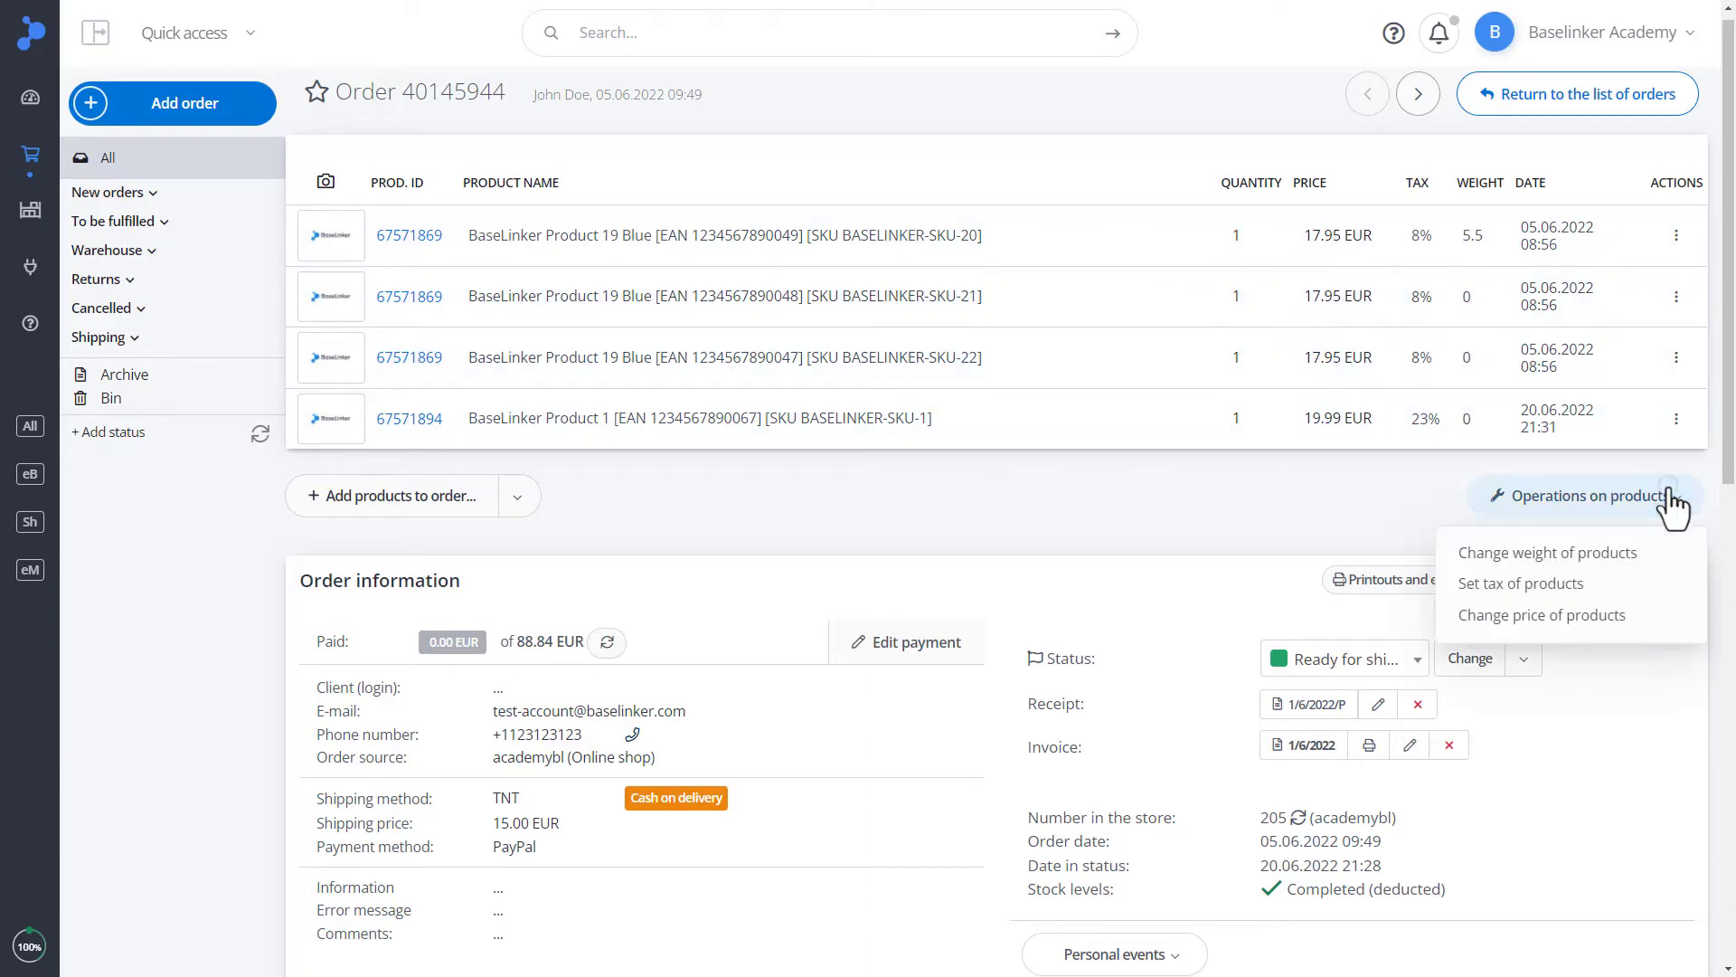
left_click(1628, 554)
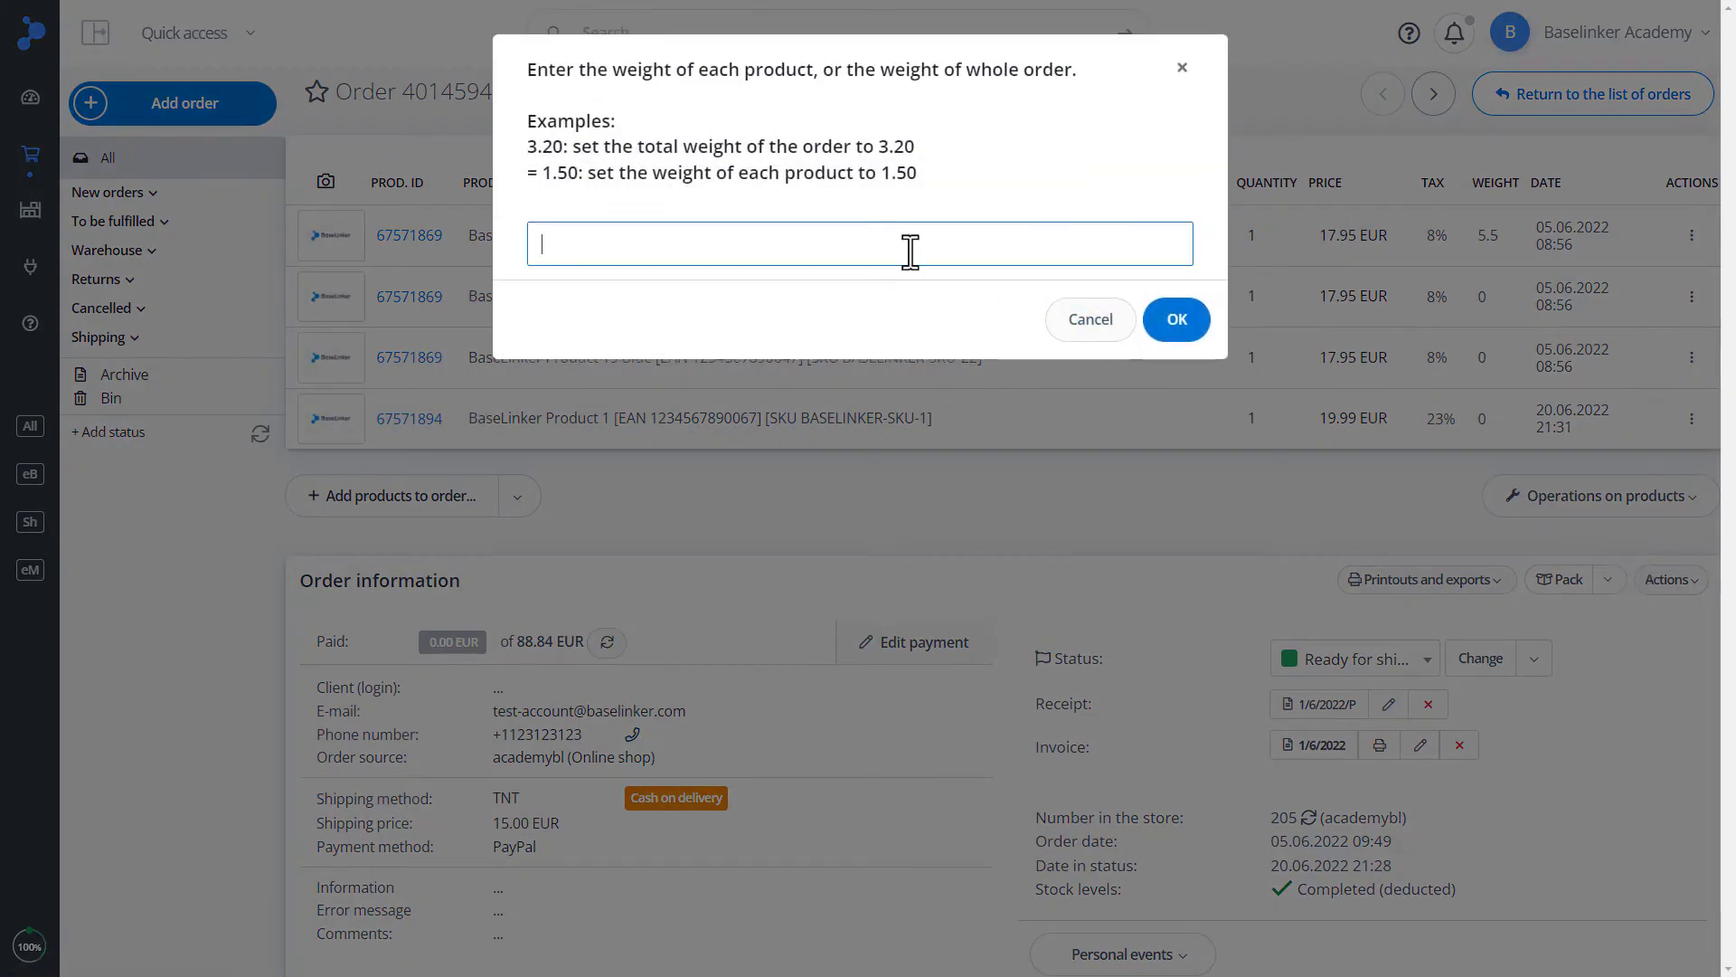
type("=1.50")
left_click(1176, 319)
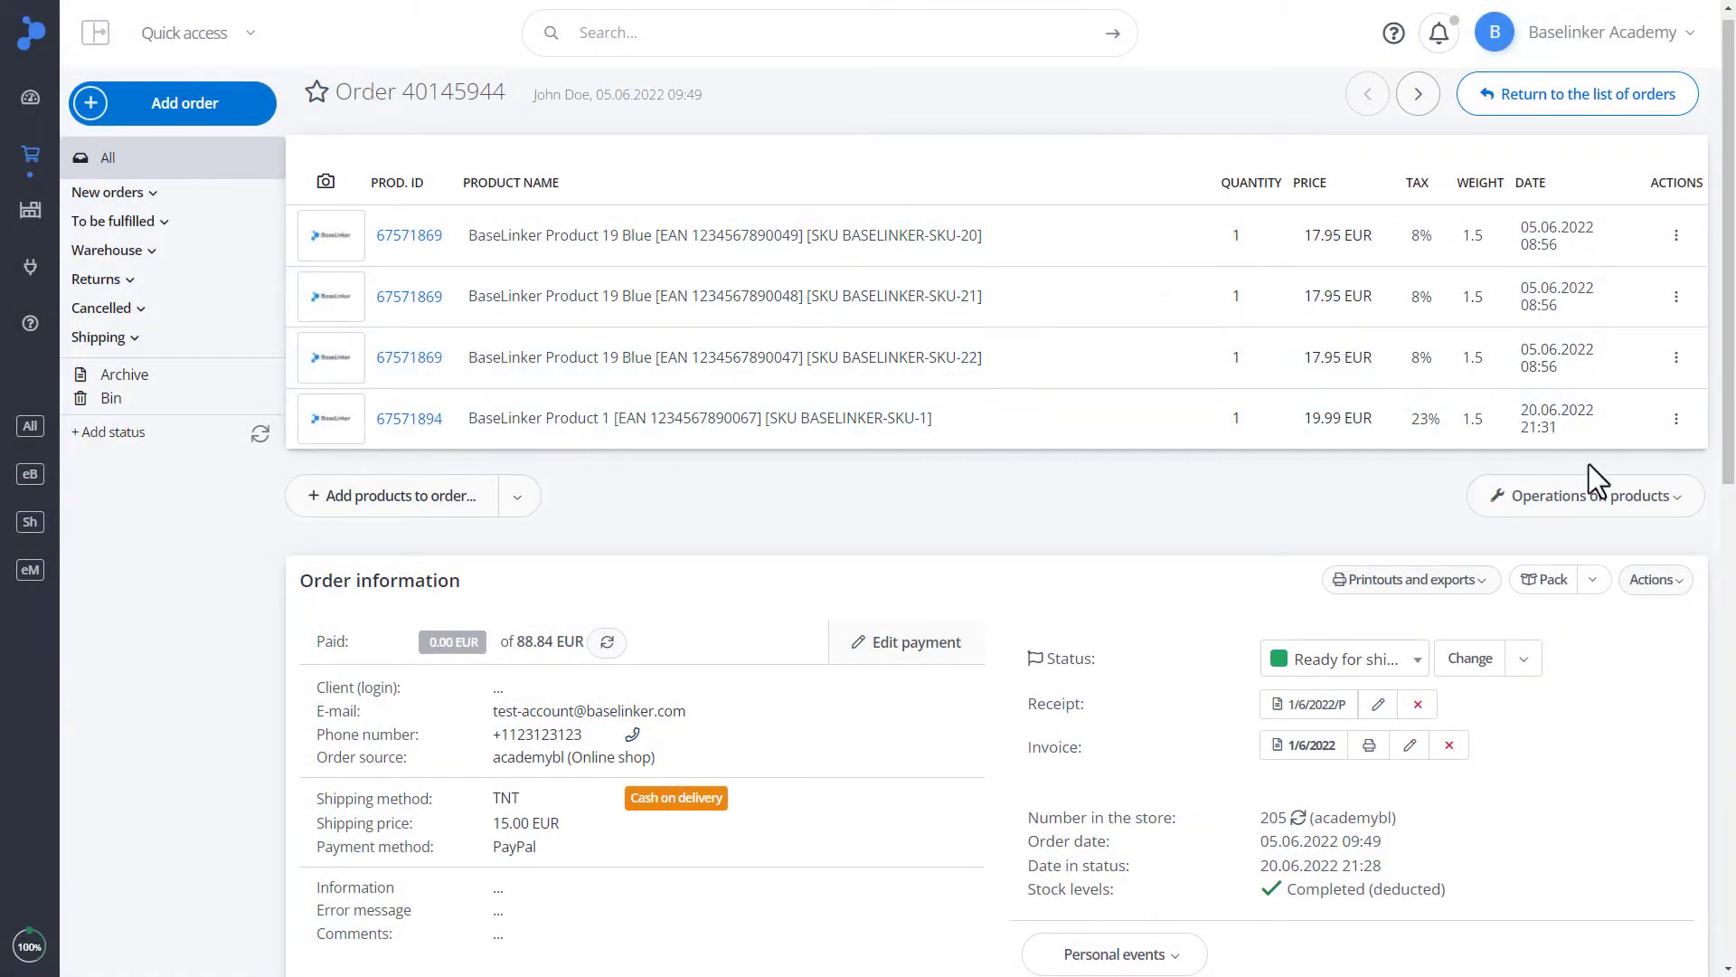
- Apply an 8% tax rate to all four product lines via Set tax of products
left_click(1664, 497)
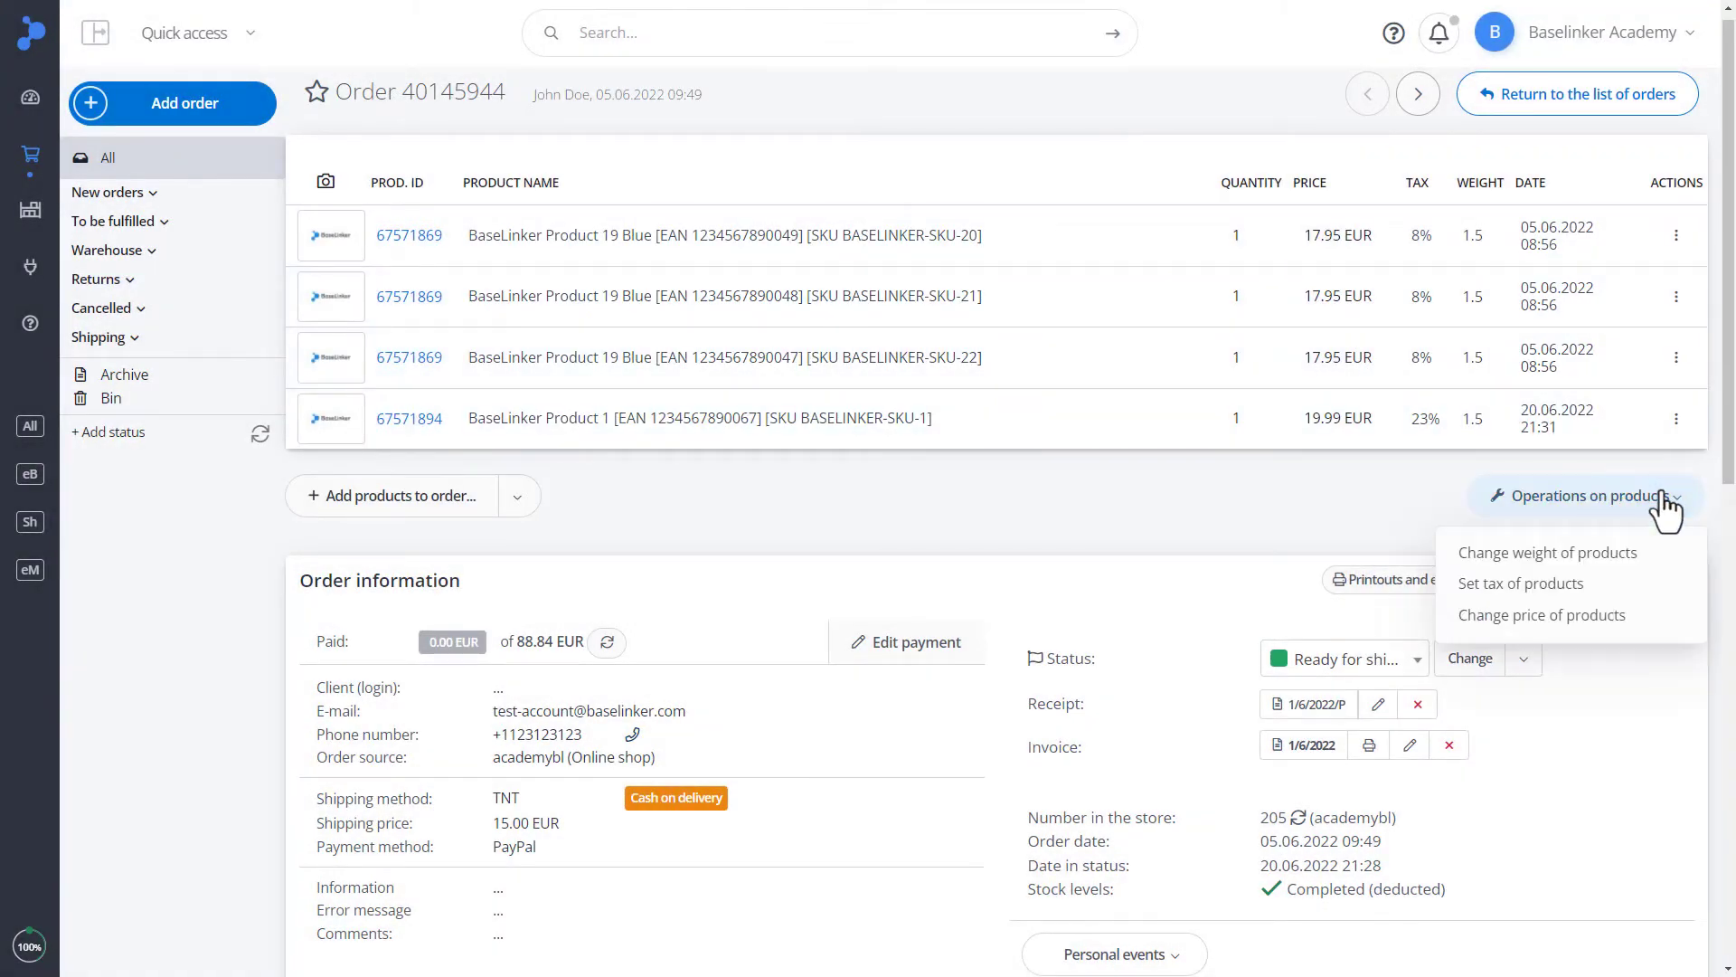
left_click(1601, 583)
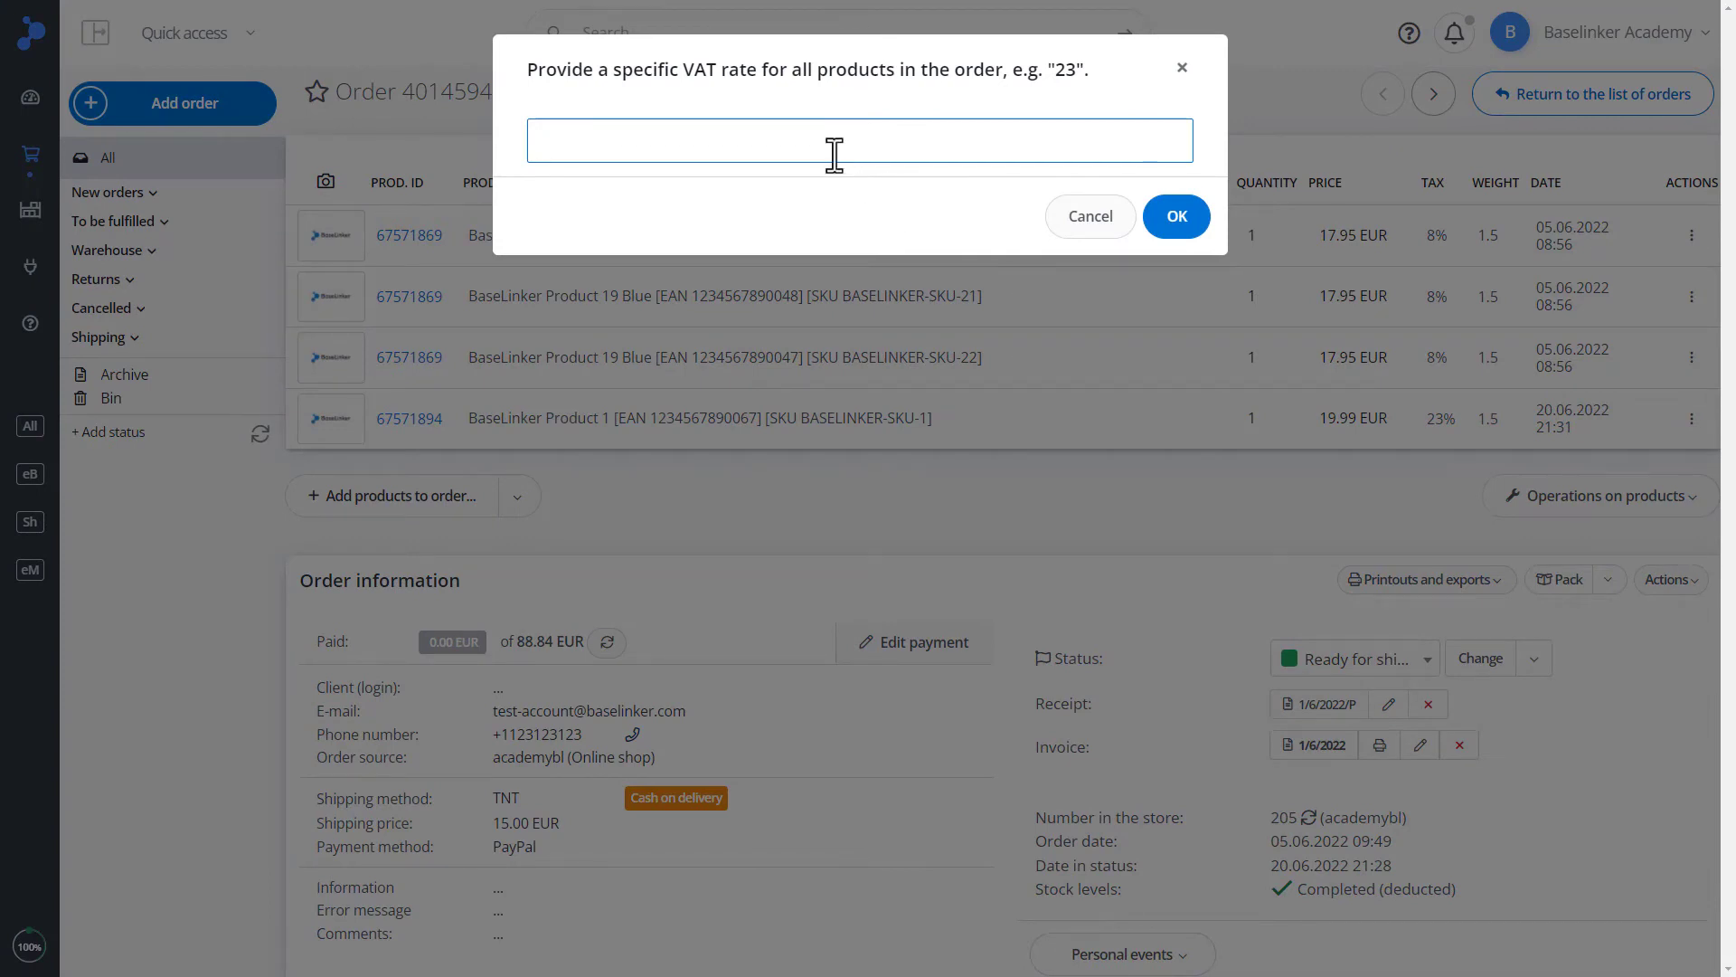
type("8")
left_click(1193, 220)
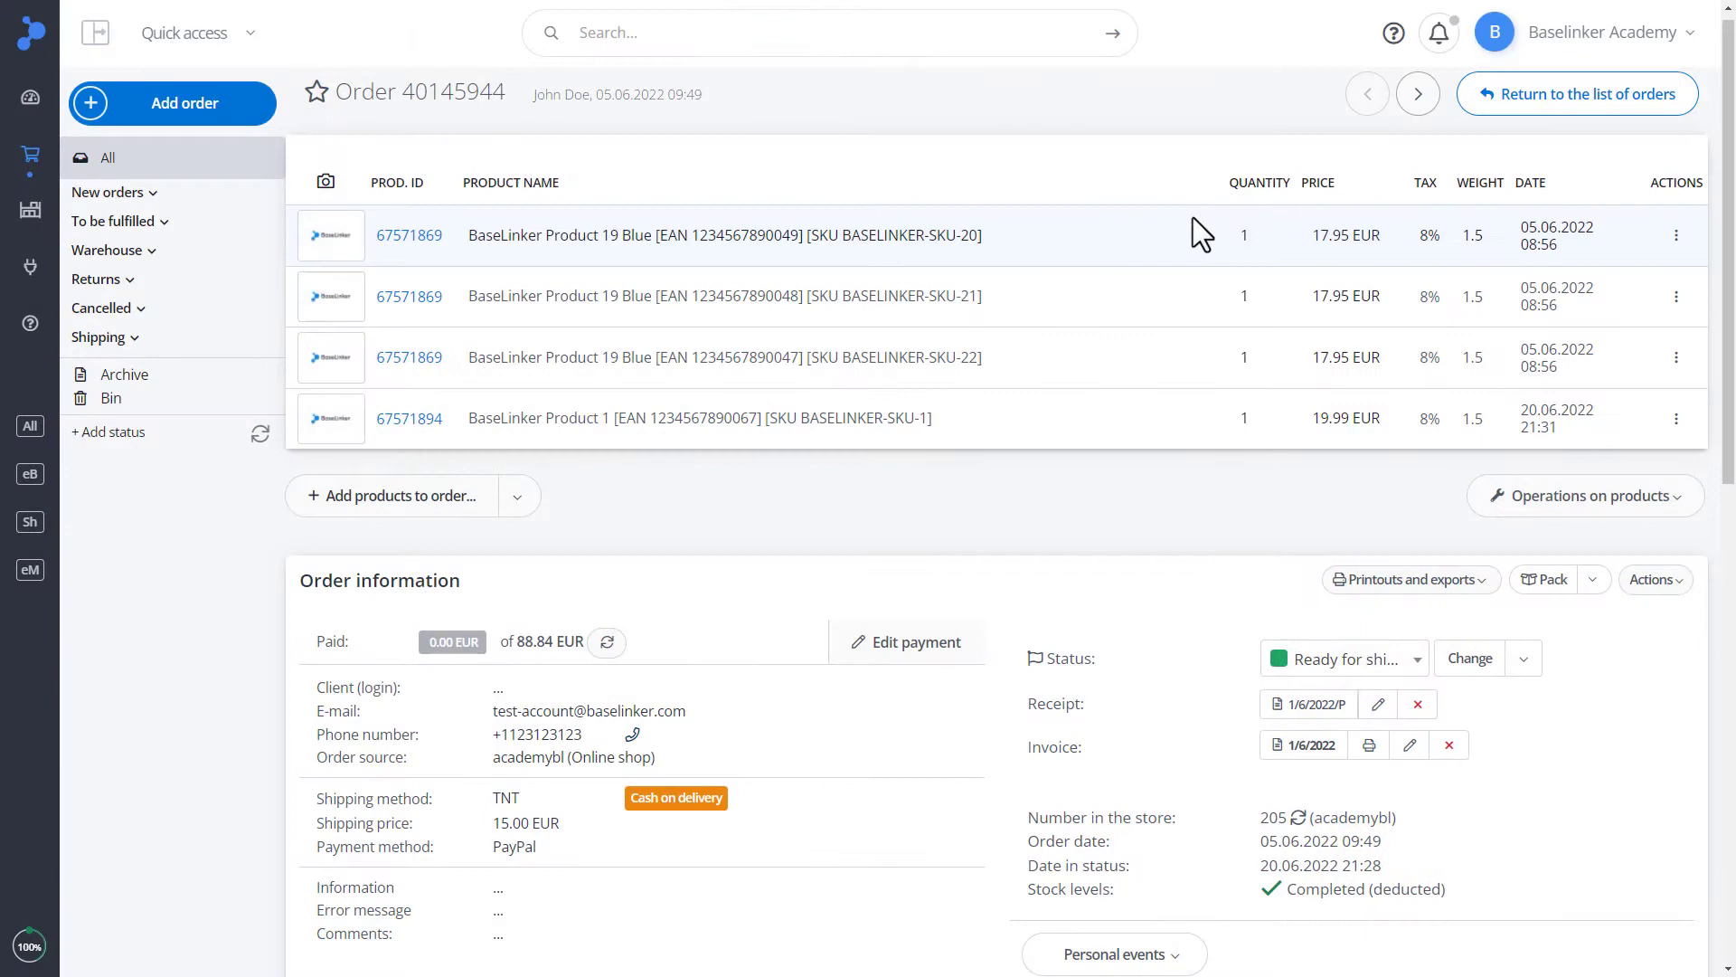
- Raise every product price in the order by +5
left_click(1641, 502)
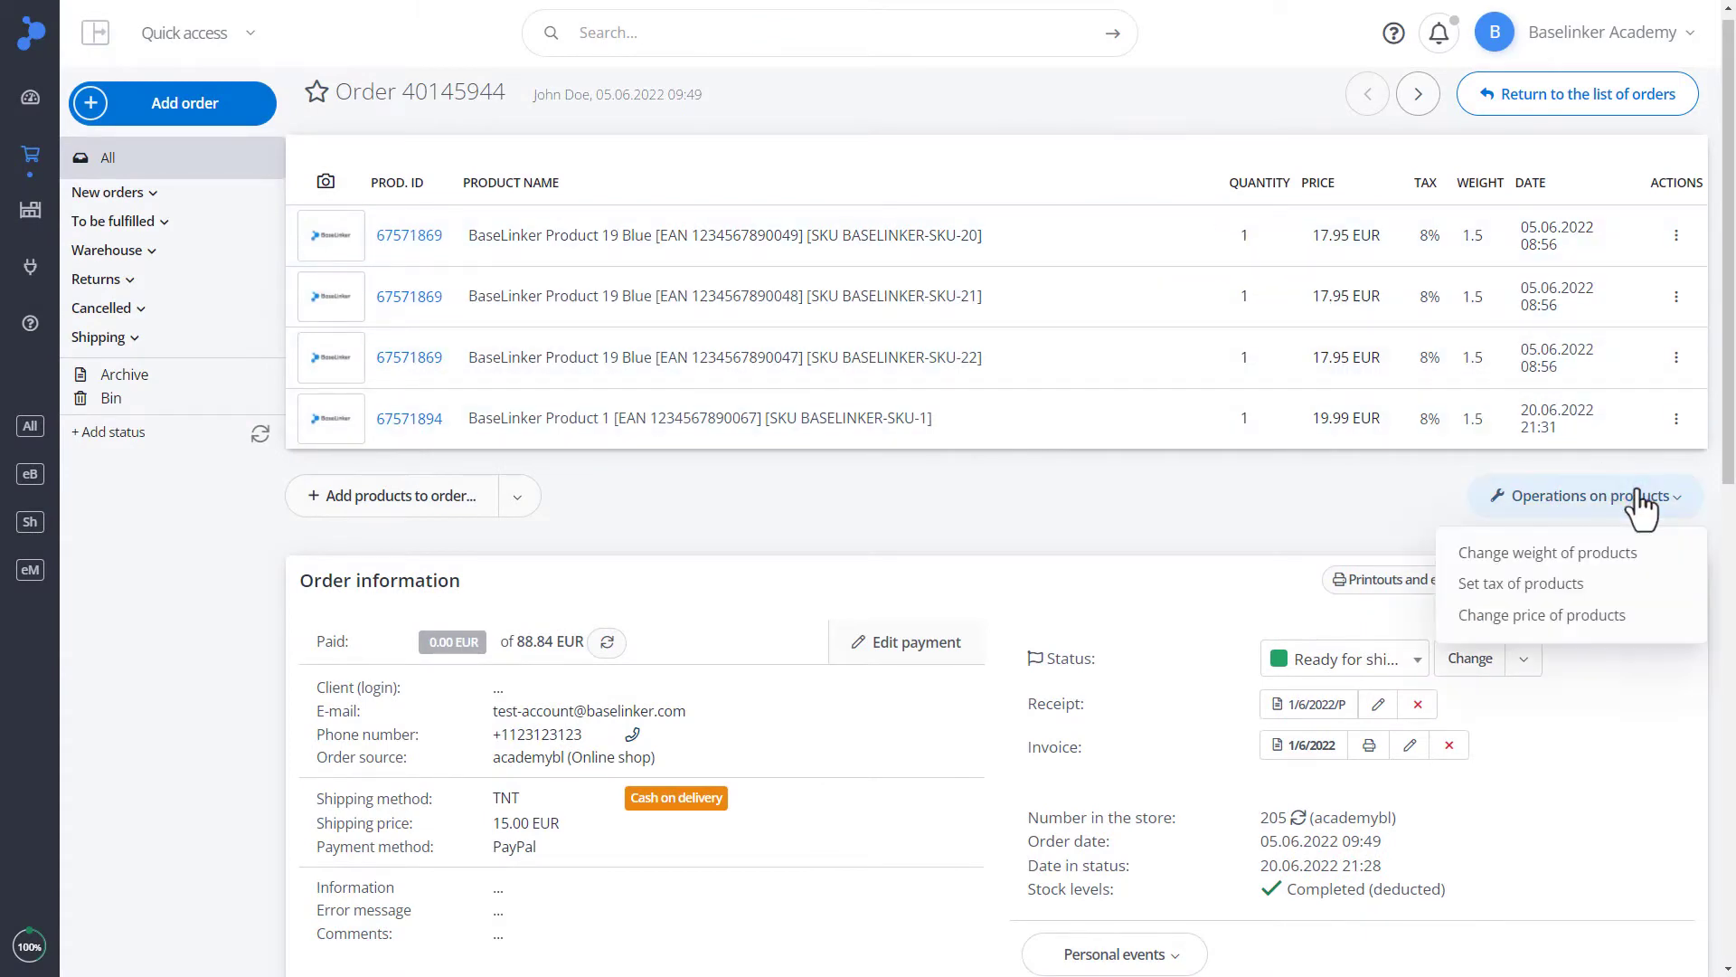
left_click(1599, 618)
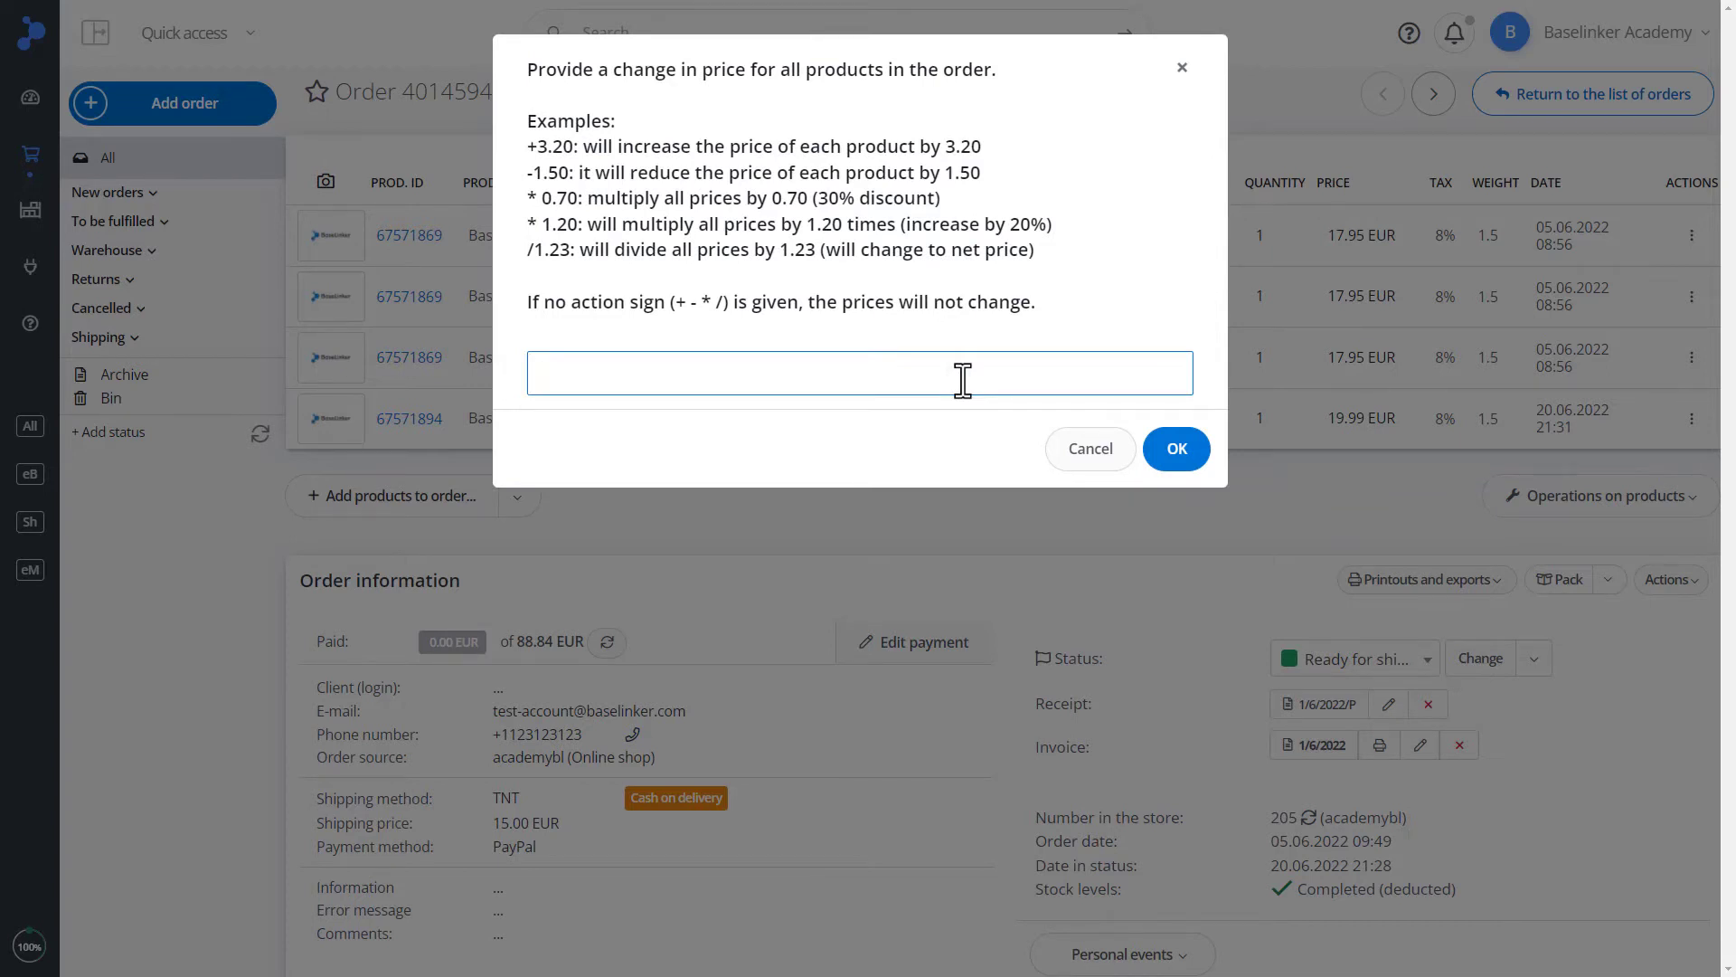
type("+5")
left_click(1169, 449)
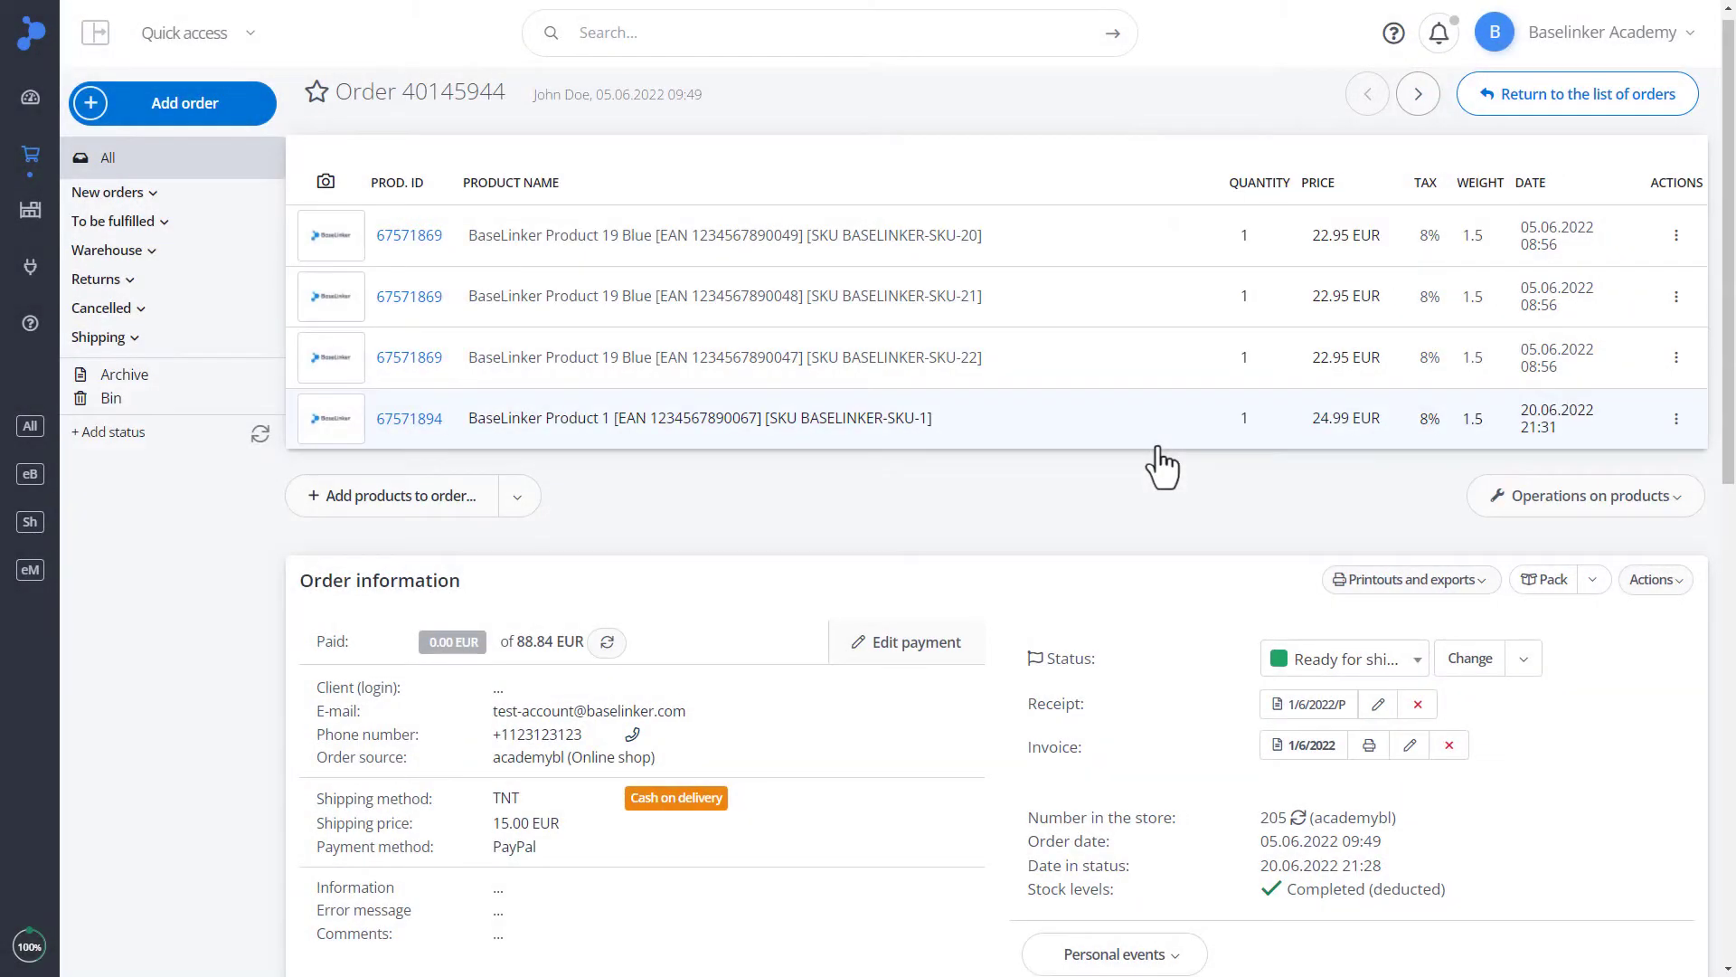
- Multiply all prices by 0.90, giving 20.66 EUR for Product 19 Blue and 22.49 EUR for Product 1
left_click(1650, 496)
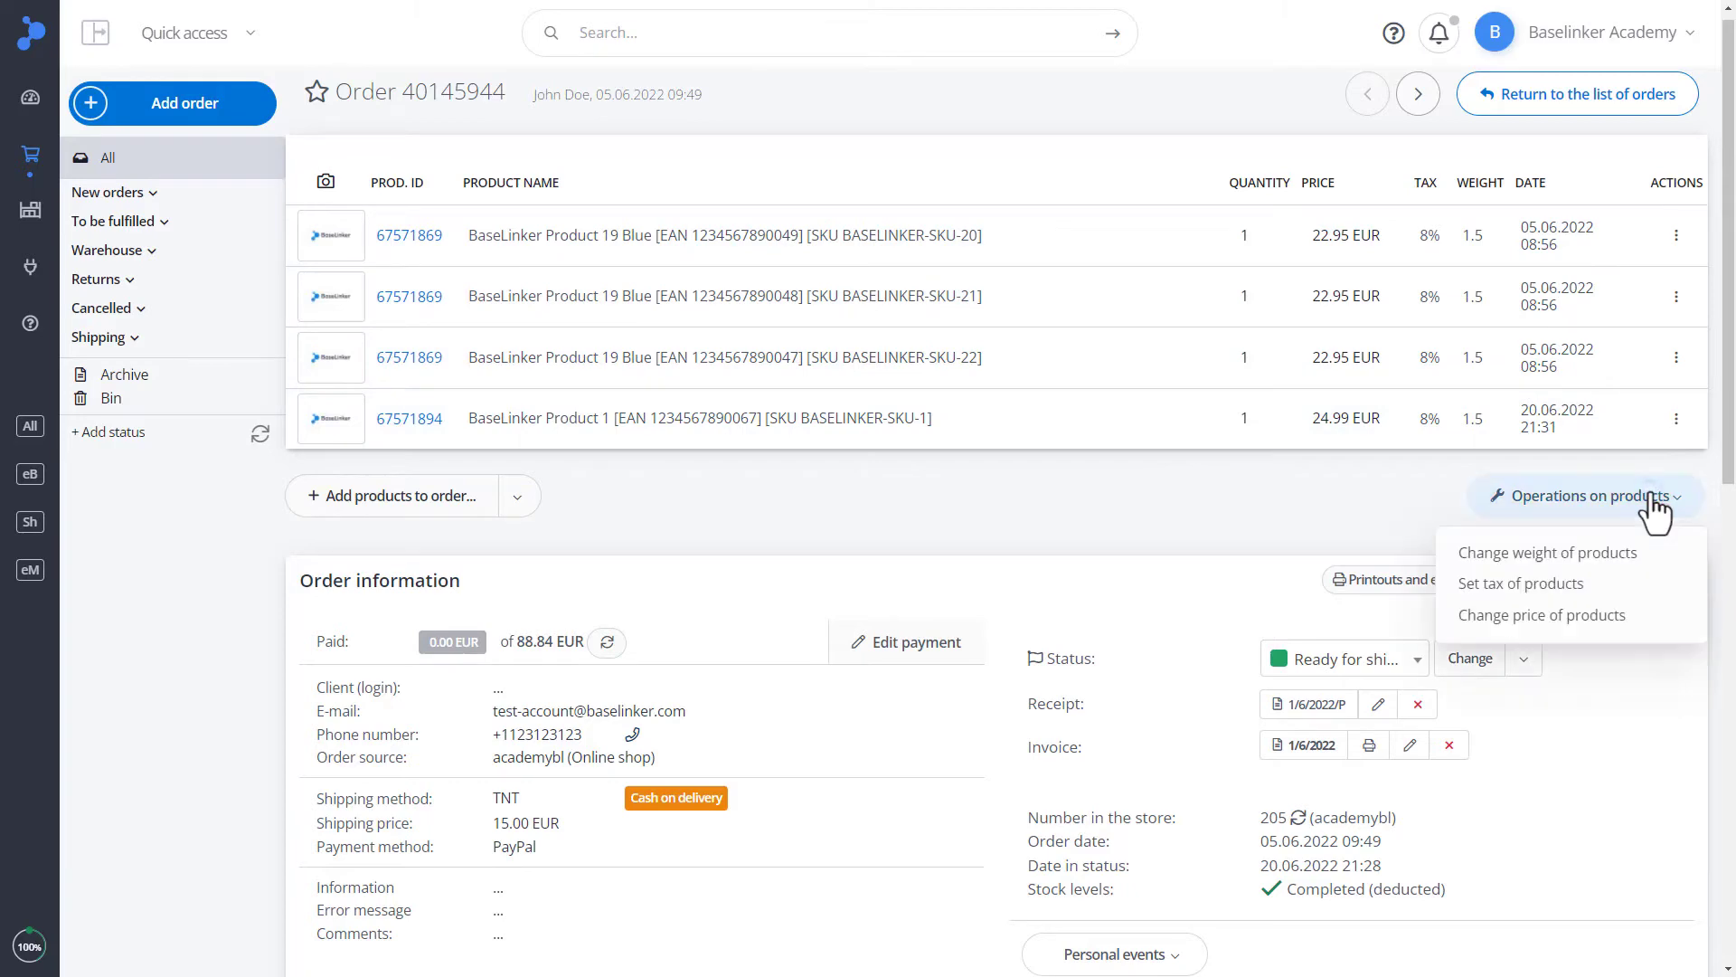
left_click(1609, 615)
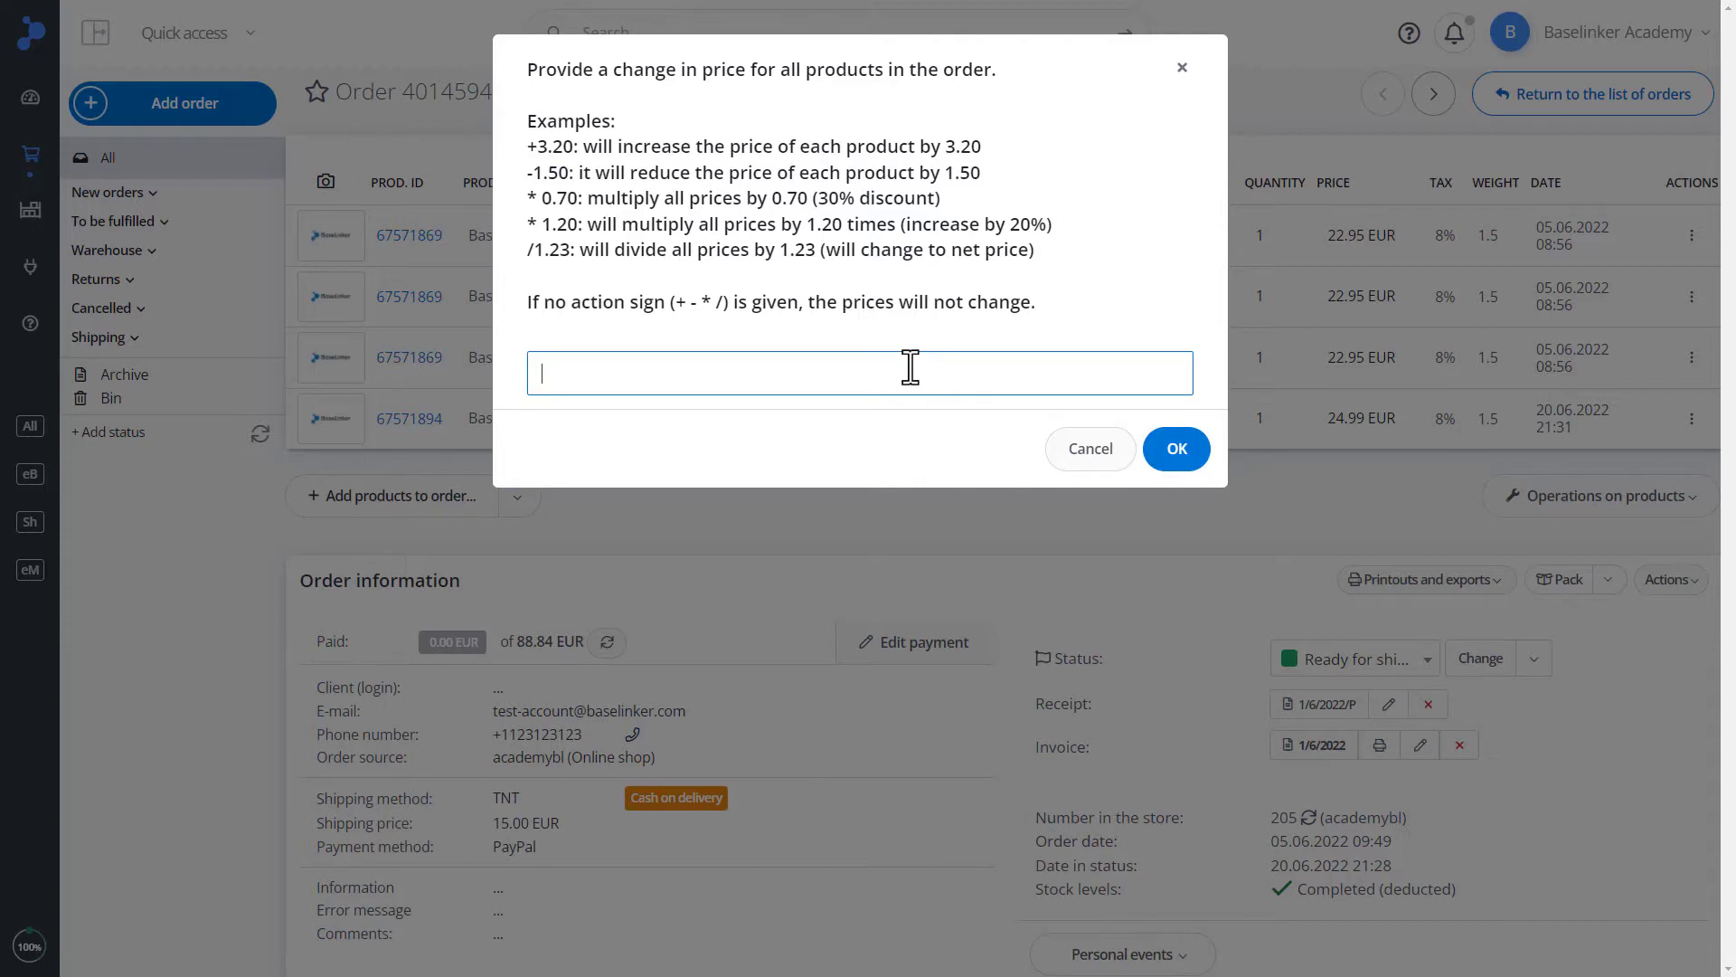
type("*")
type(".90")
left_click(1183, 453)
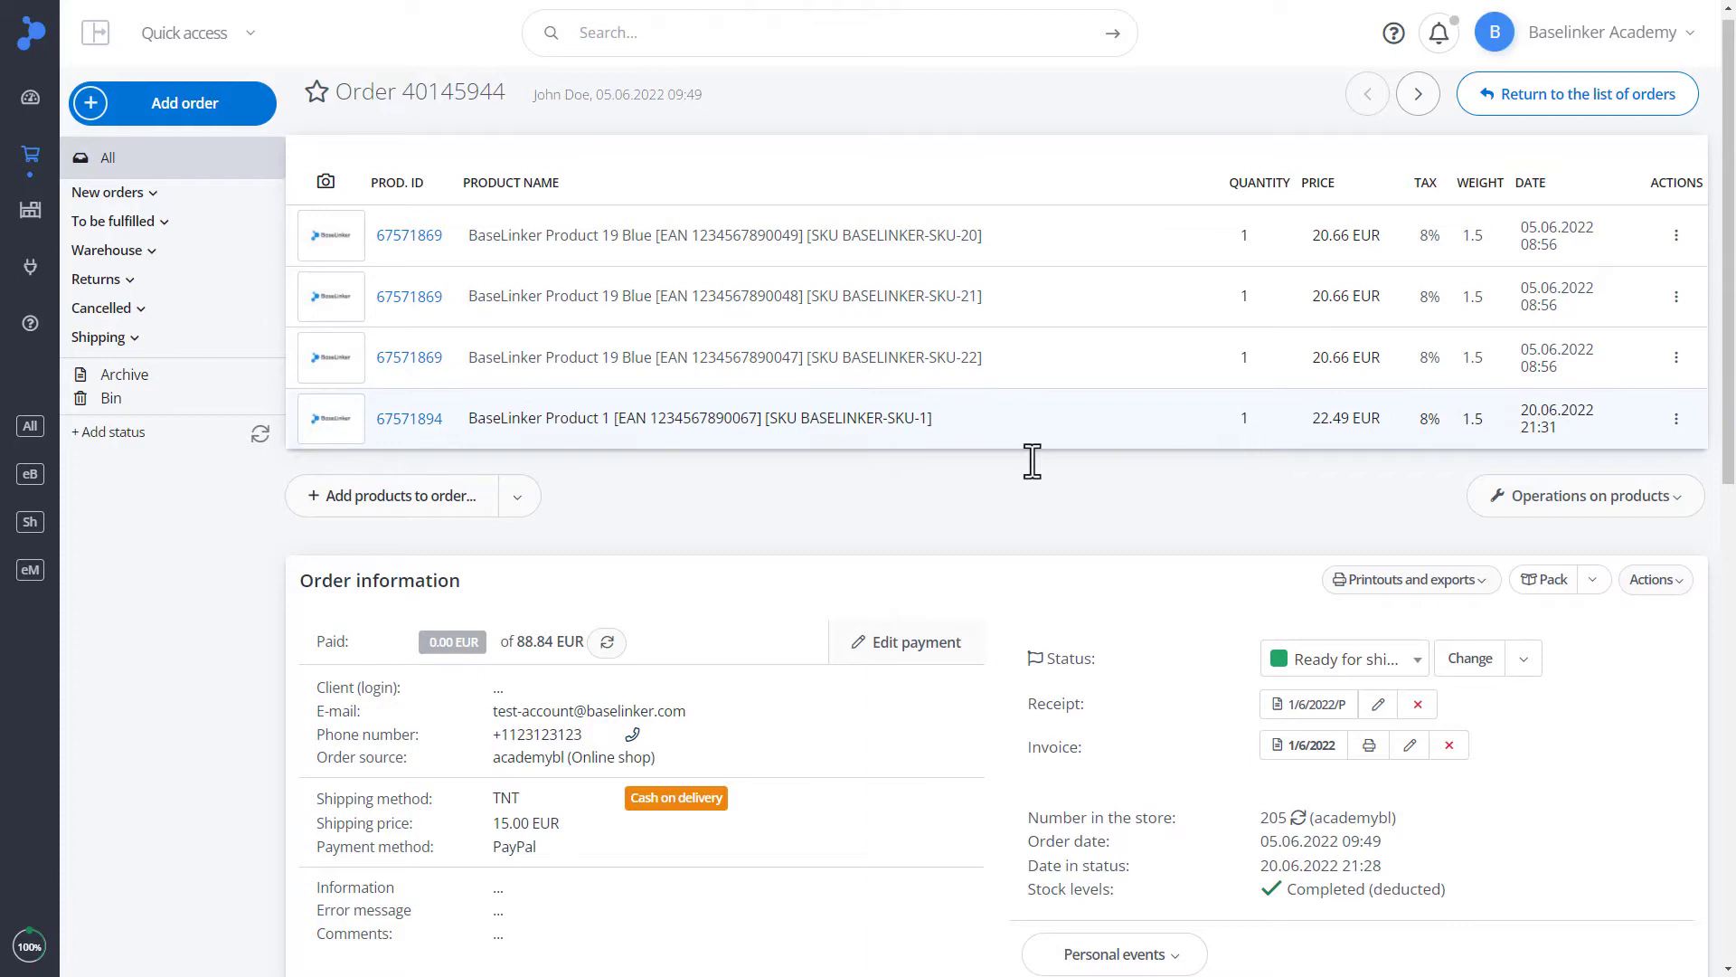
- Recalculate the 88.84 EUR order total so it updates to 99.47 EUR
scroll(838, 491, "down", 2)
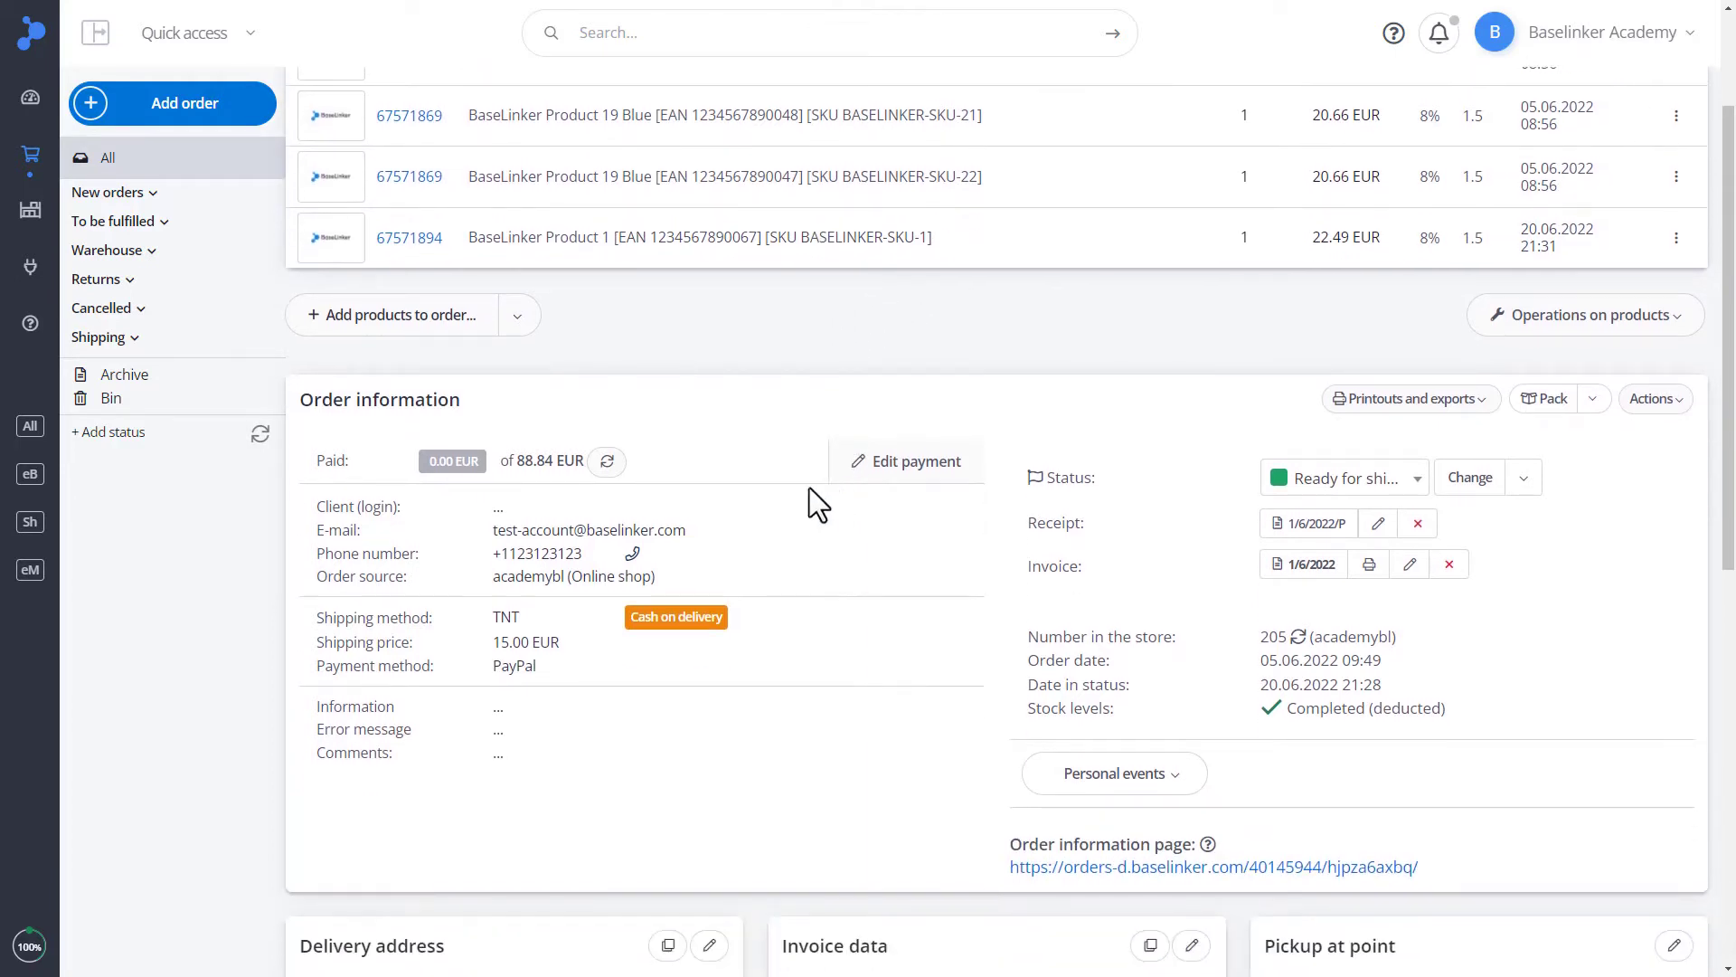
left_click_drag(517, 460, 583, 466)
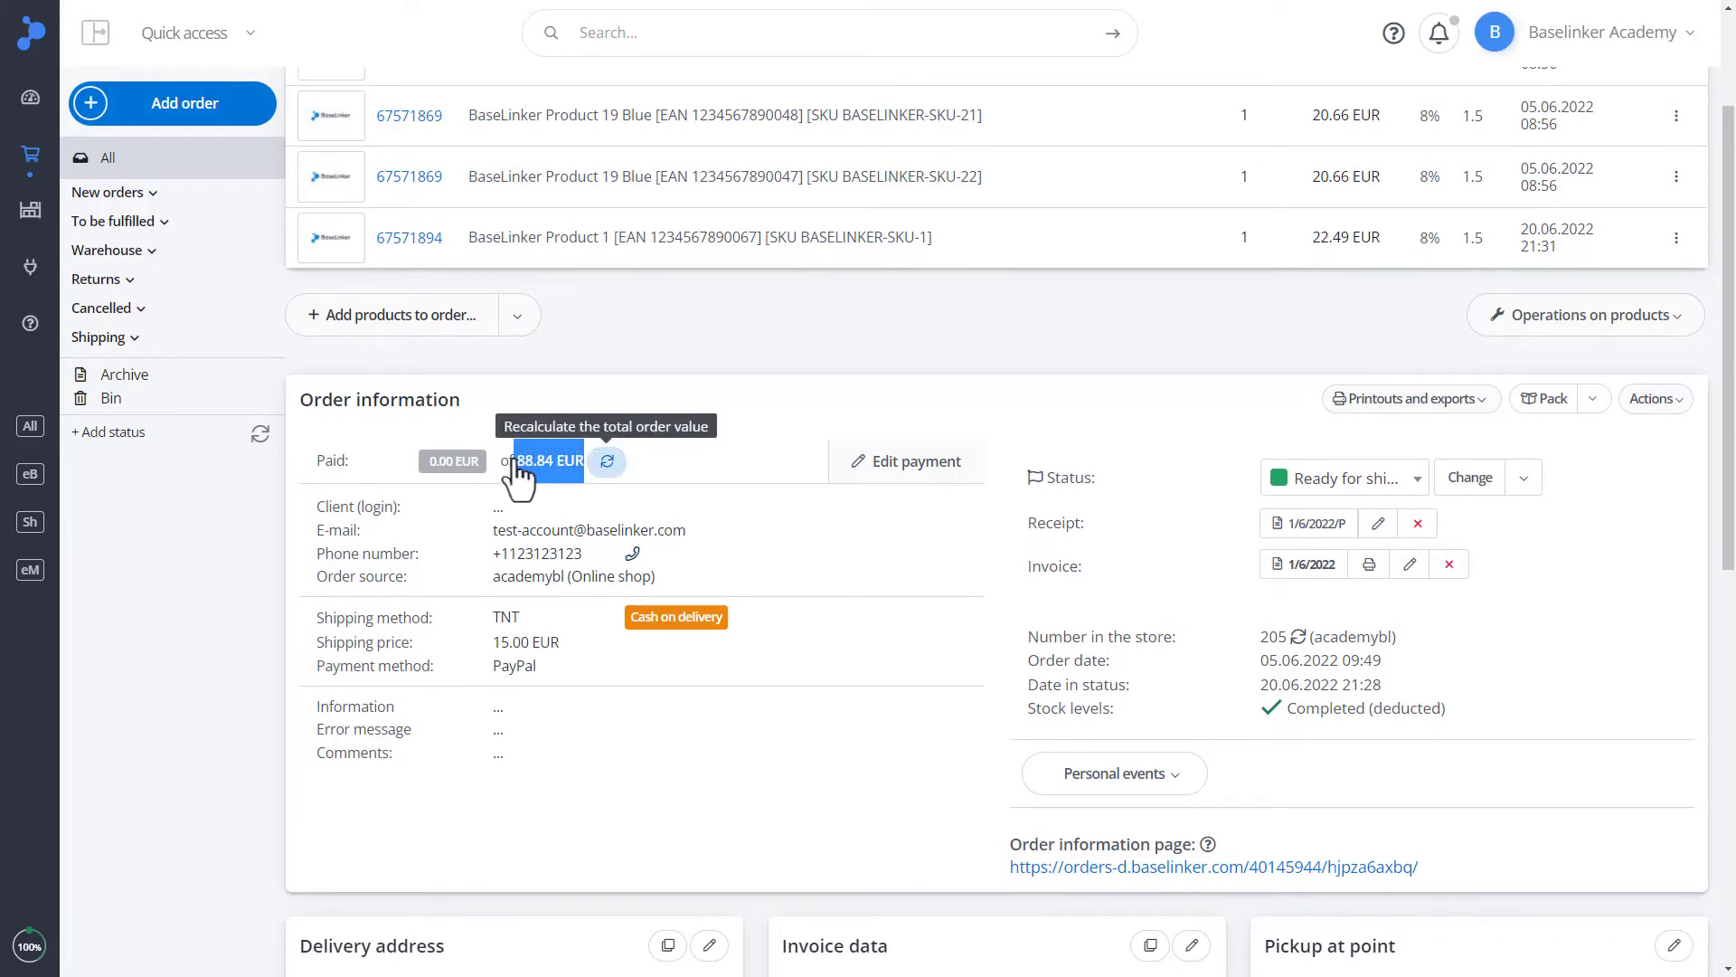
left_click(607, 462)
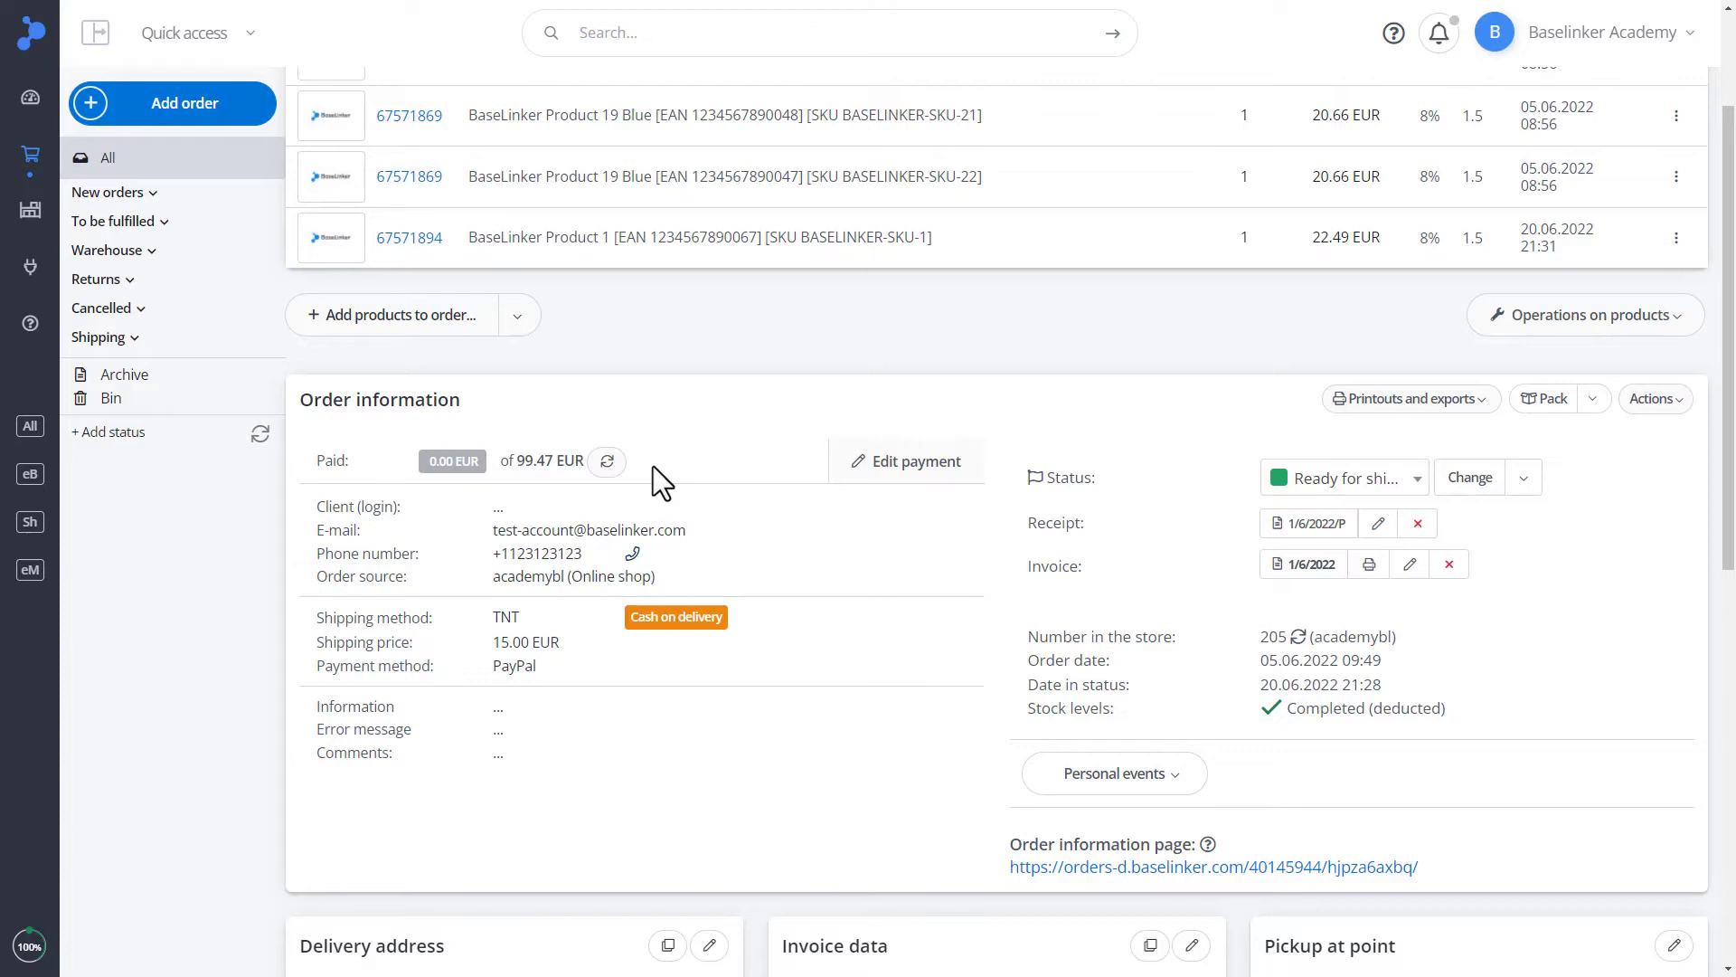
left_click(950, 470)
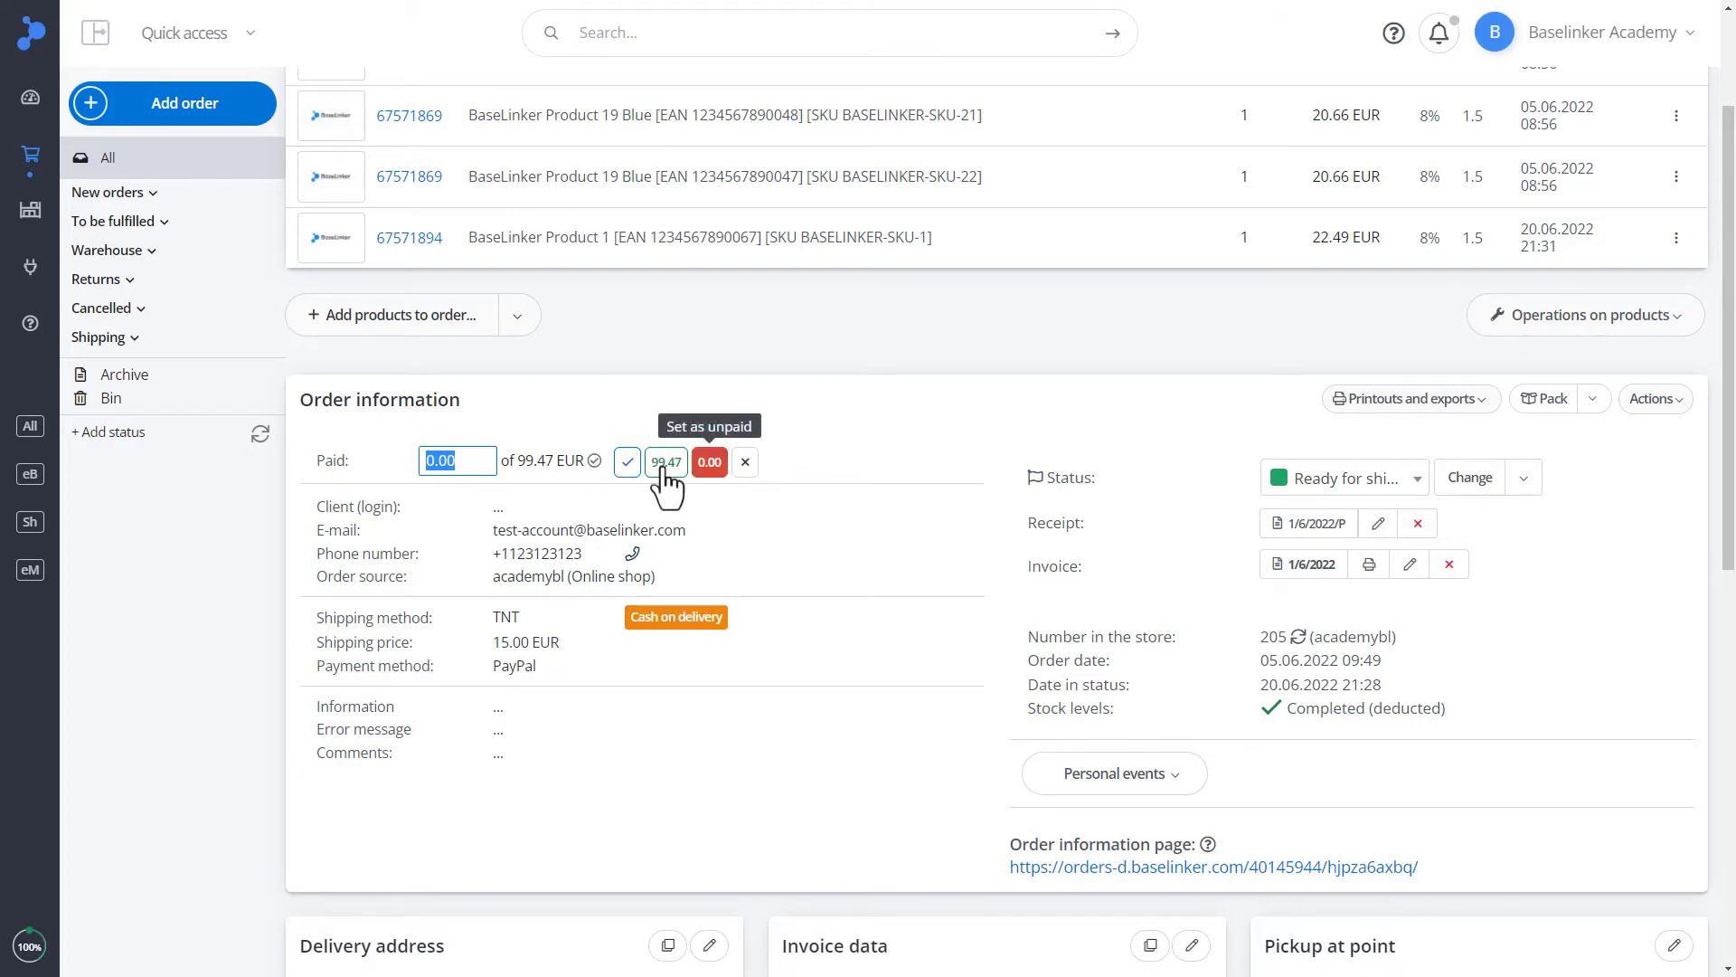
left_click(741, 465)
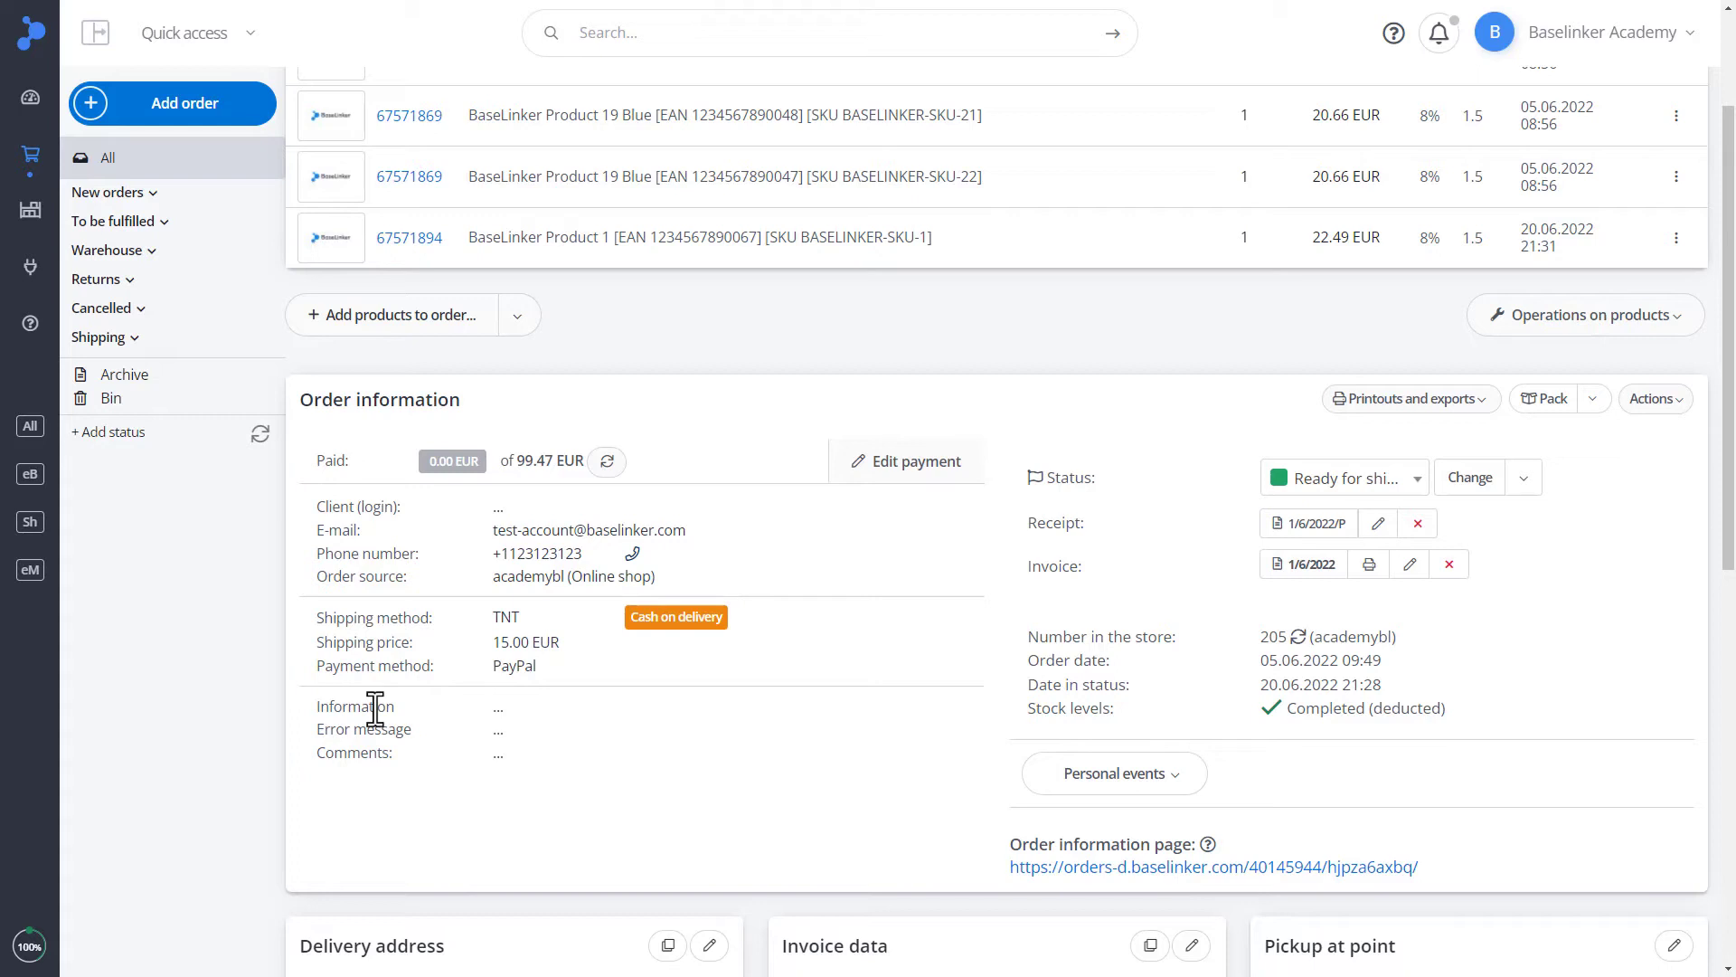
- Enter 'Client commentary' in the order's Comments field and save the order information
left_click(530, 760)
scroll(543, 848, "down", 1)
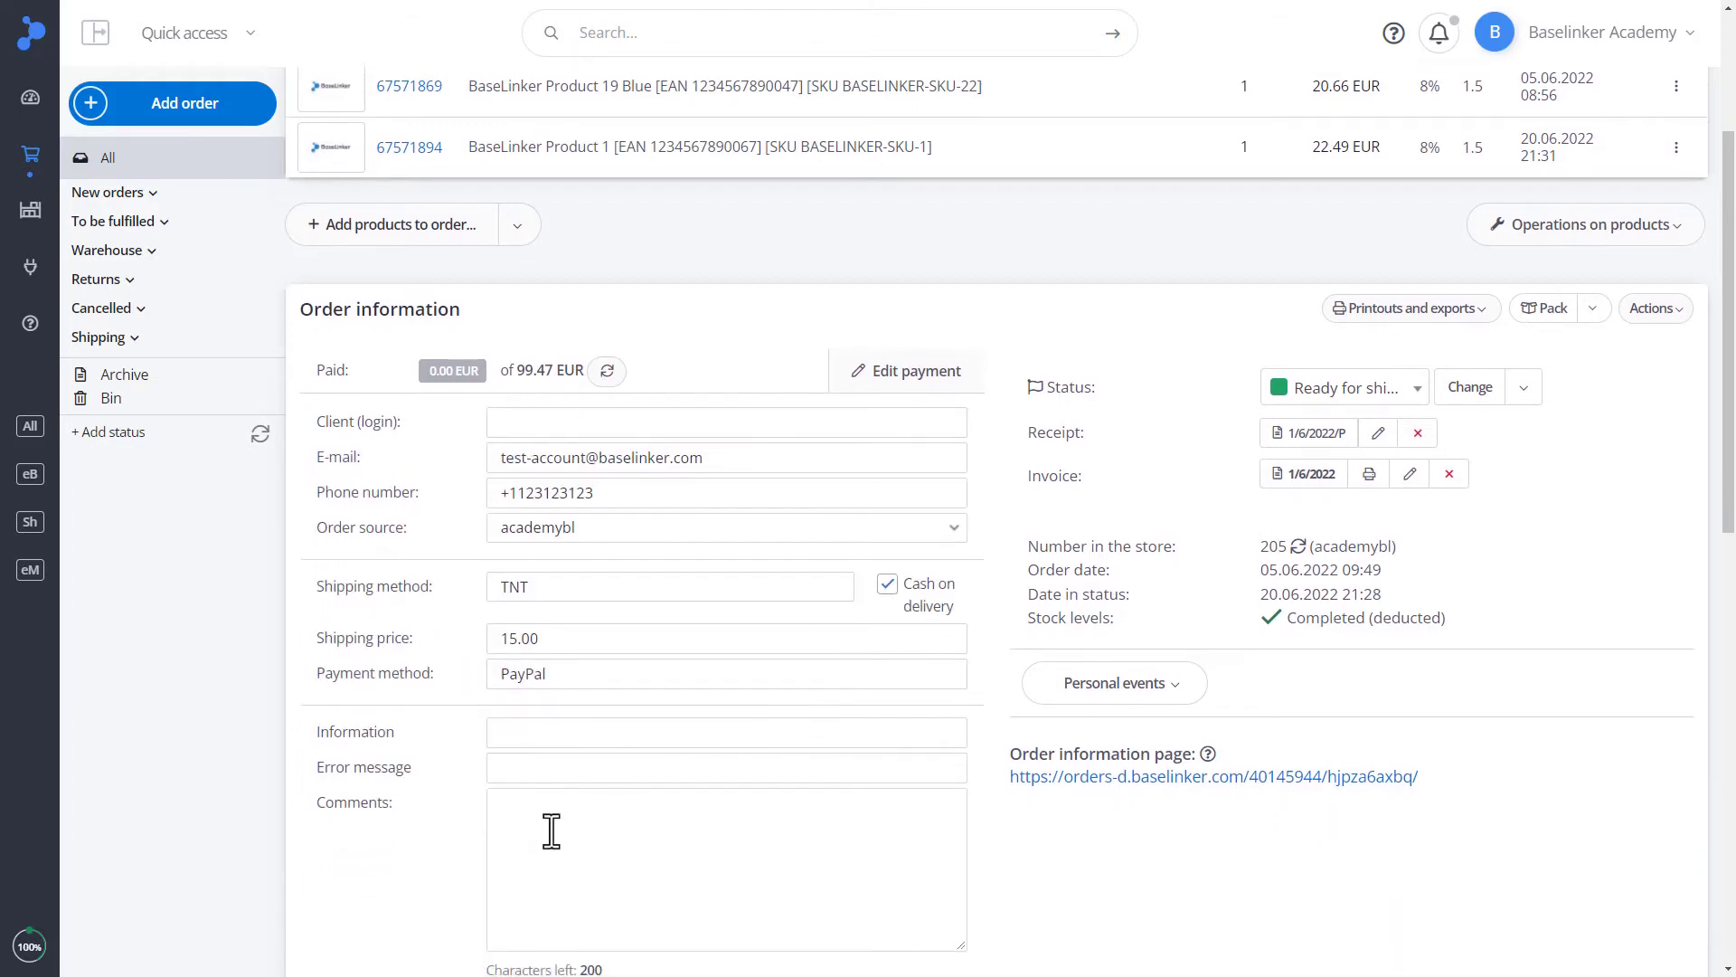
left_click(551, 830)
type("Clie")
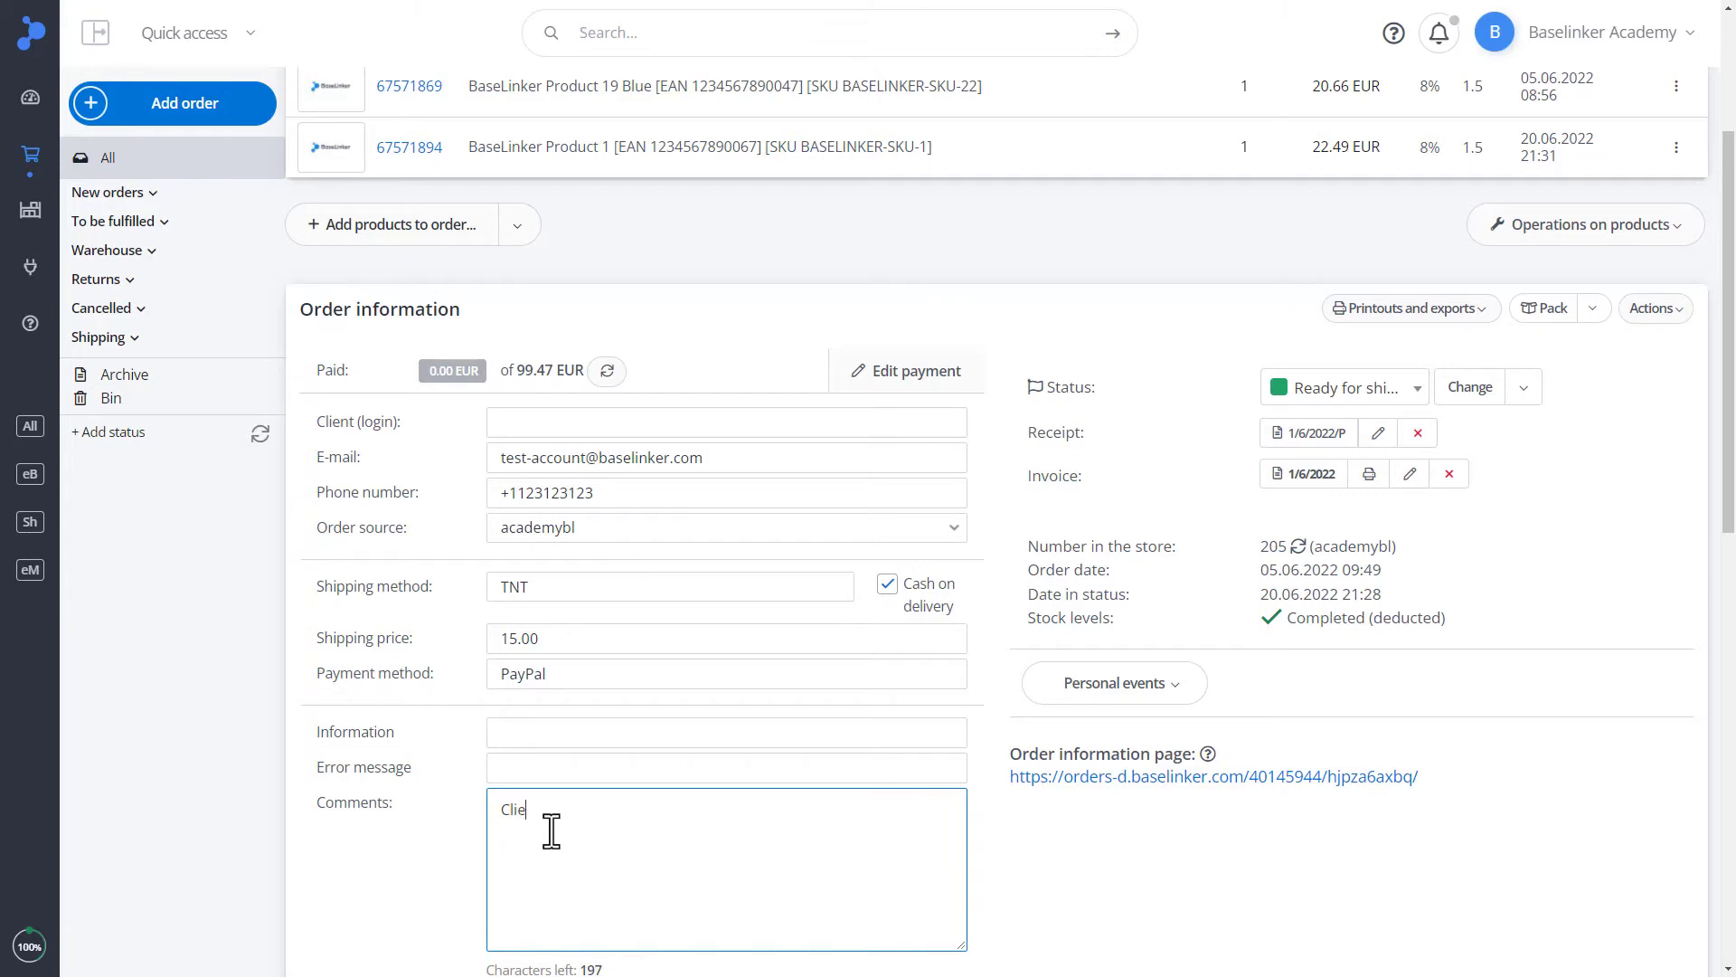
type("nt commentary")
scroll(551, 830, "down", 1)
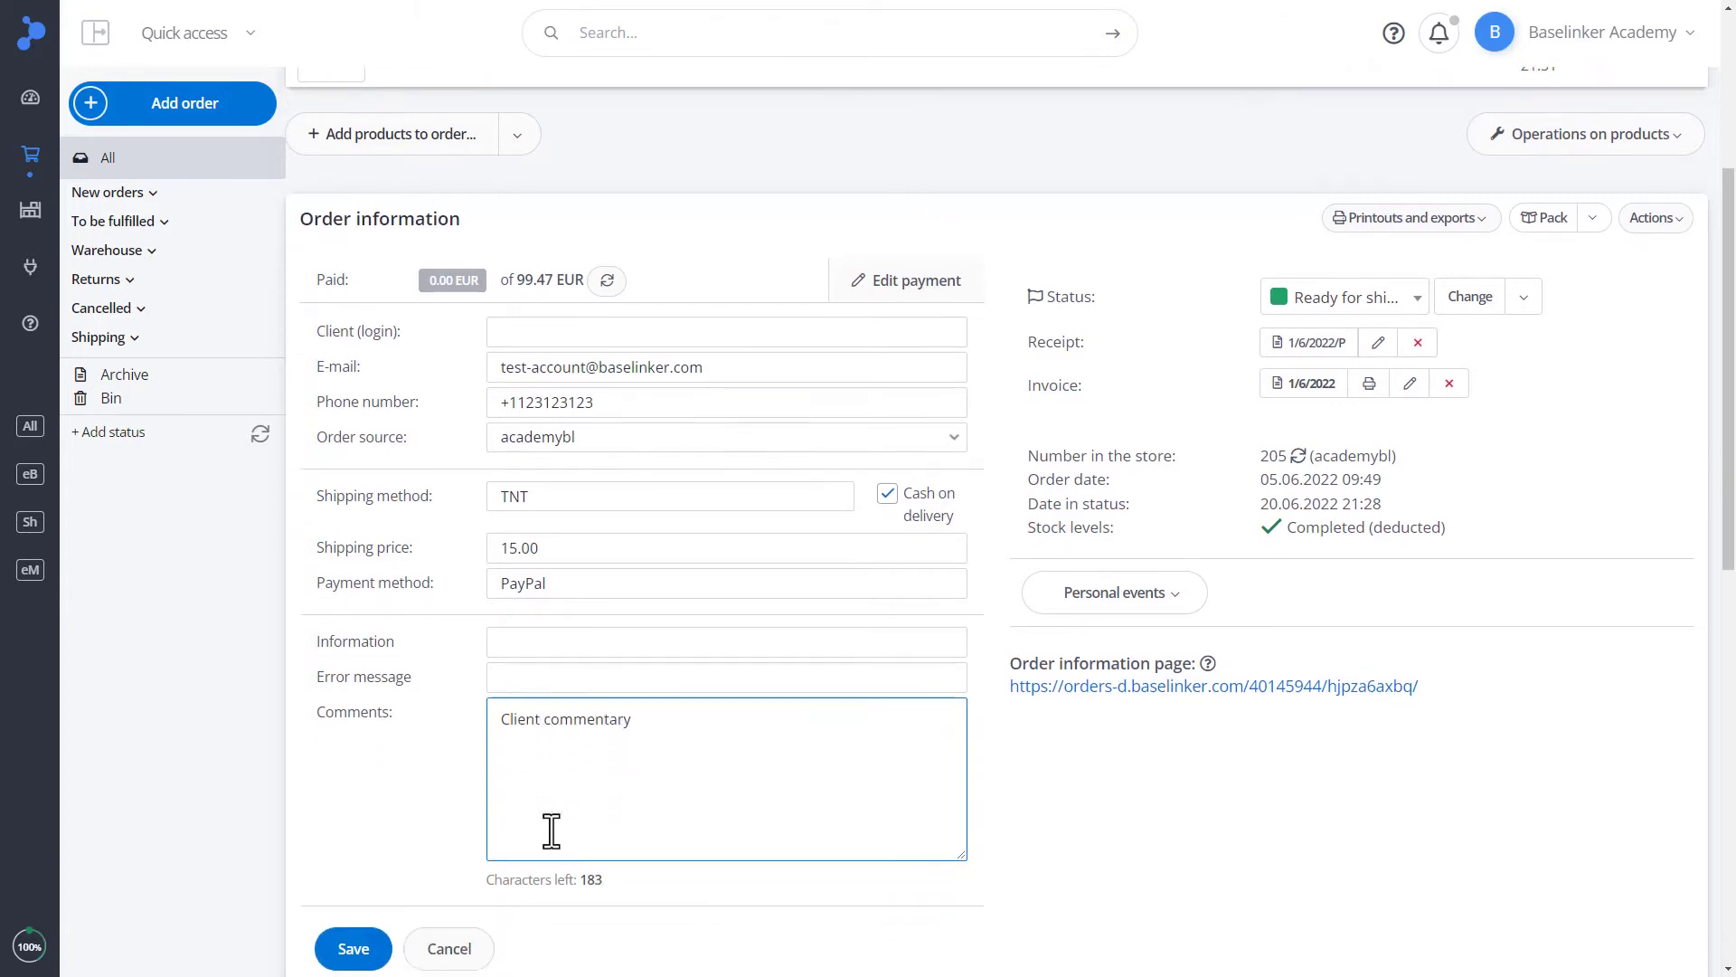
left_click(354, 949)
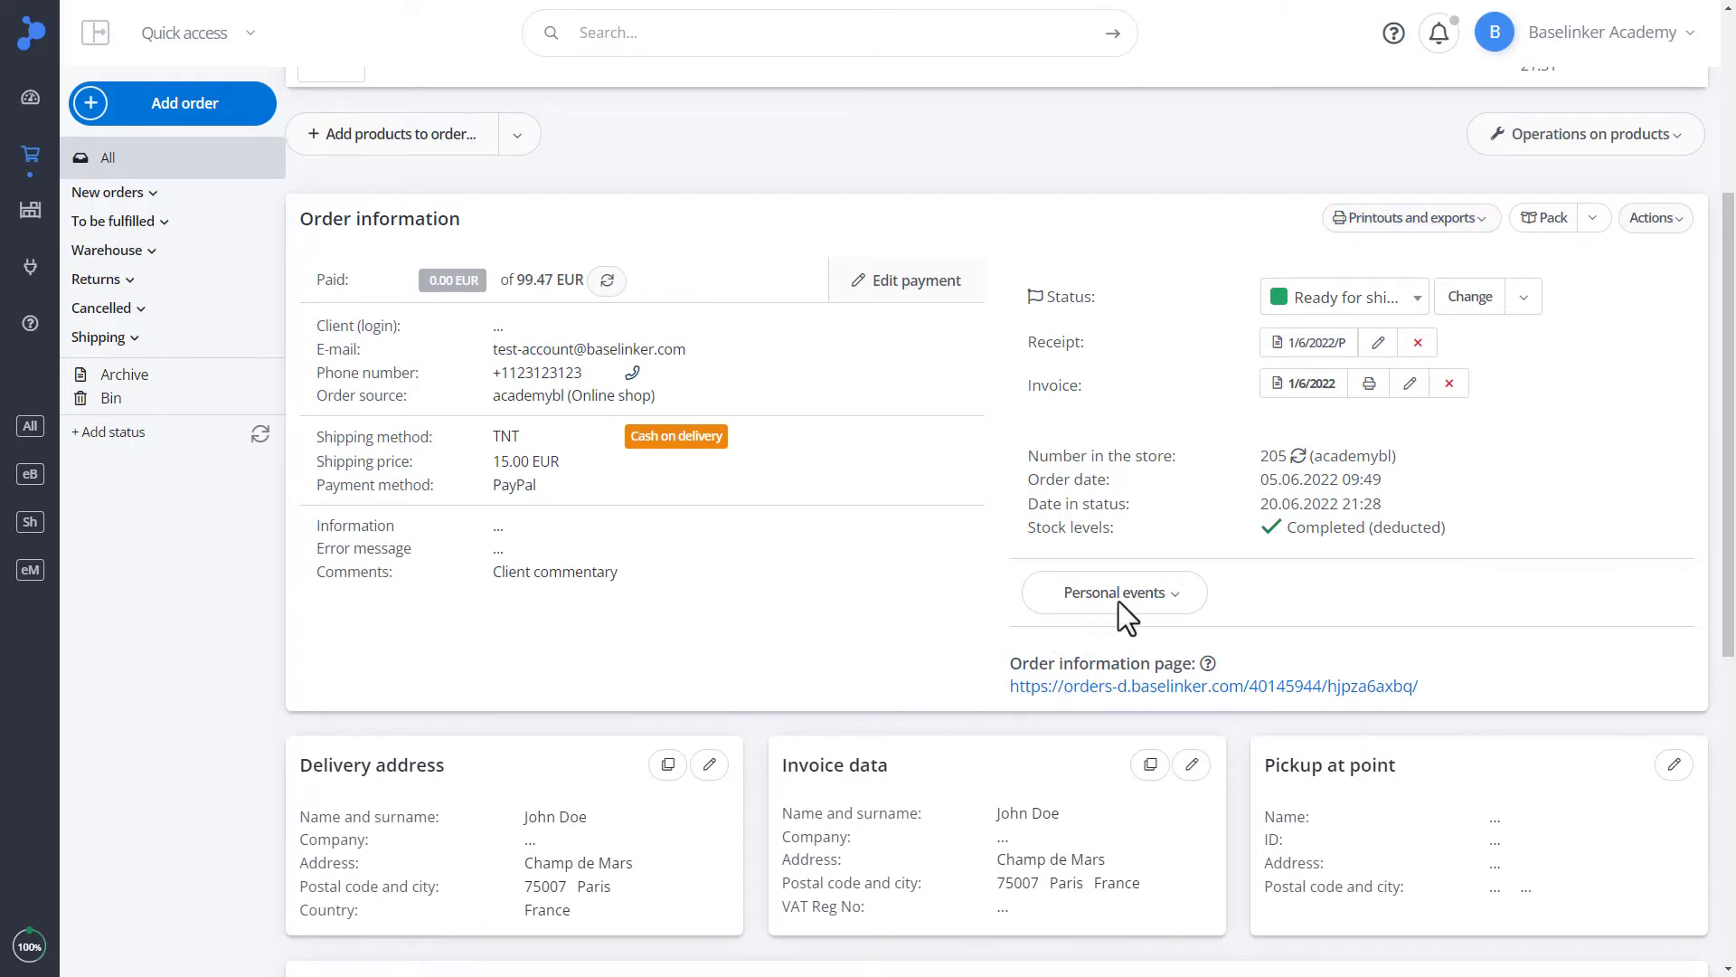
- Preview the status list and the alternative status-change options without changing anything
left_click(1417, 298)
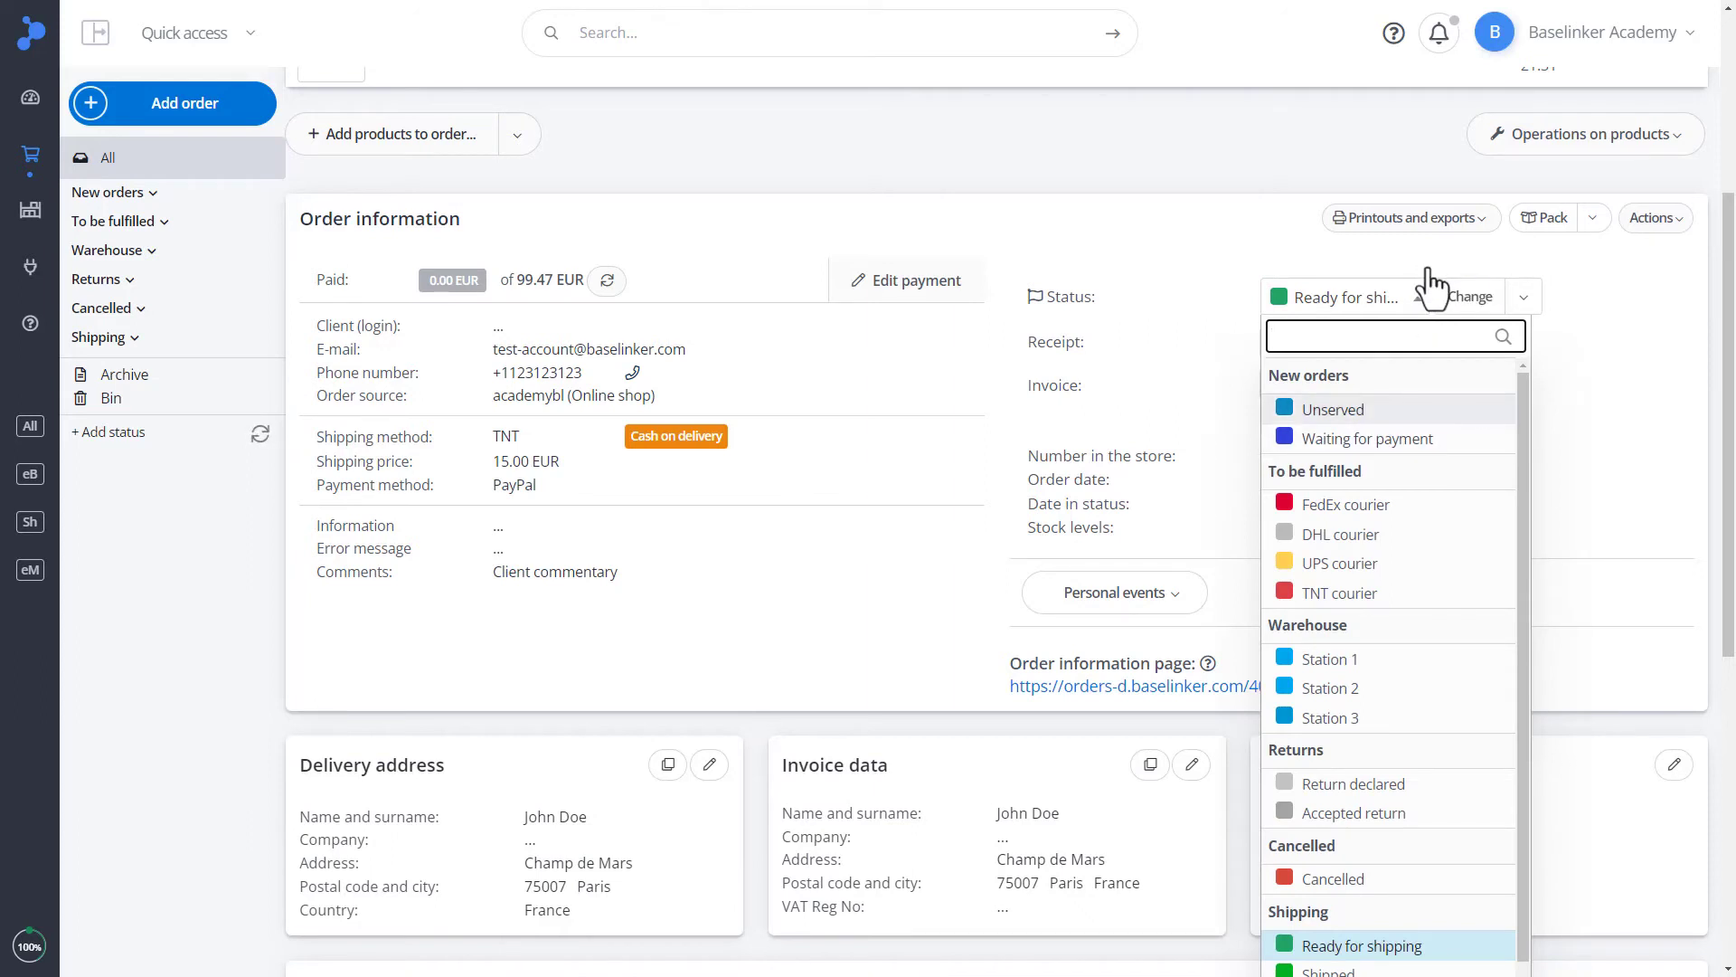
left_click(1429, 286)
left_click(1520, 308)
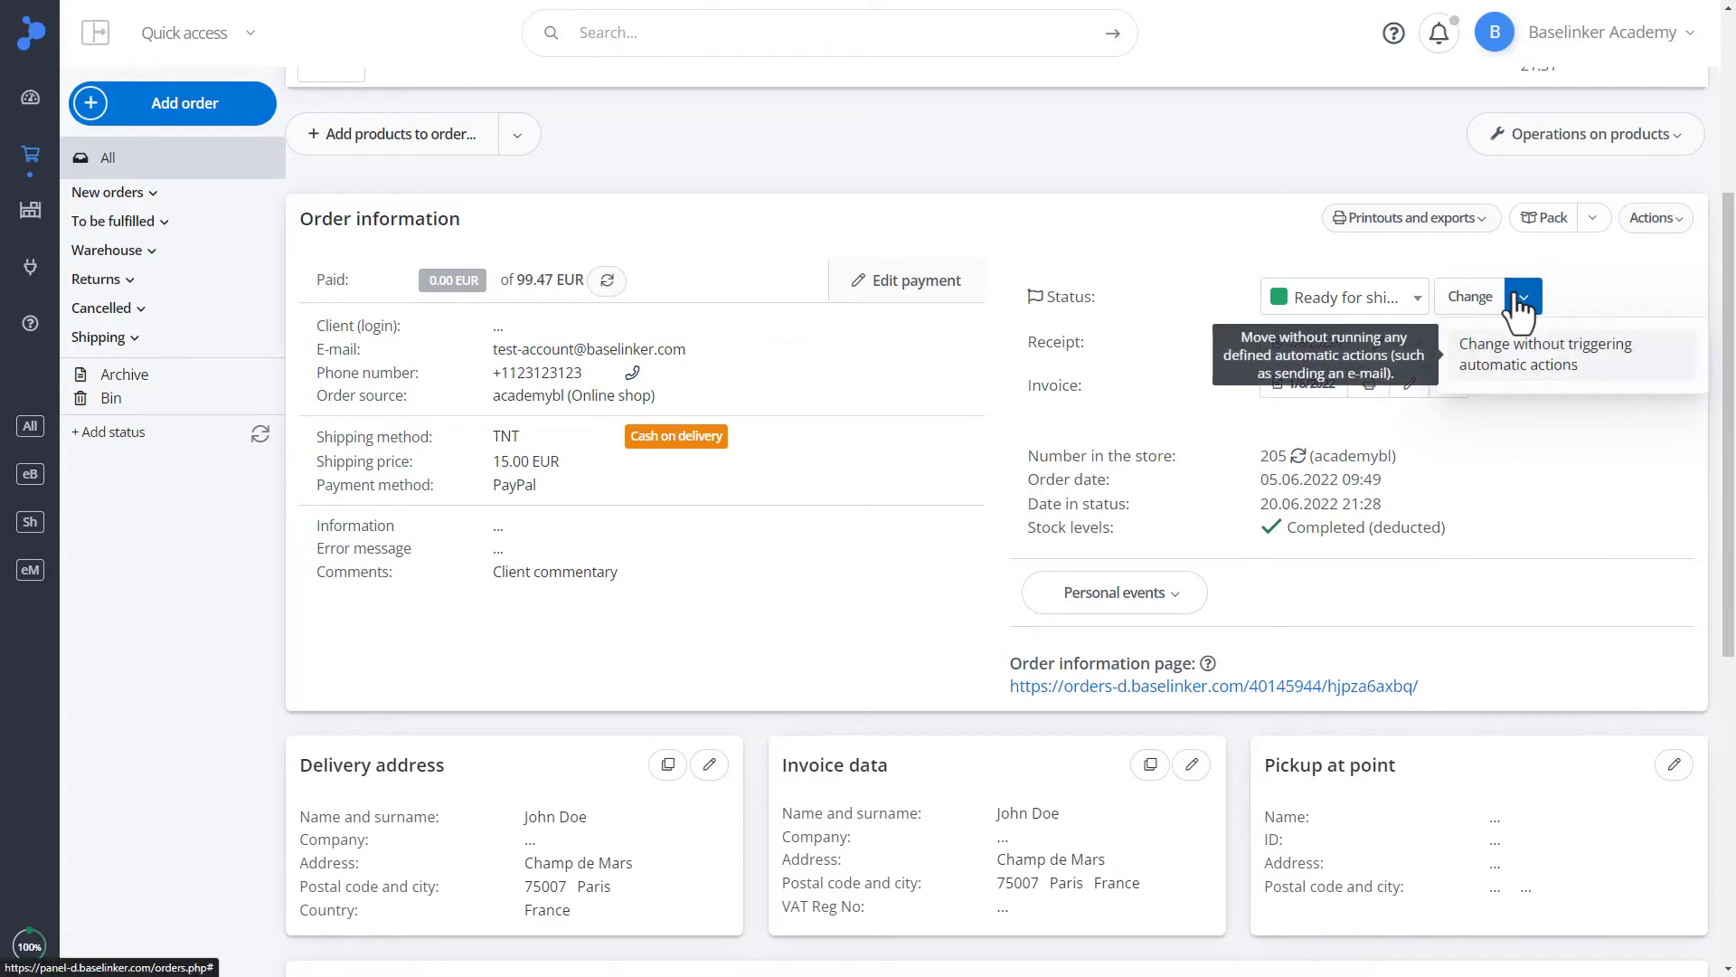
left_click(1522, 308)
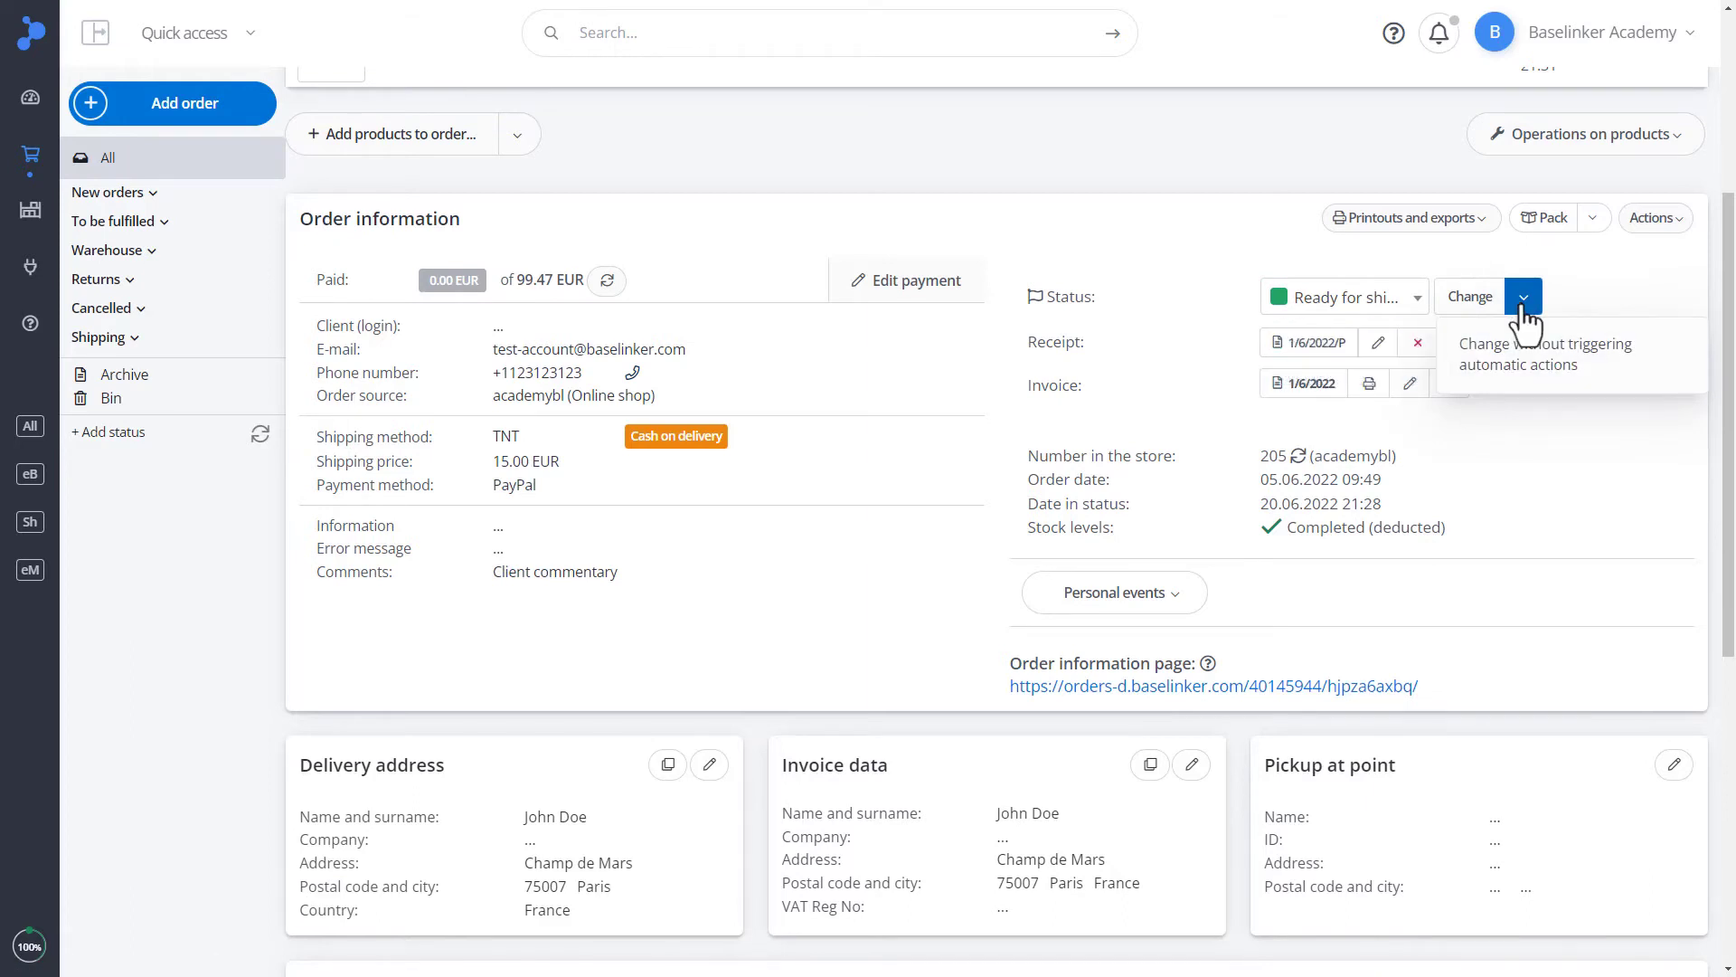
- Pick Shipped and apply it with 'Change without triggering automatic actions'
left_click(1420, 300)
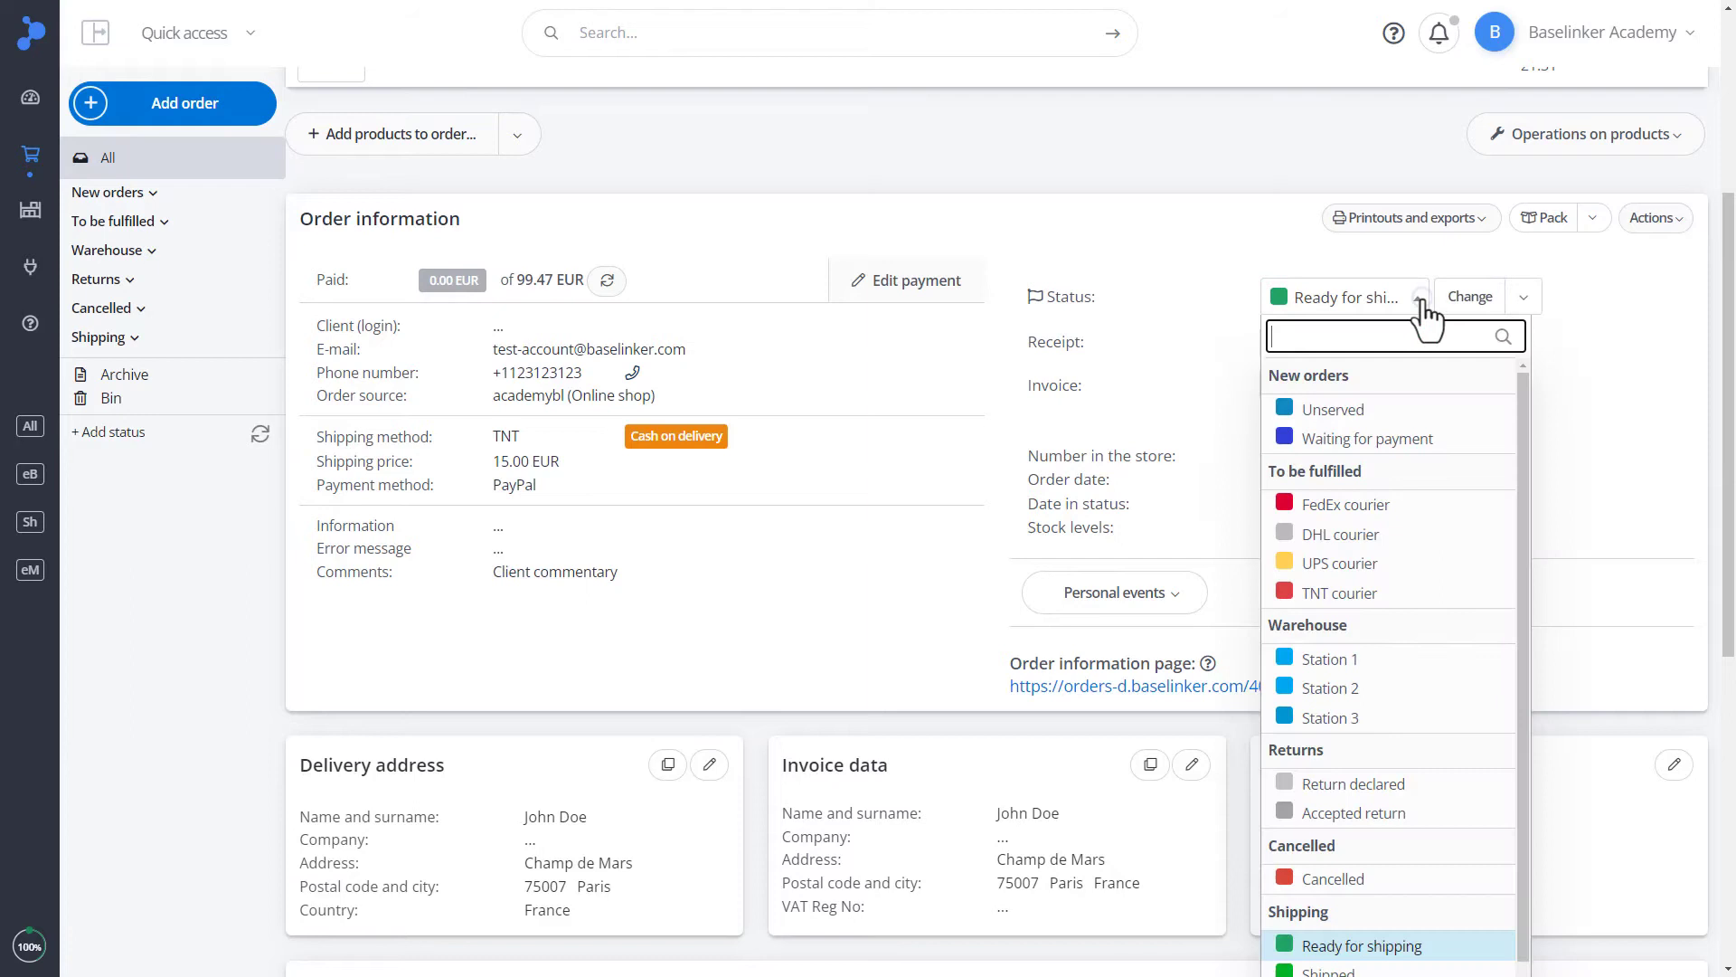
scroll(1428, 316, "down", 2)
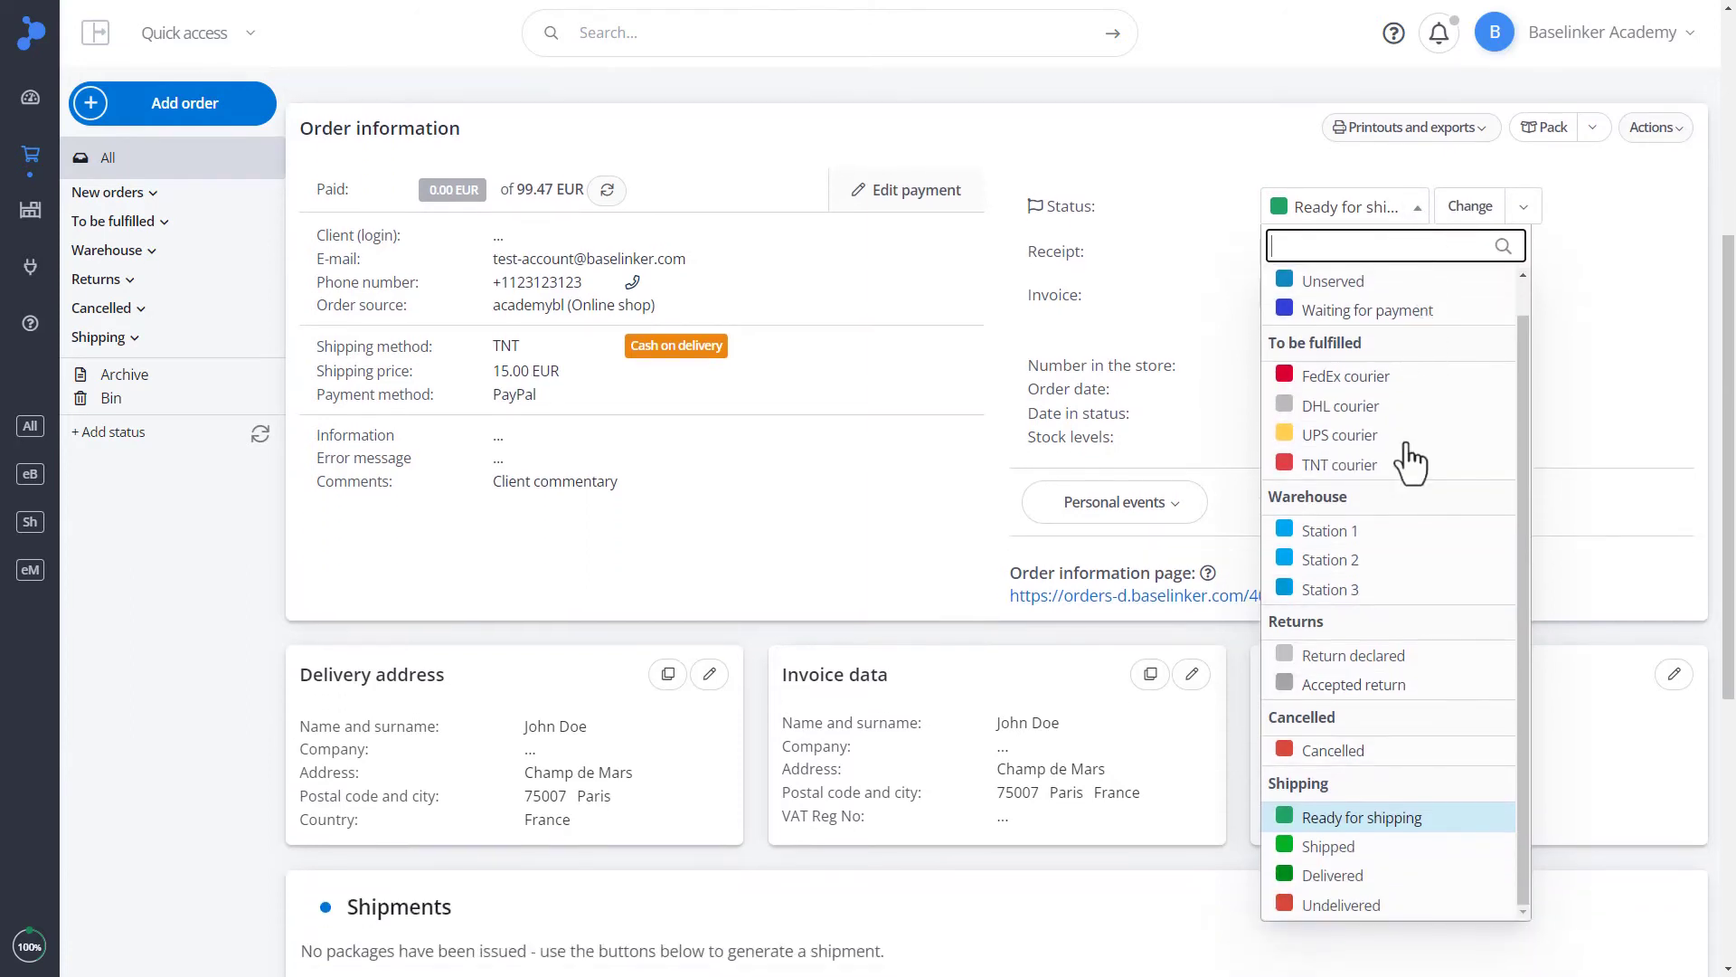
left_click(1363, 844)
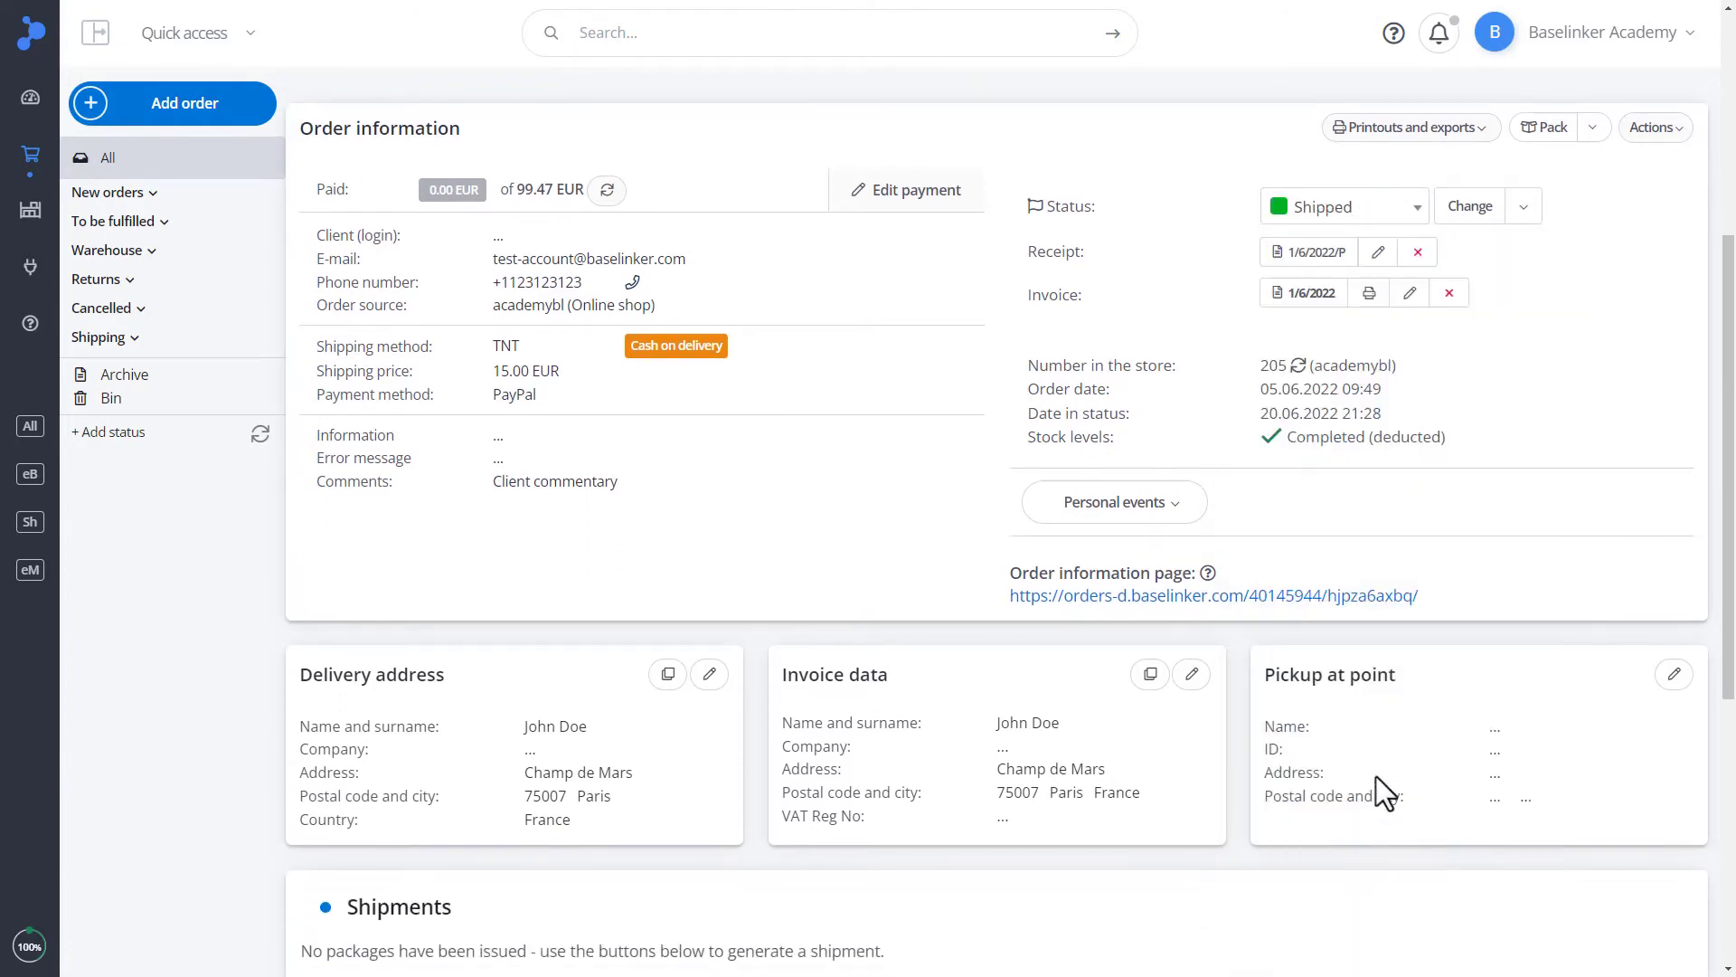
left_click(1519, 223)
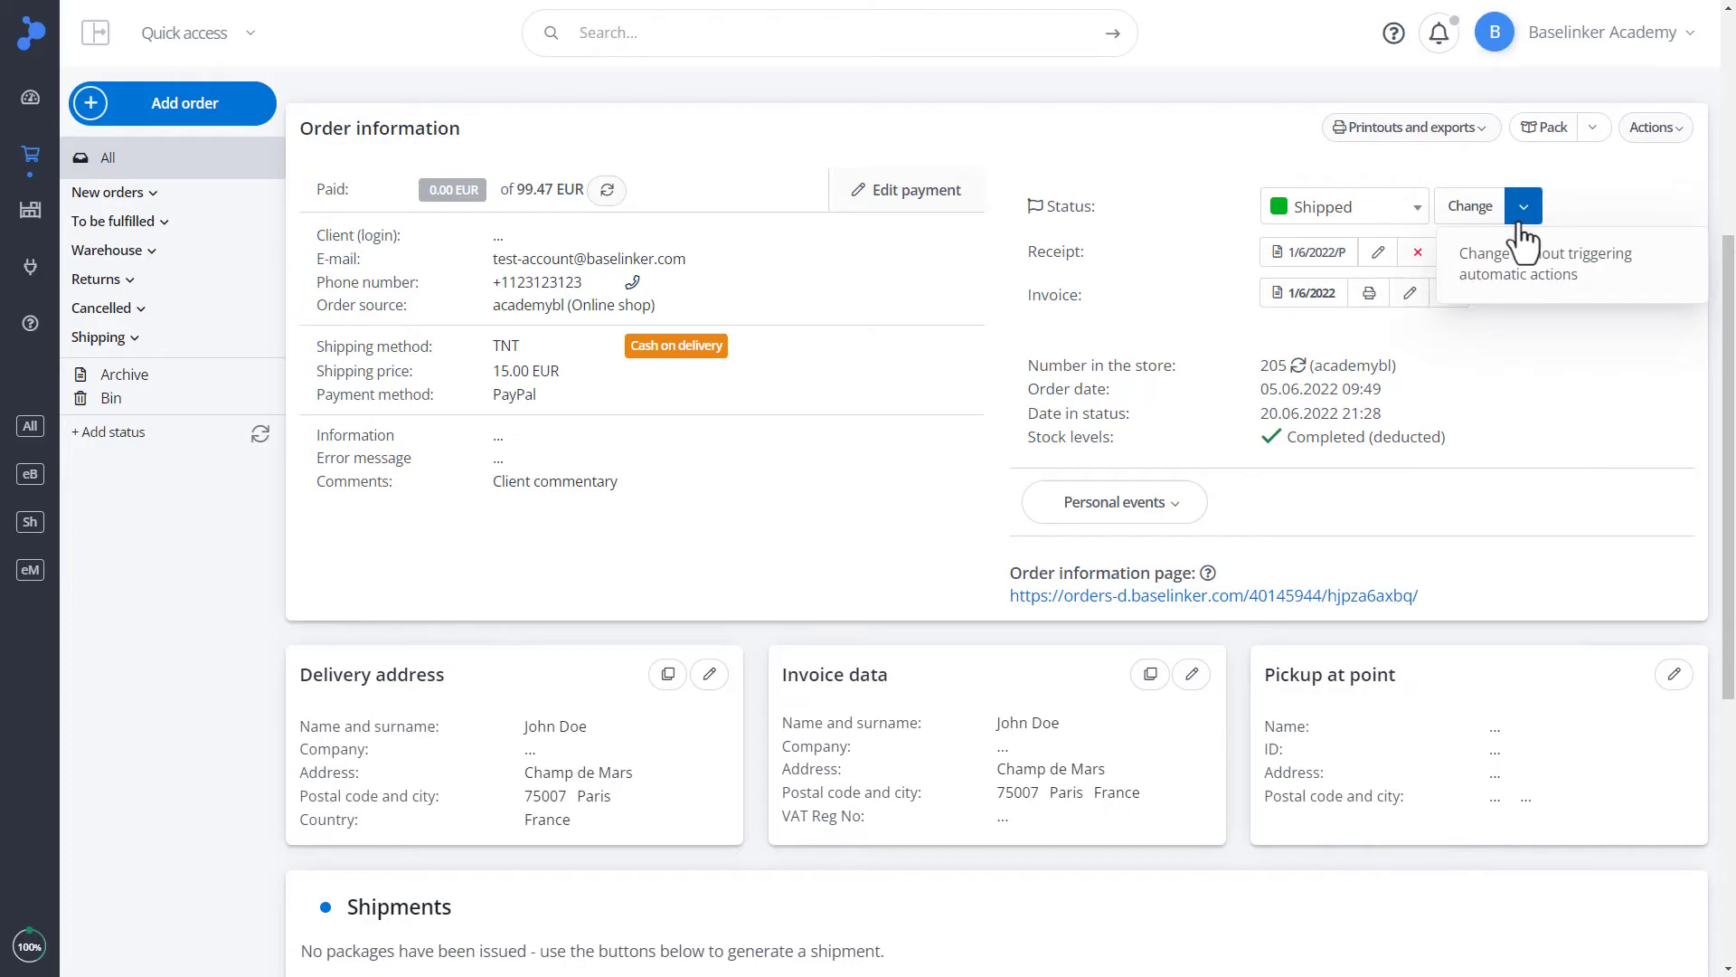
left_click(1521, 274)
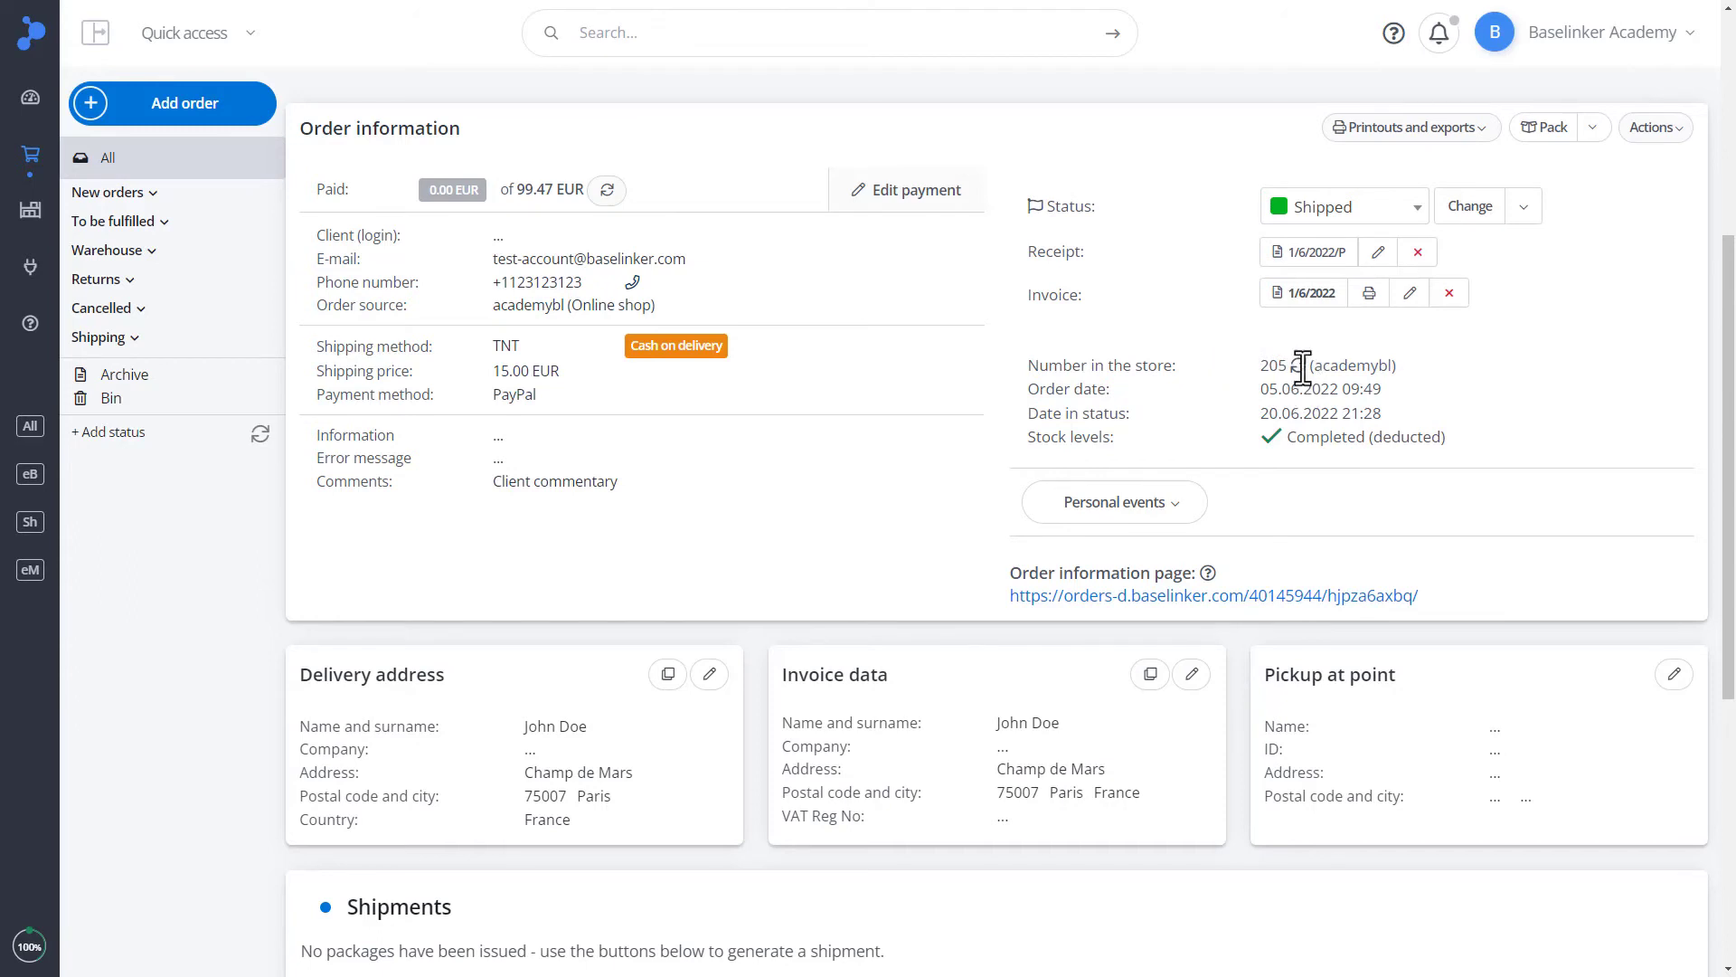
left_click(1176, 512)
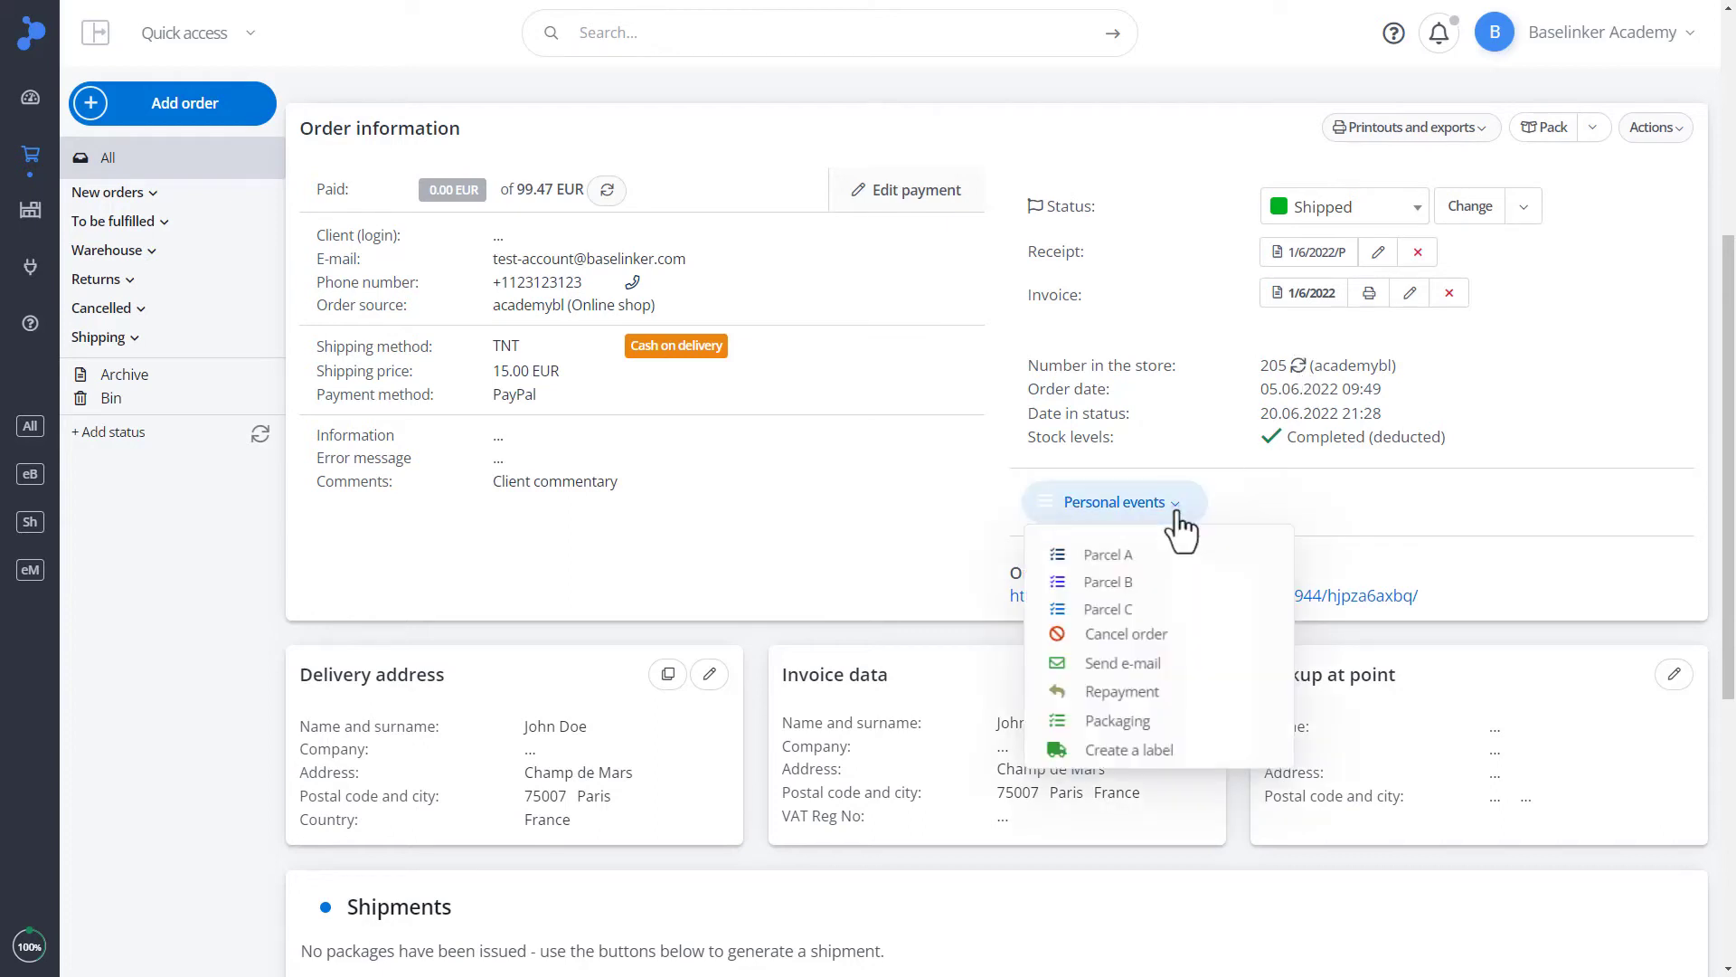
left_click(1176, 513)
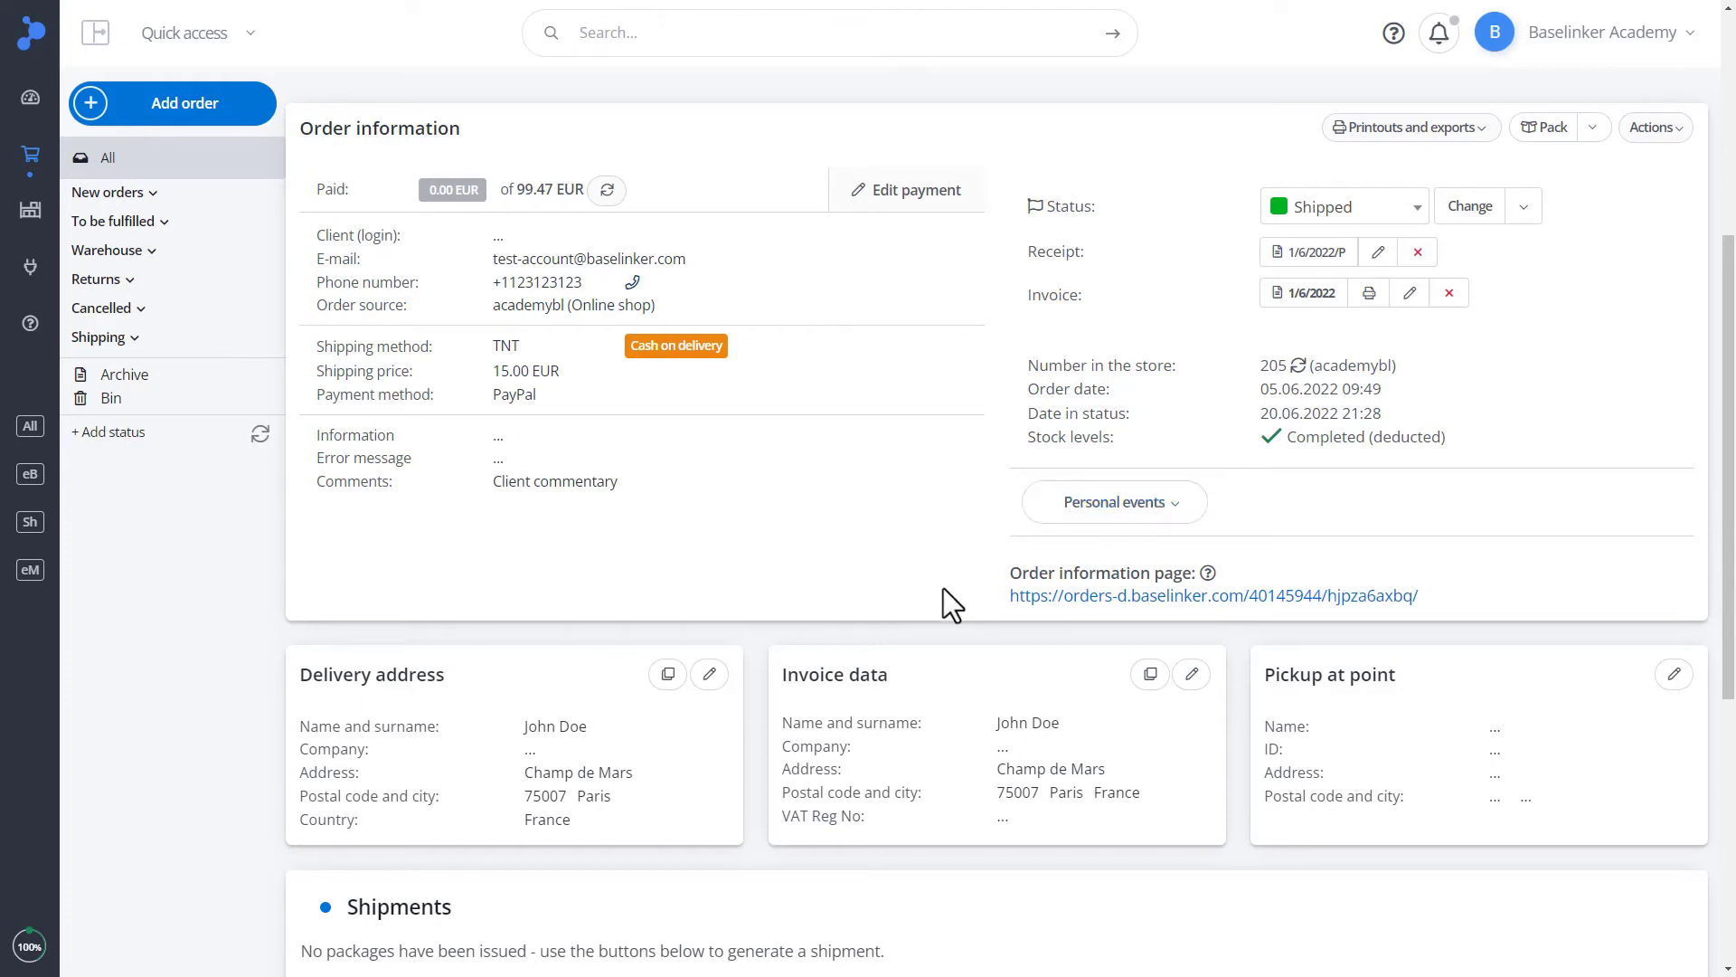
left_click(1025, 597)
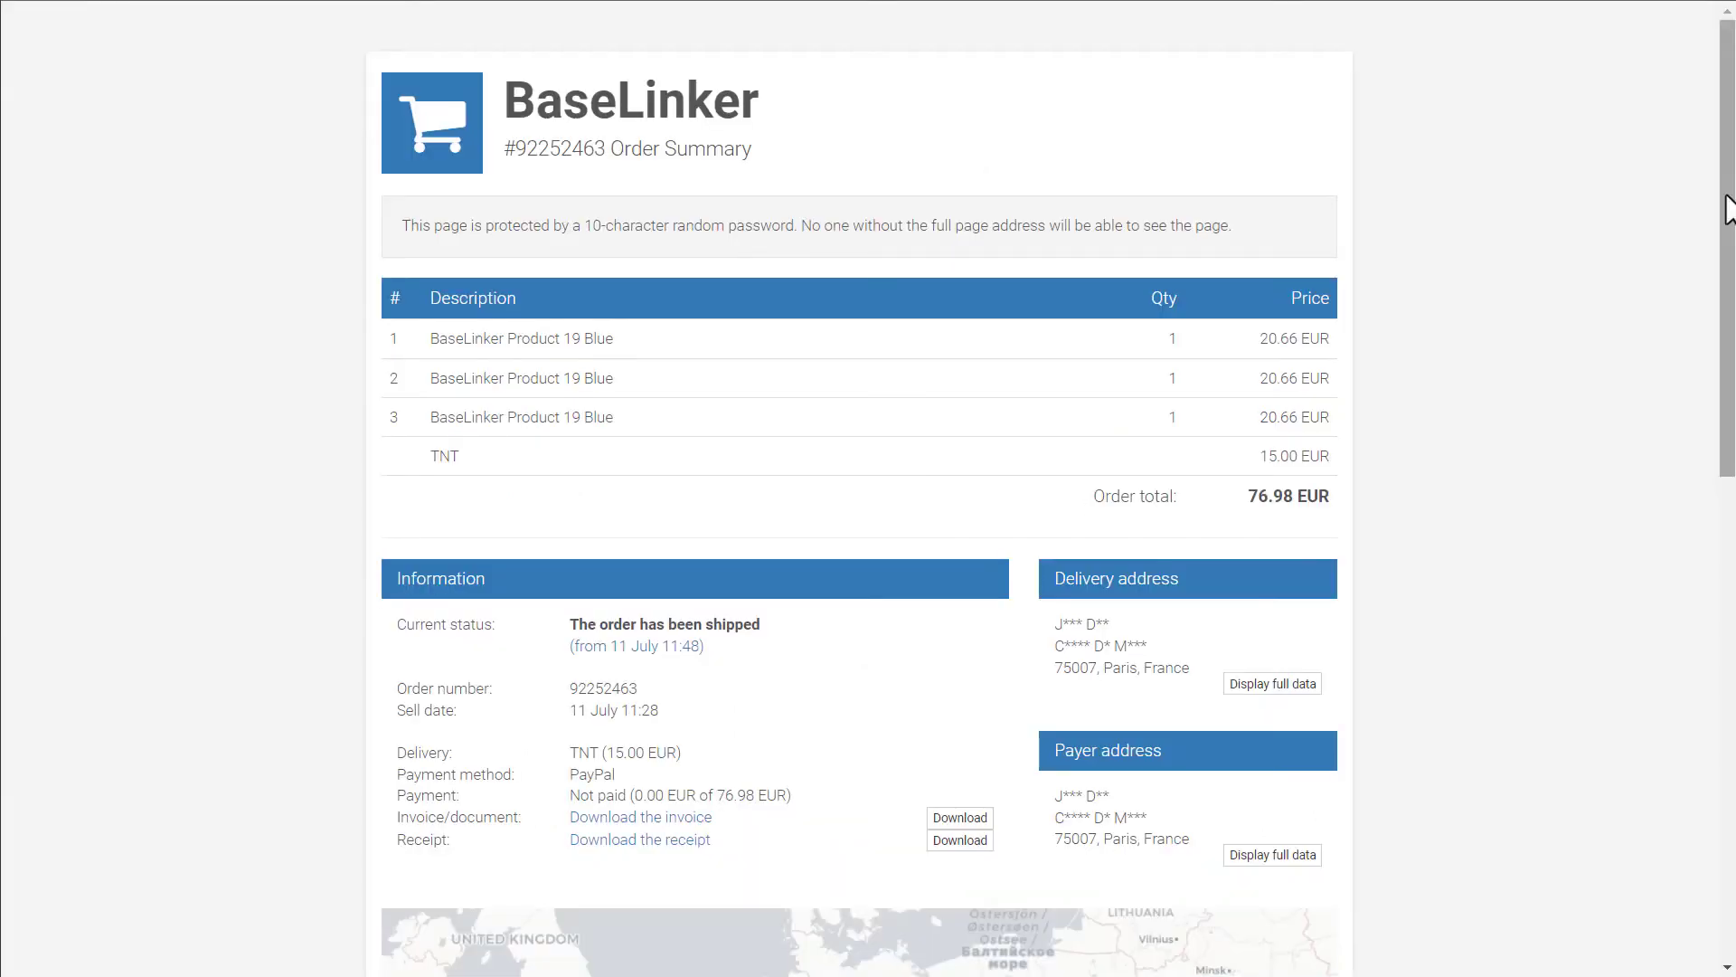
left_click_drag(1729, 216, 1729, 708)
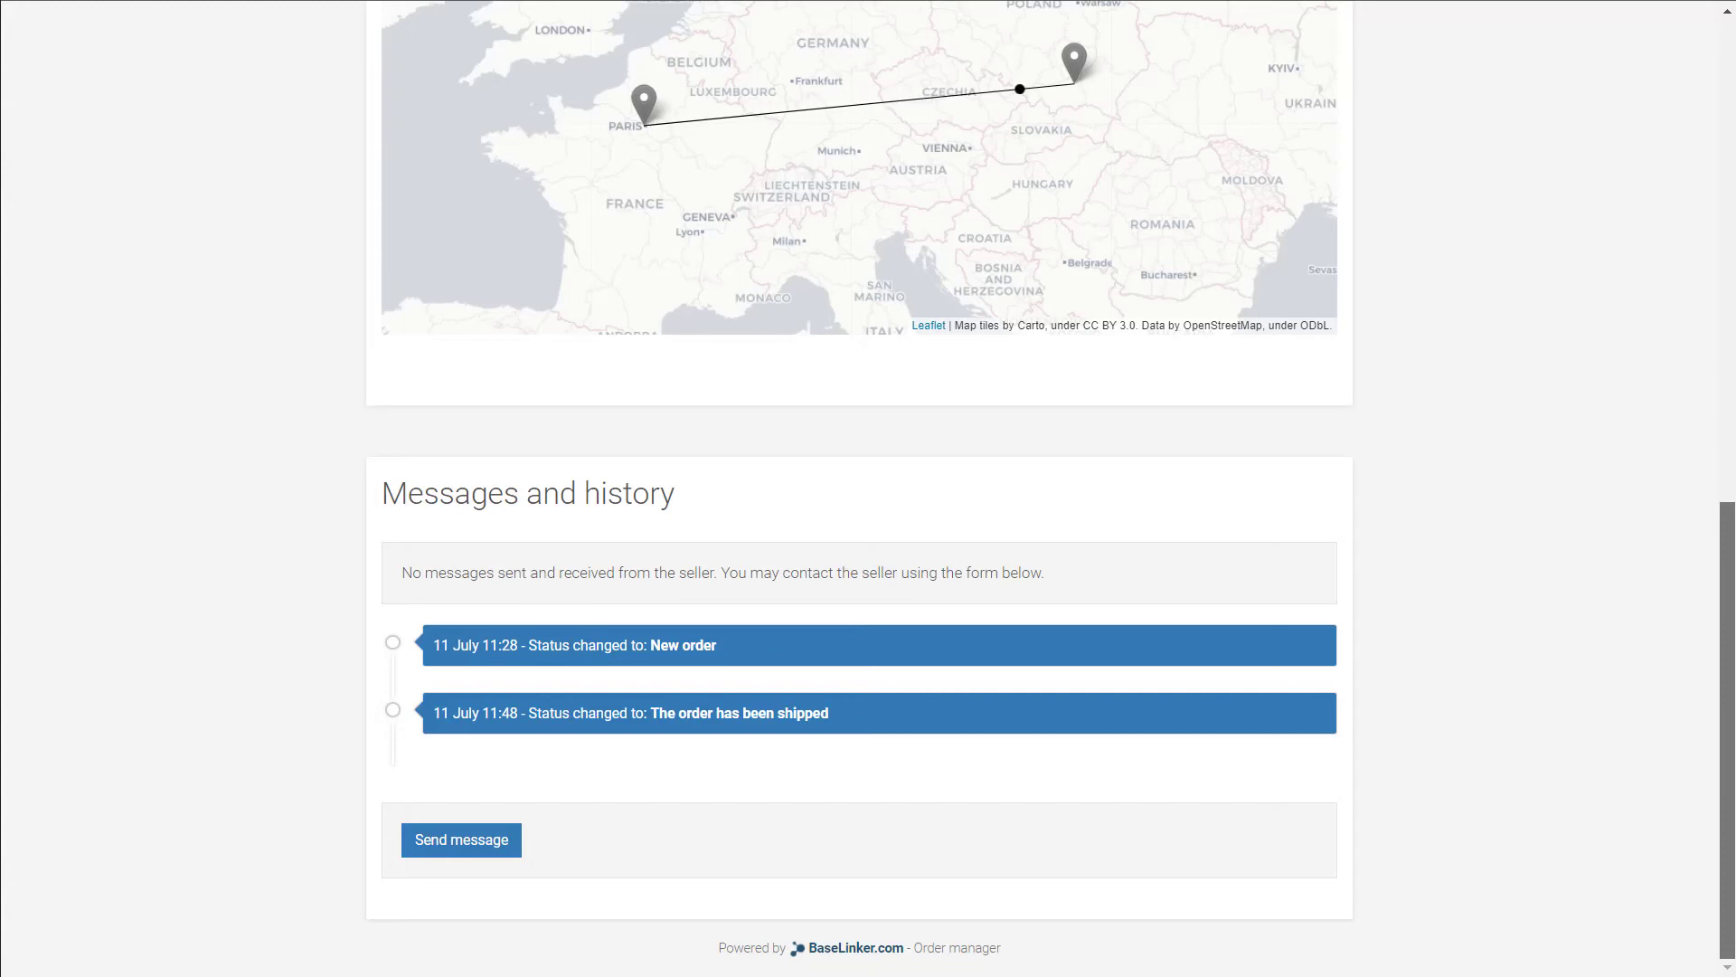
scroll(859, 489, "up", 3)
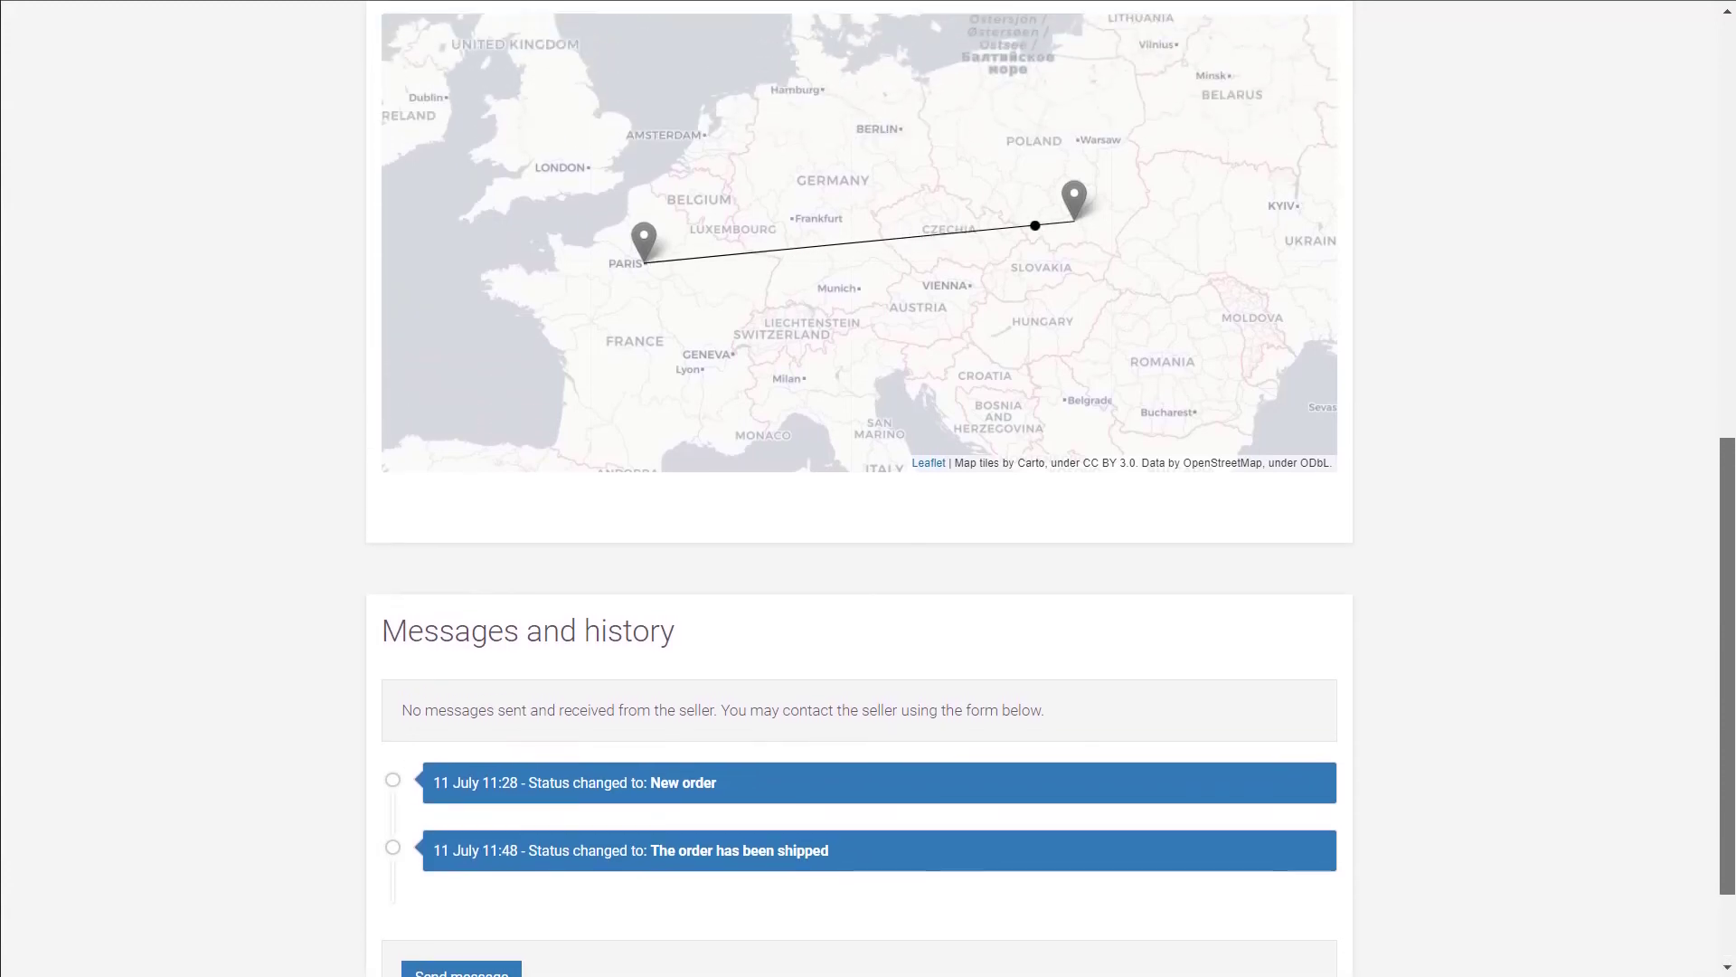
scroll(859, 488, "up", 4)
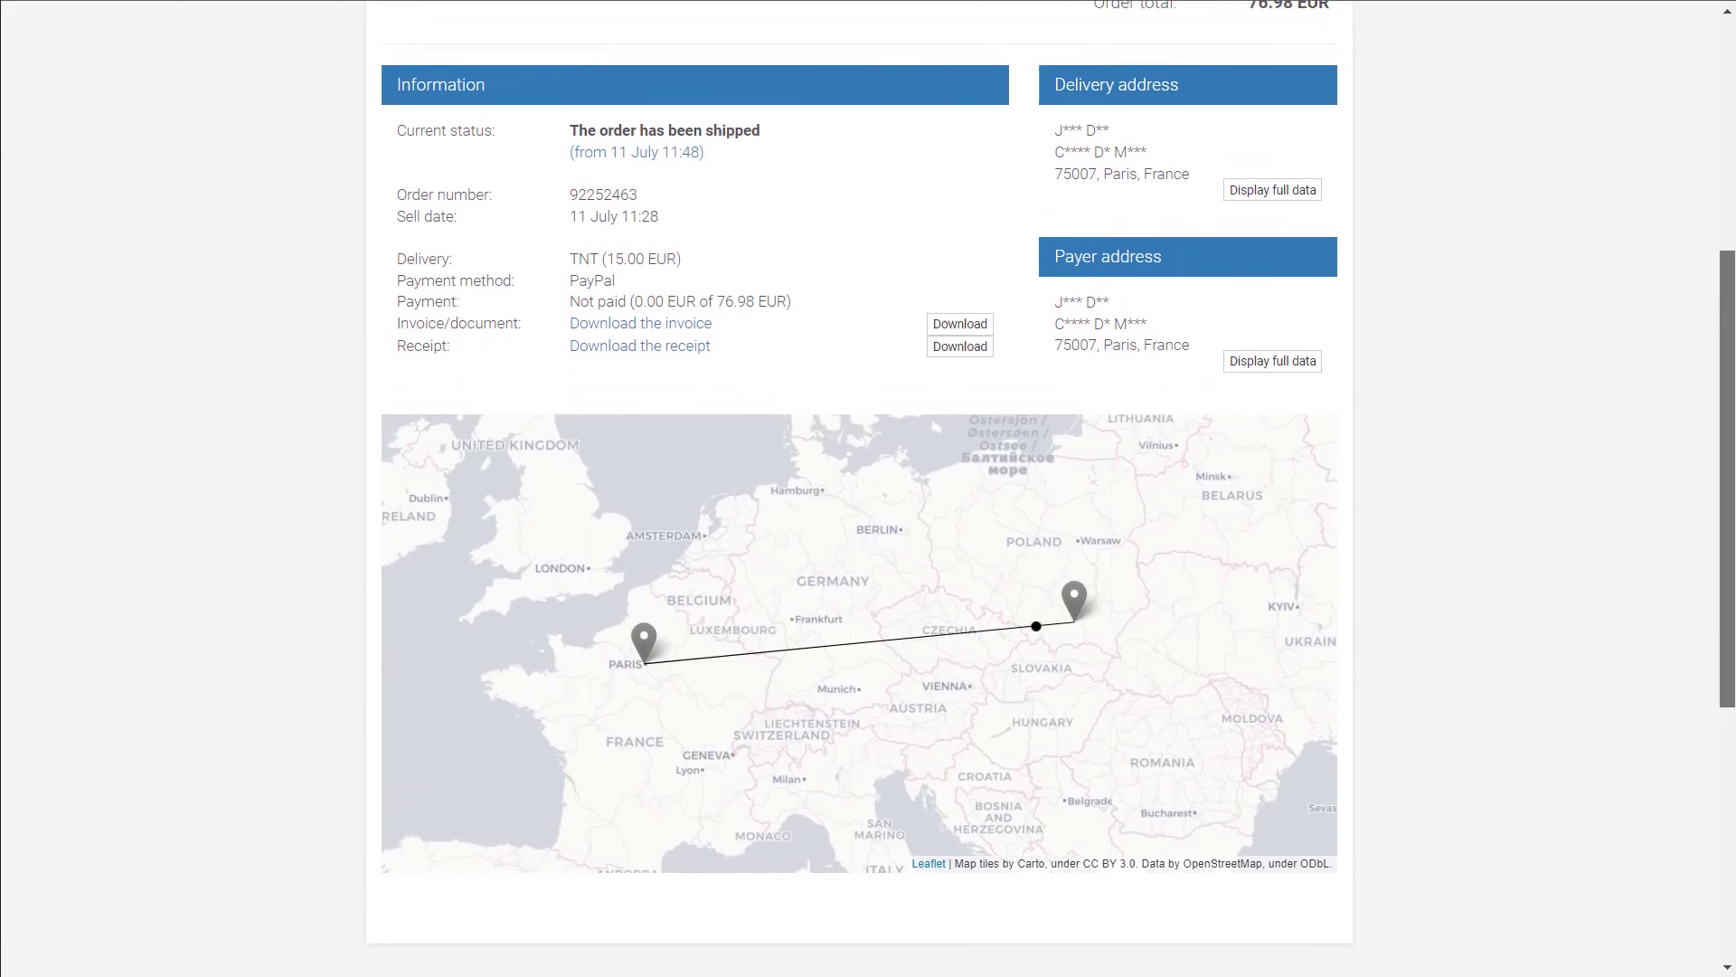
scroll(859, 489, "up", 4)
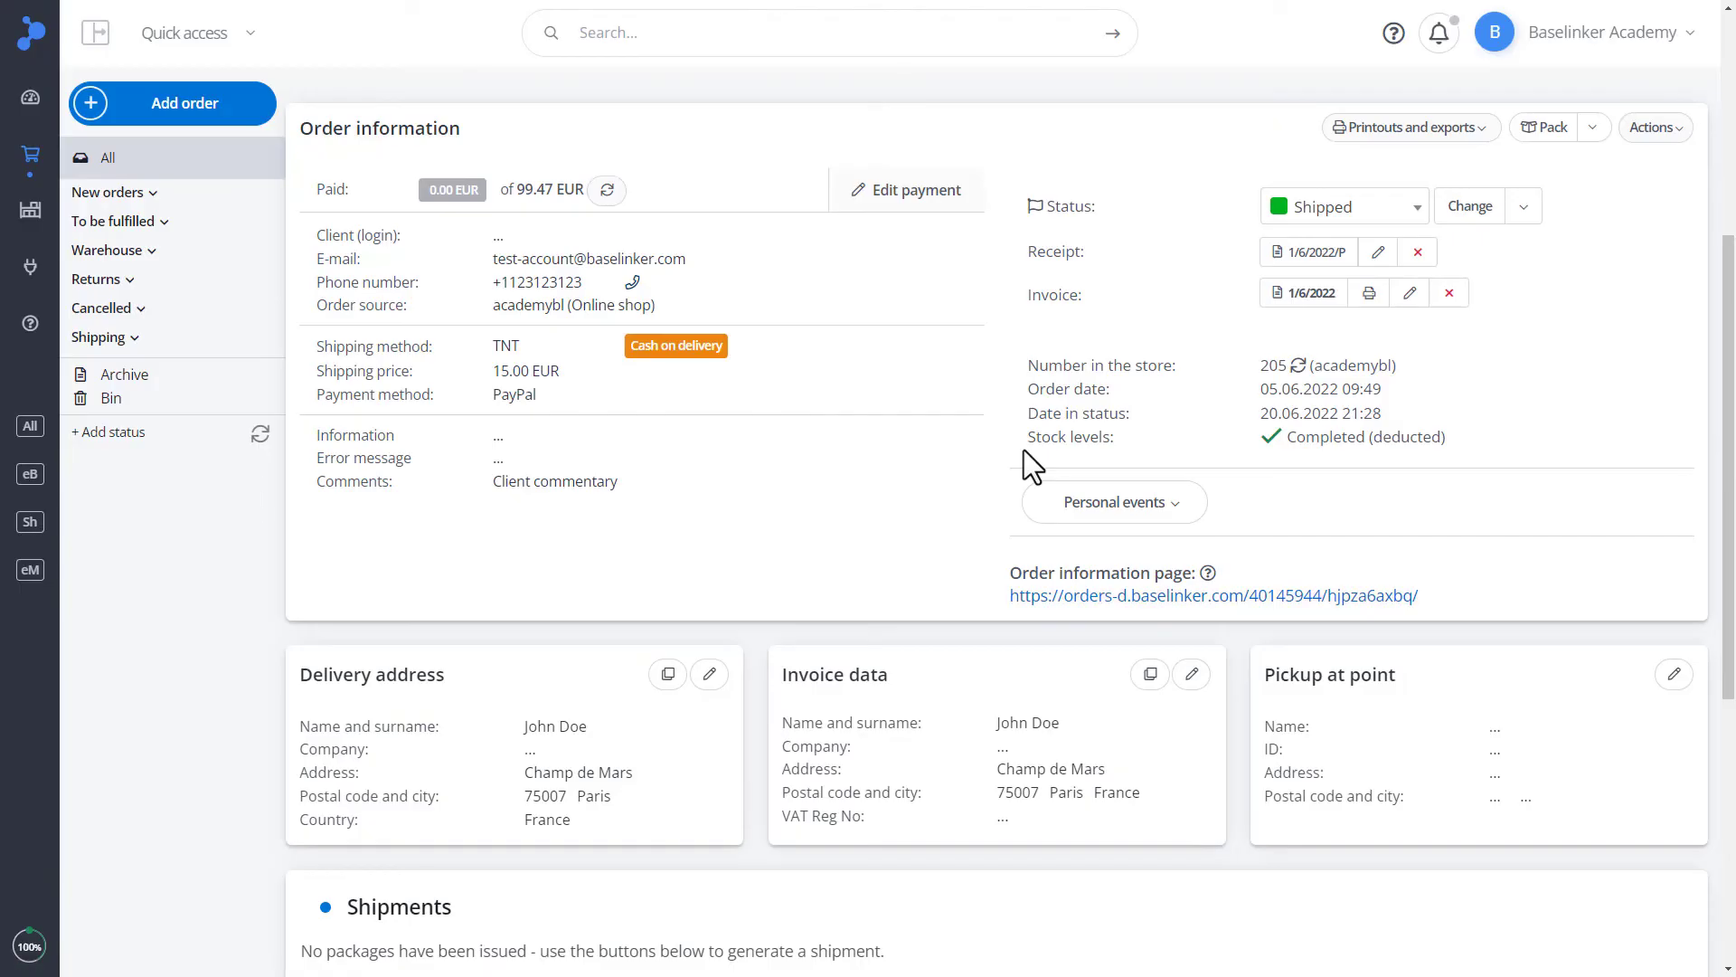
- Append '1' to the invoice street to make Champ de Mars 1, then copy and save it as the delivery address
scroll(634, 661, "down", 1)
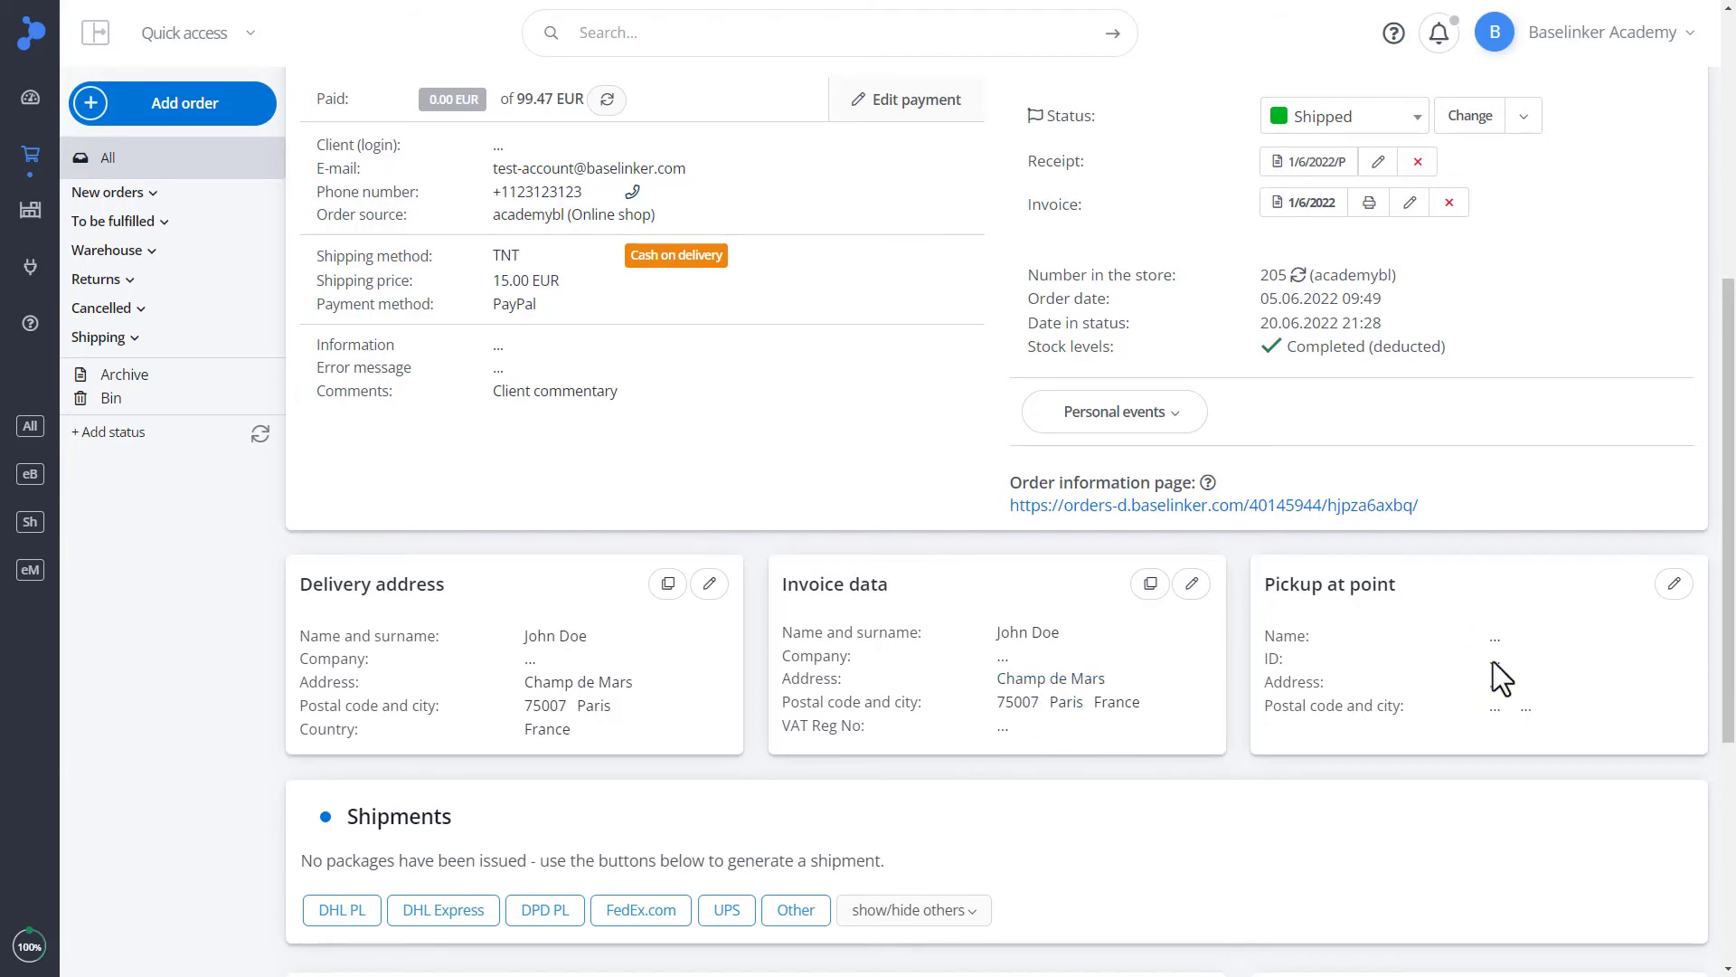
left_click(1183, 590)
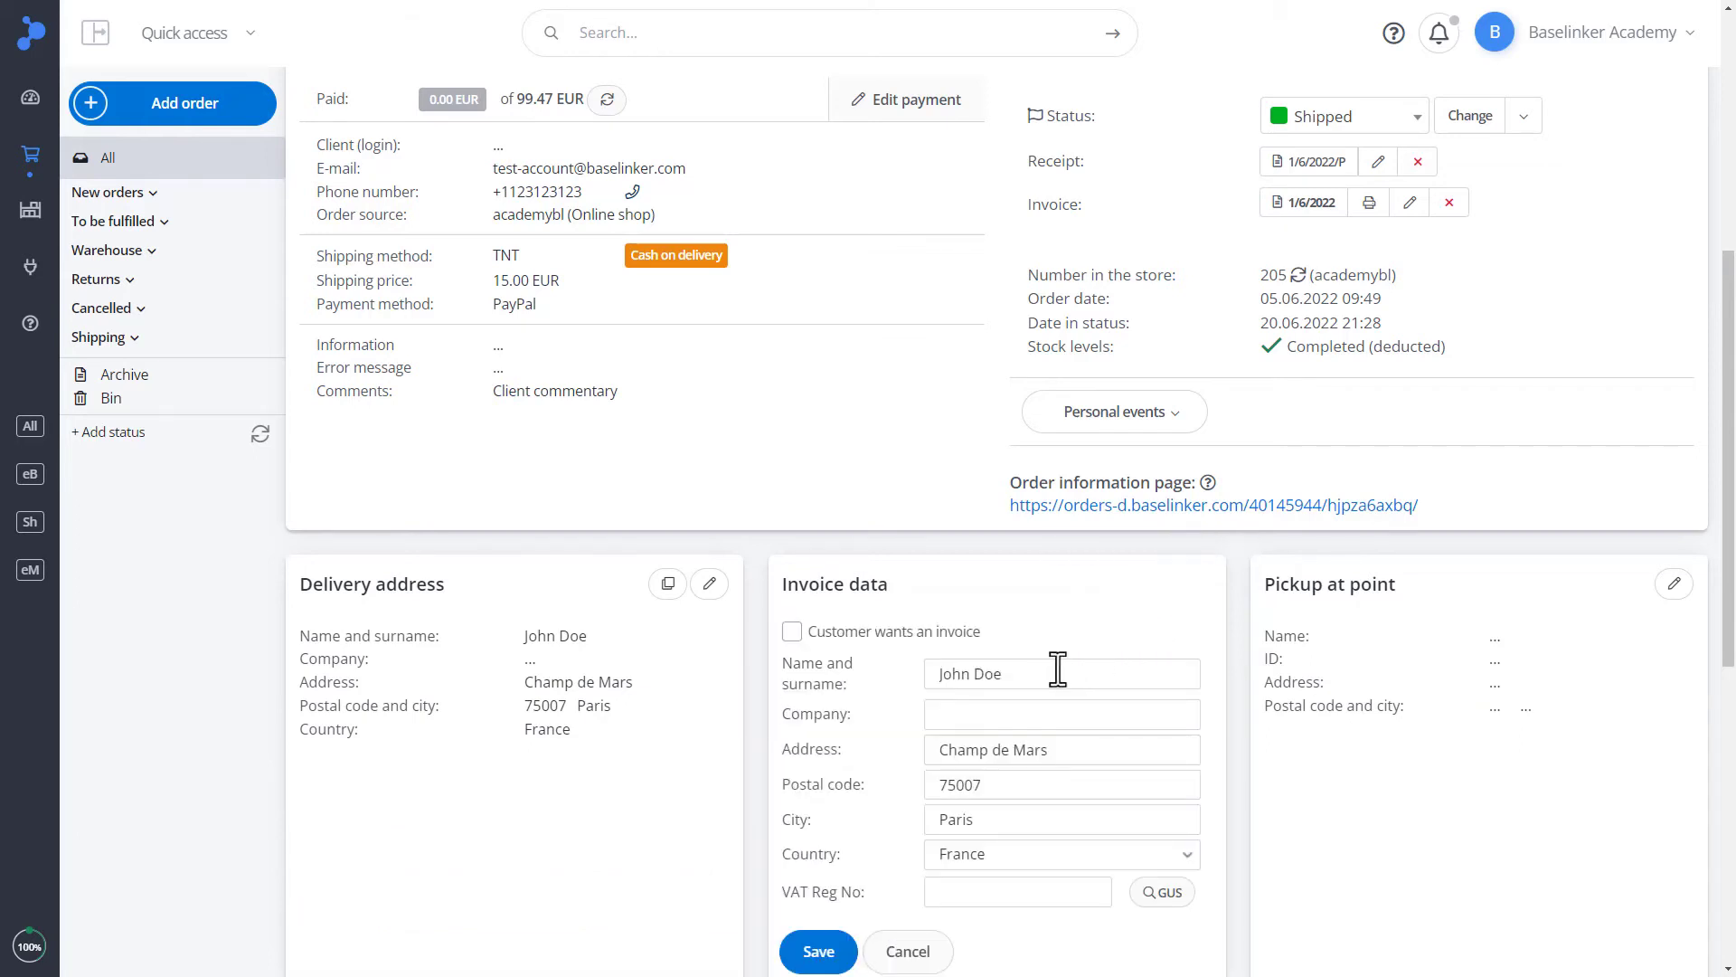
left_click(1057, 784)
left_click(1098, 751)
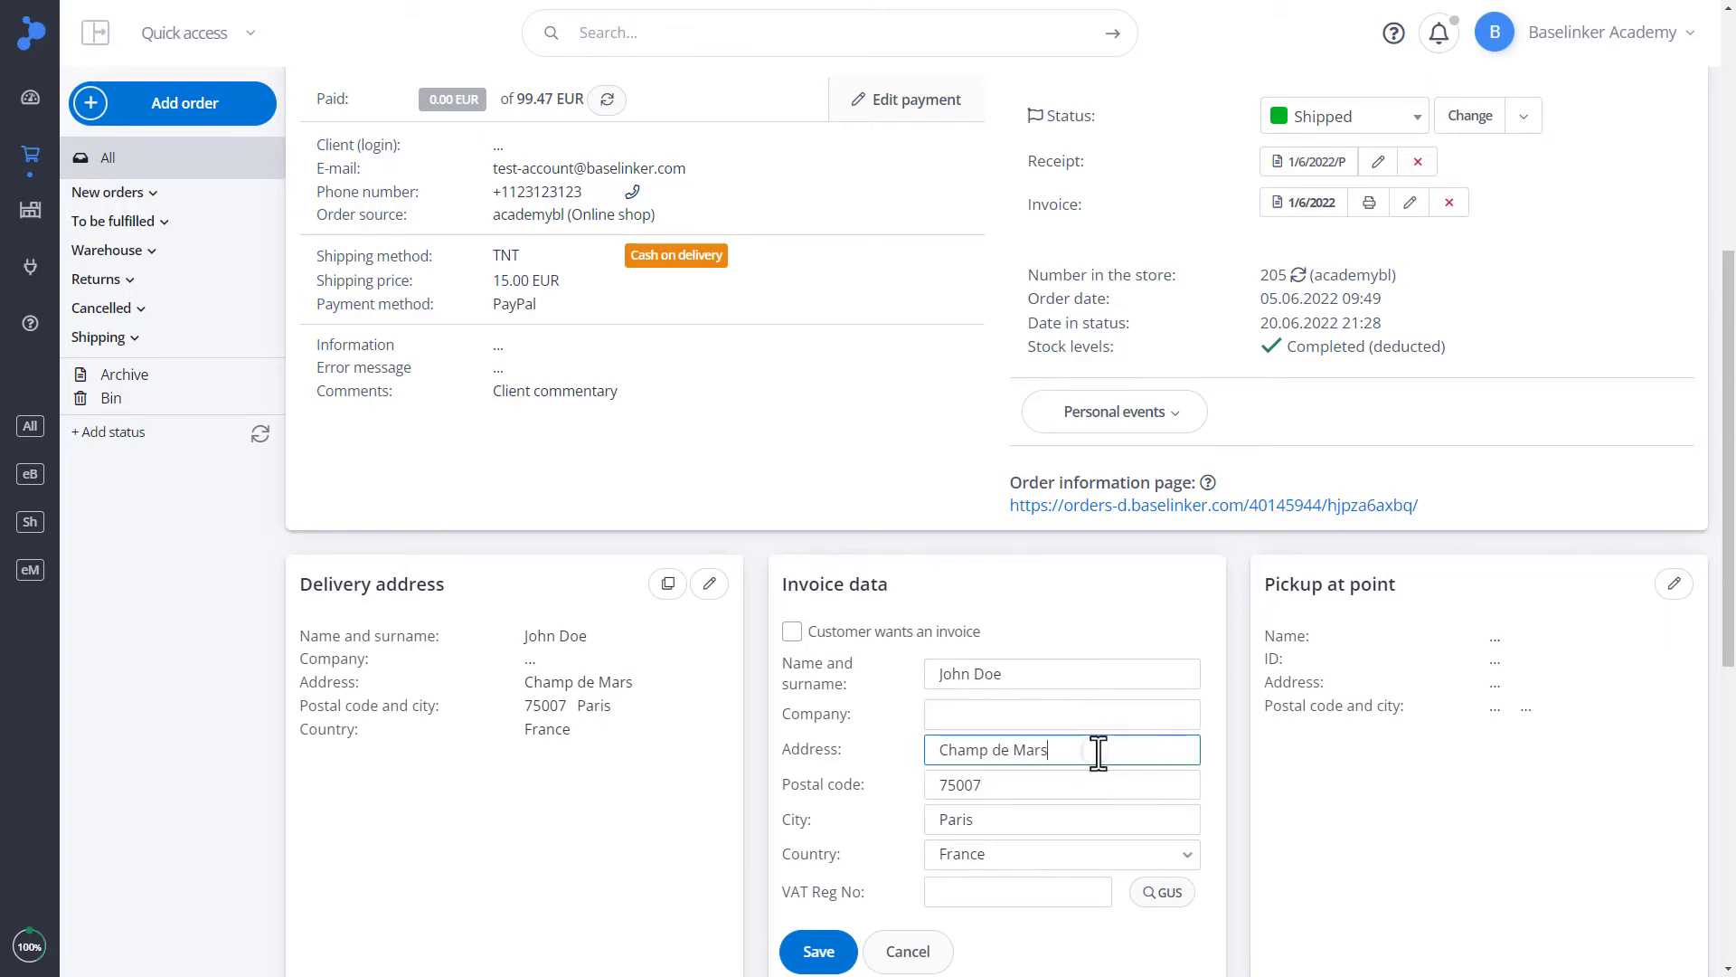
type("1")
left_click(805, 950)
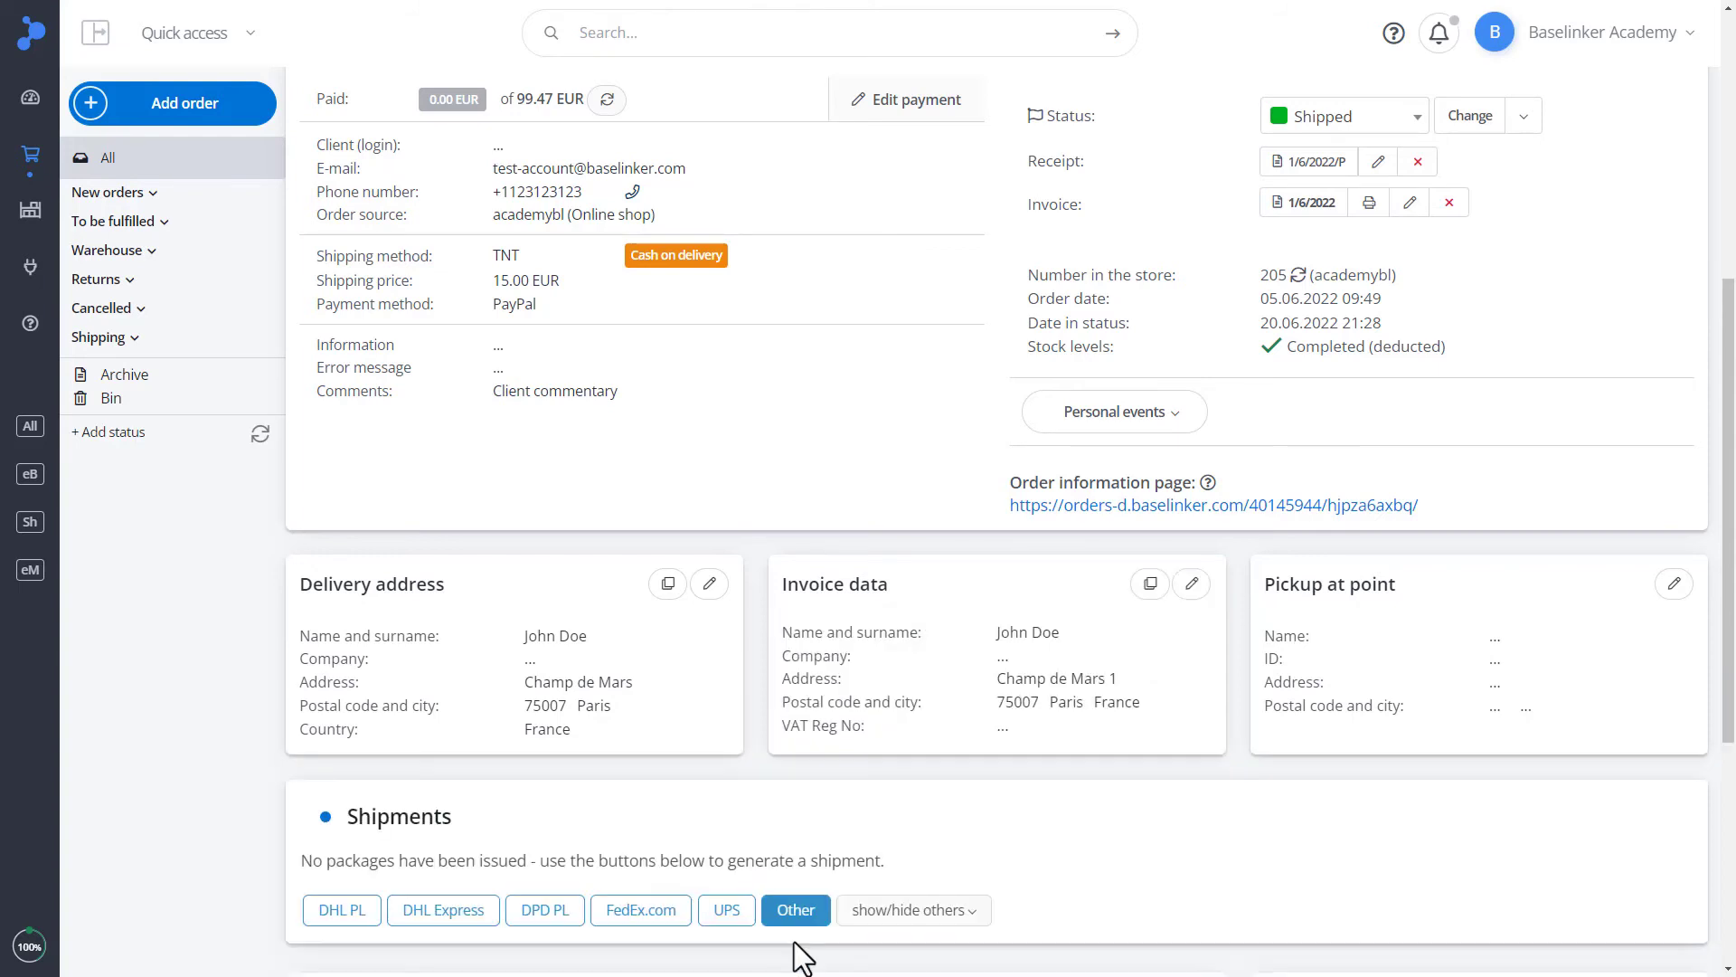
left_click(1147, 593)
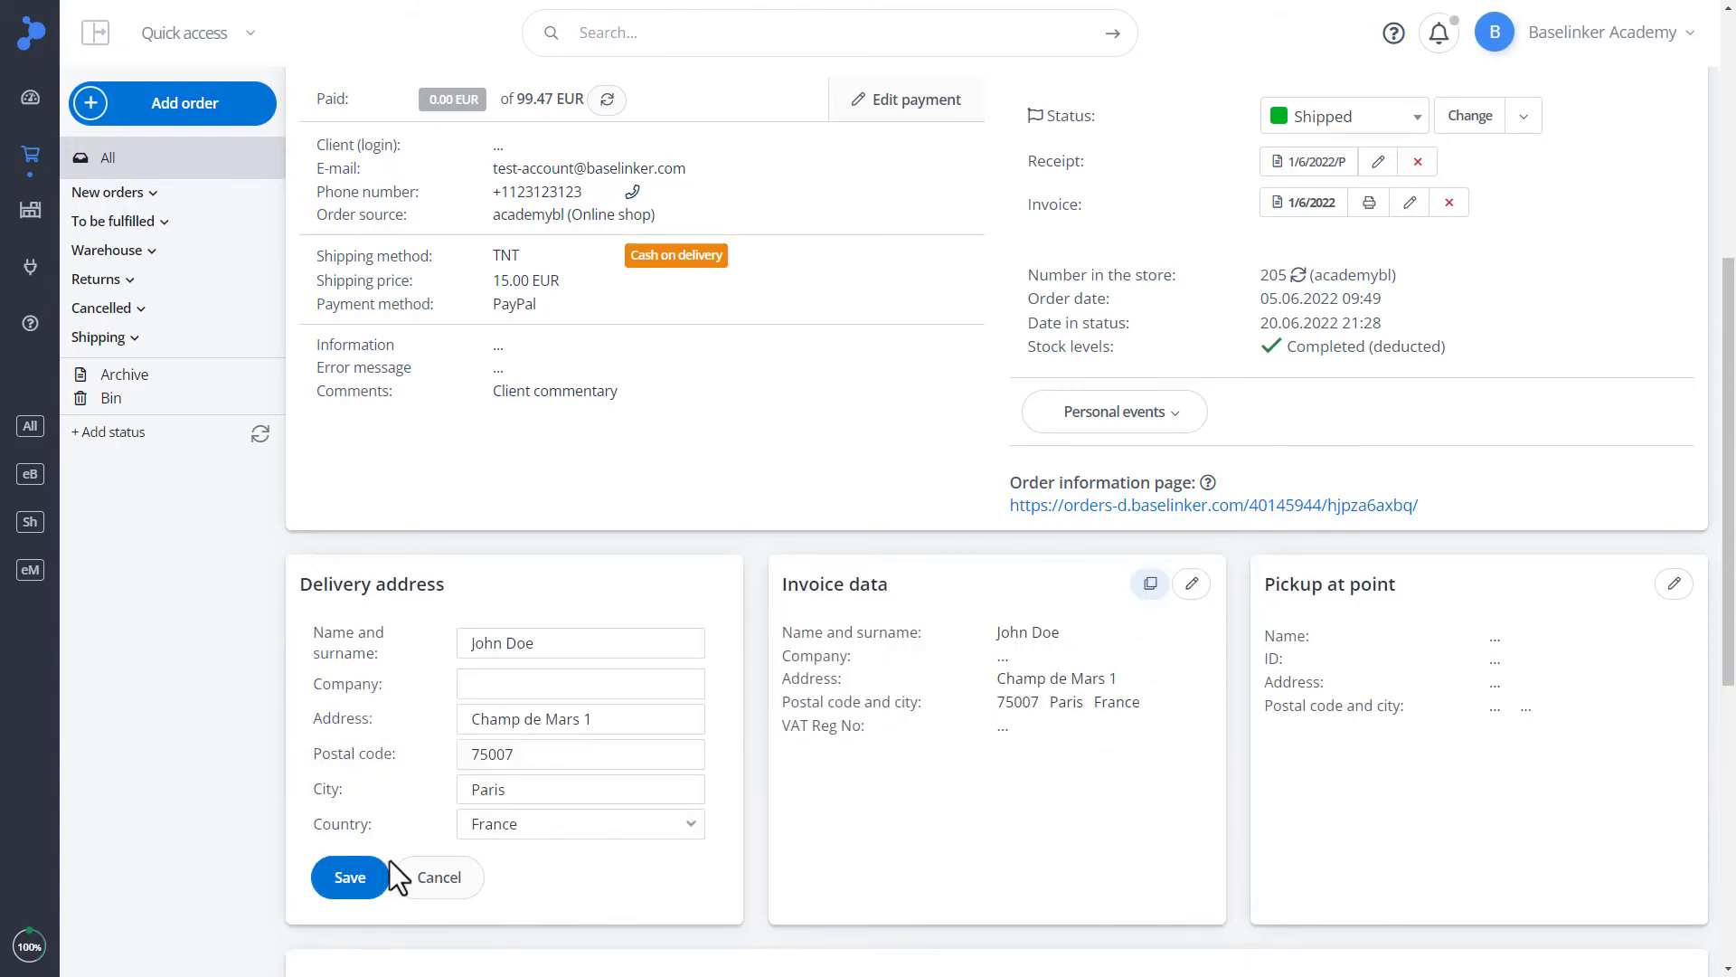
left_click(355, 878)
- Open the DPD PL shipment form in the Shipments section, prefilled with 99.47 EUR cash on delivery
scroll(648, 750, "down", 1)
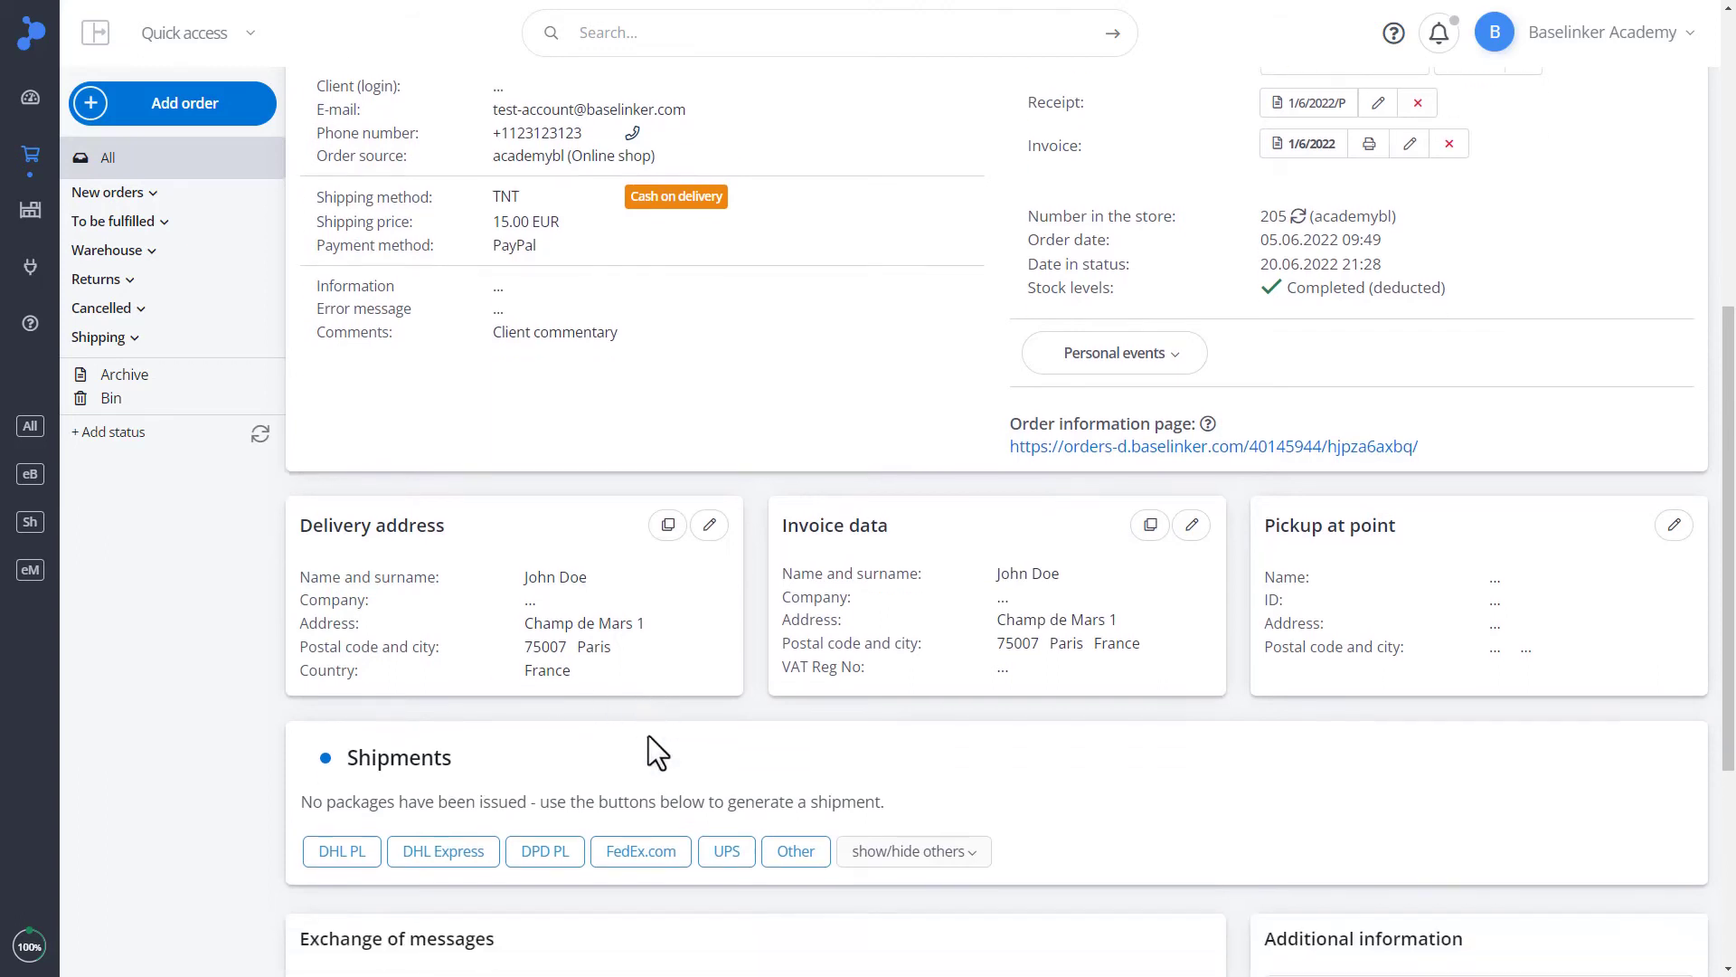
scroll(651, 746, "down", 2)
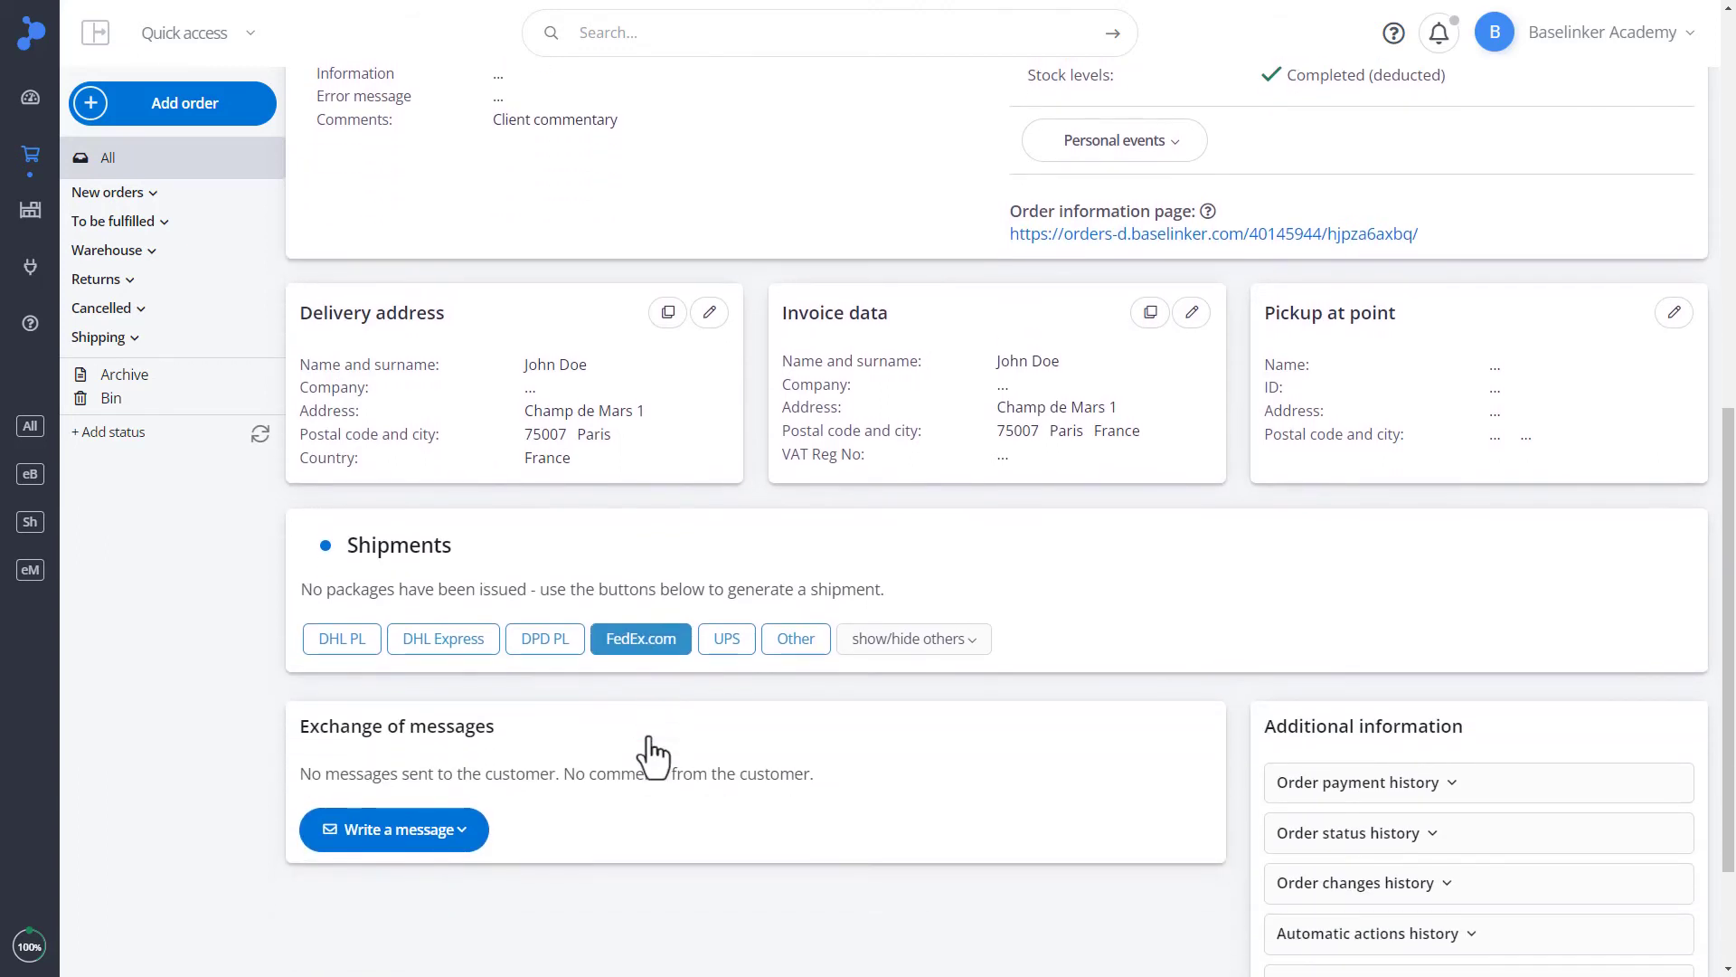
scroll(652, 756, "down", 1)
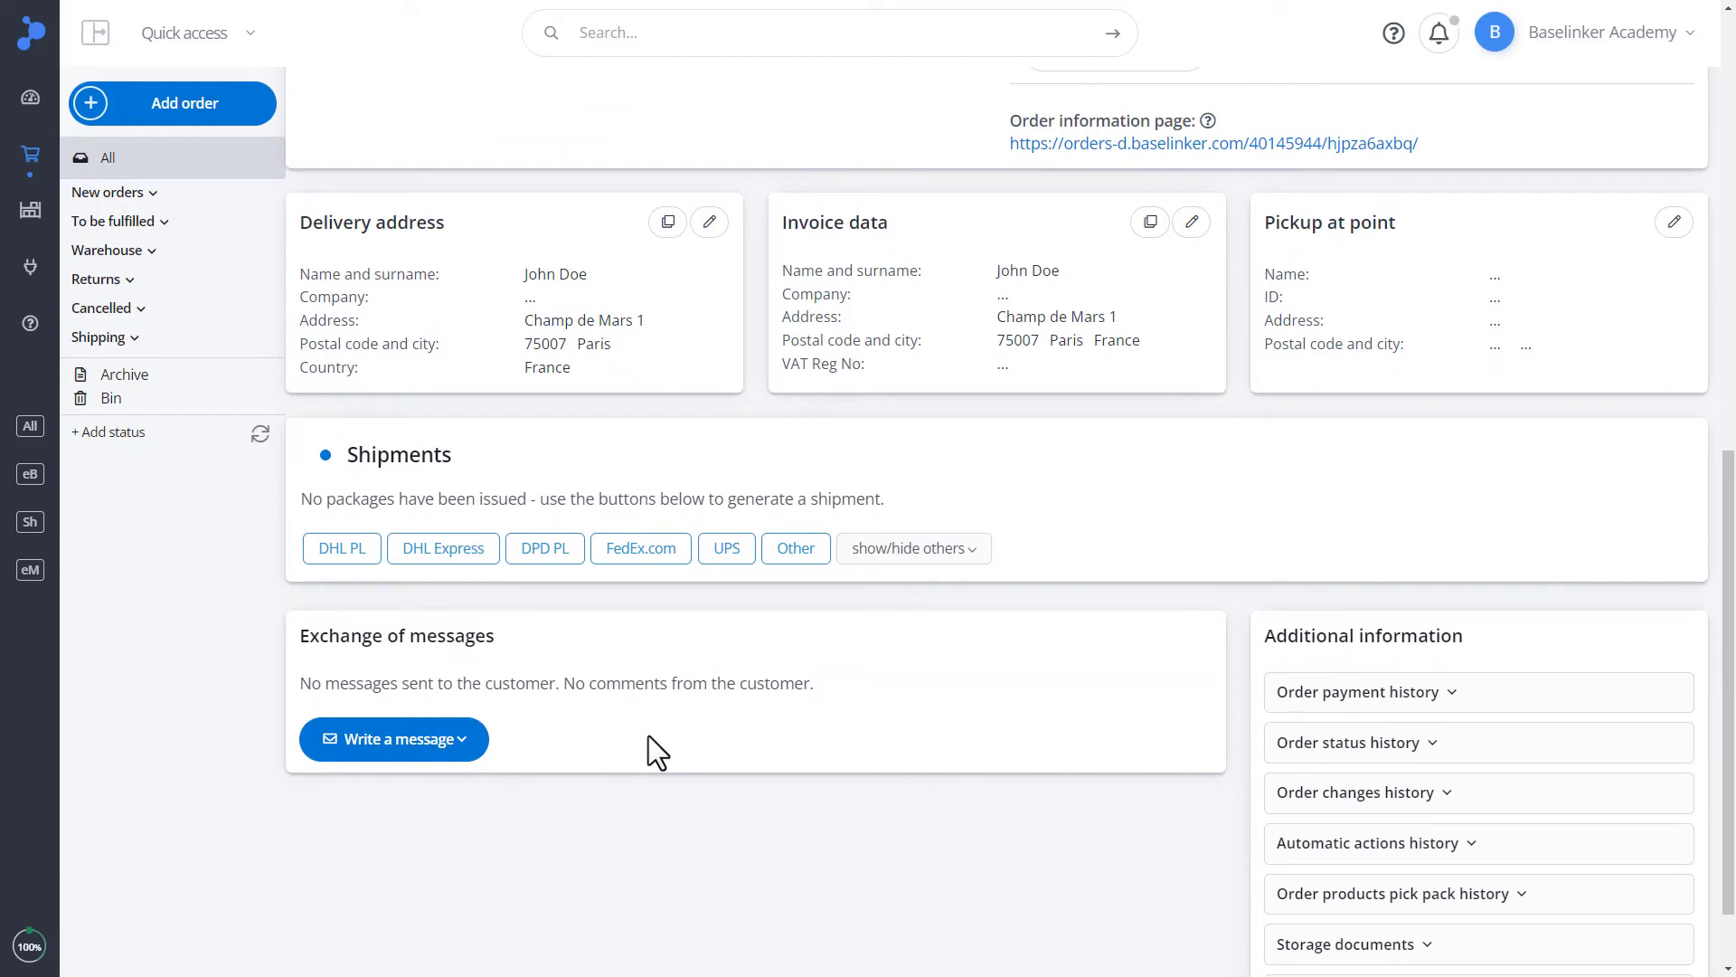
left_click(543, 555)
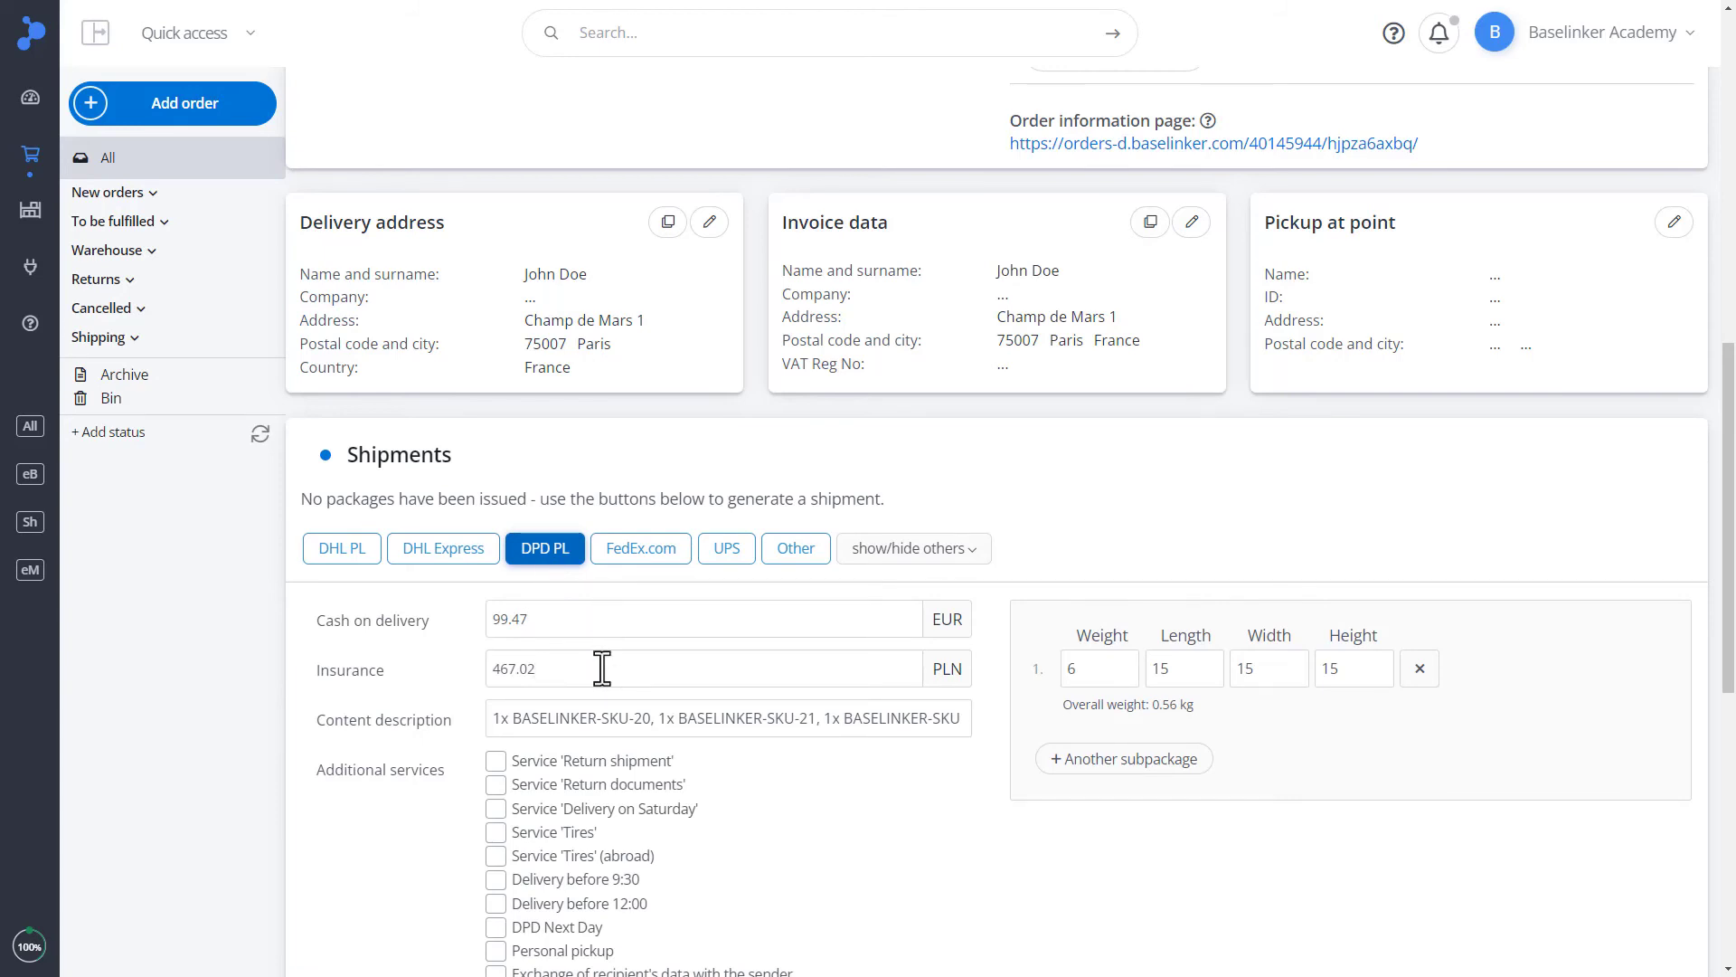
- Review the shipment content field and the DPD Additional services checkboxes
left_click(620, 719)
scroll(634, 715, "down", 3)
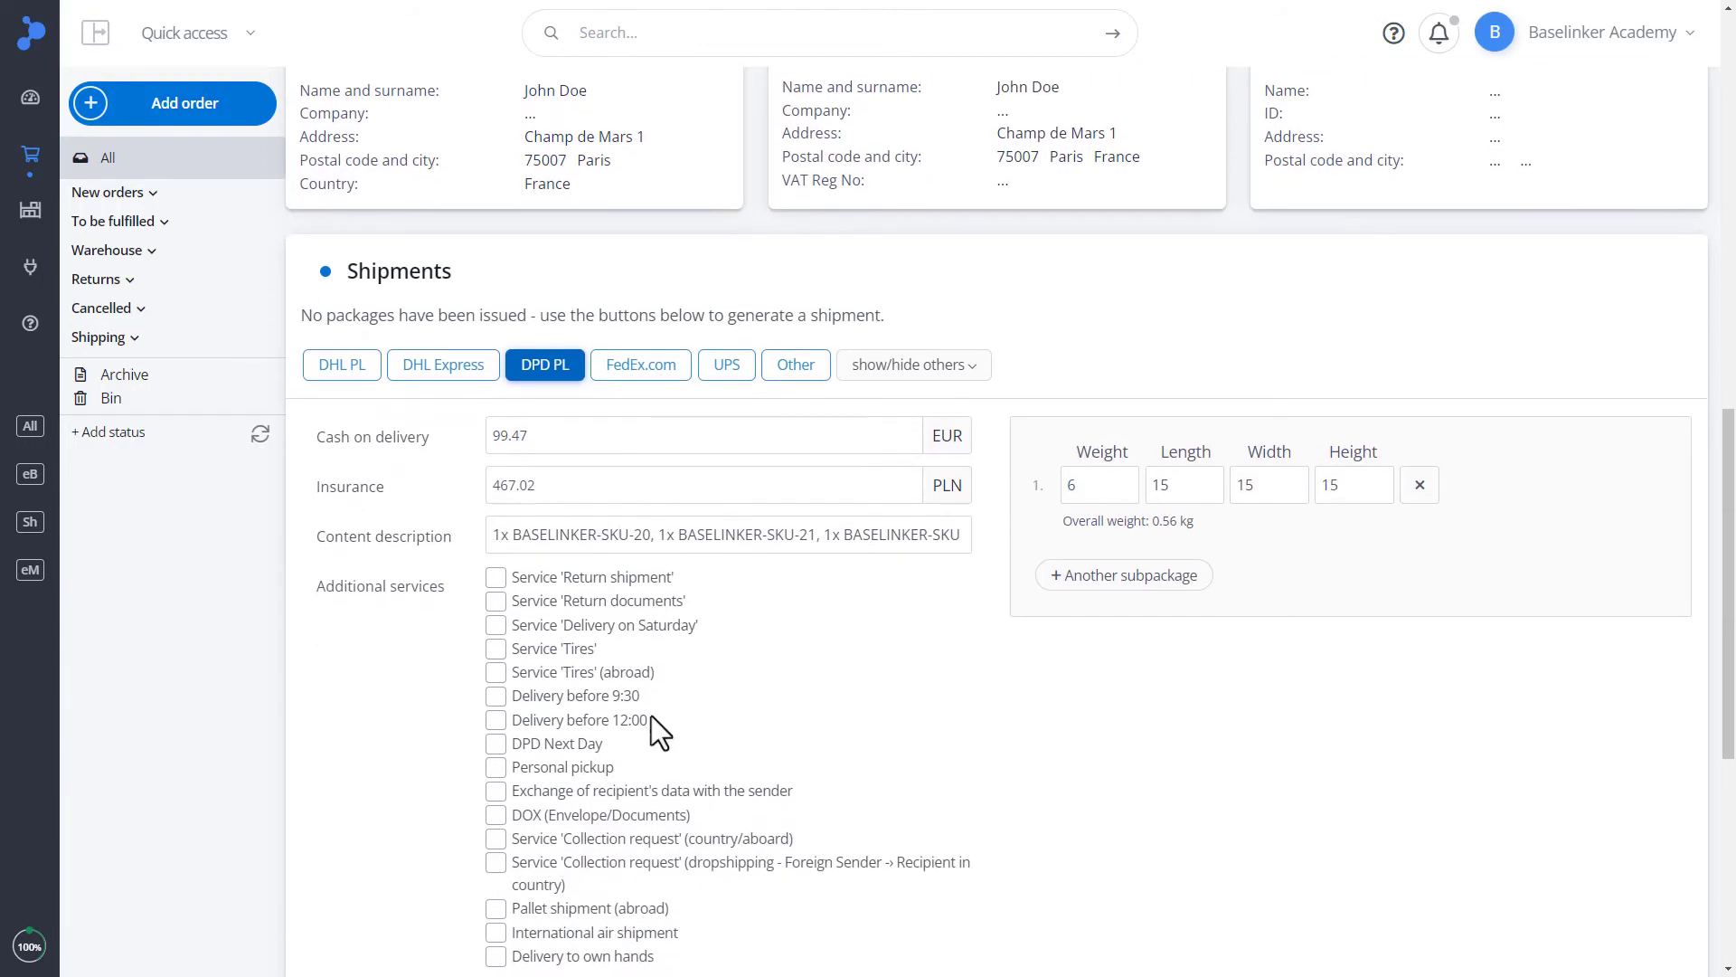
scroll(651, 721, "down", 2)
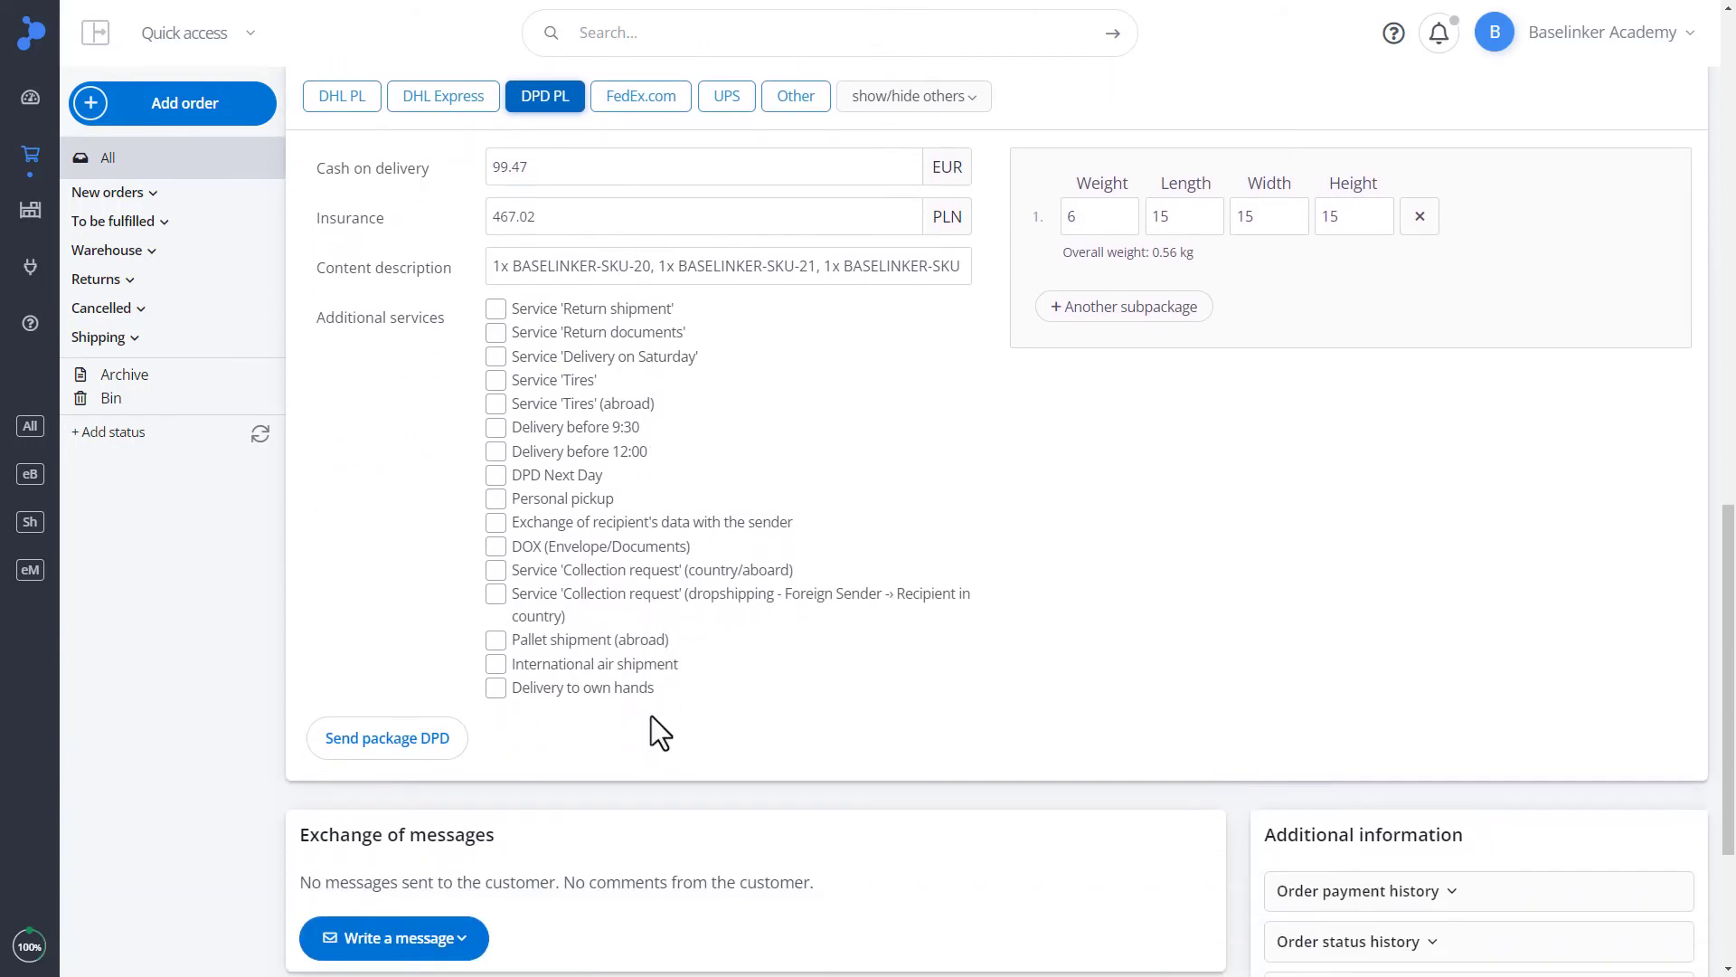
left_click(374, 757)
scroll(669, 337, "down", 1)
scroll(668, 324, "down", 3)
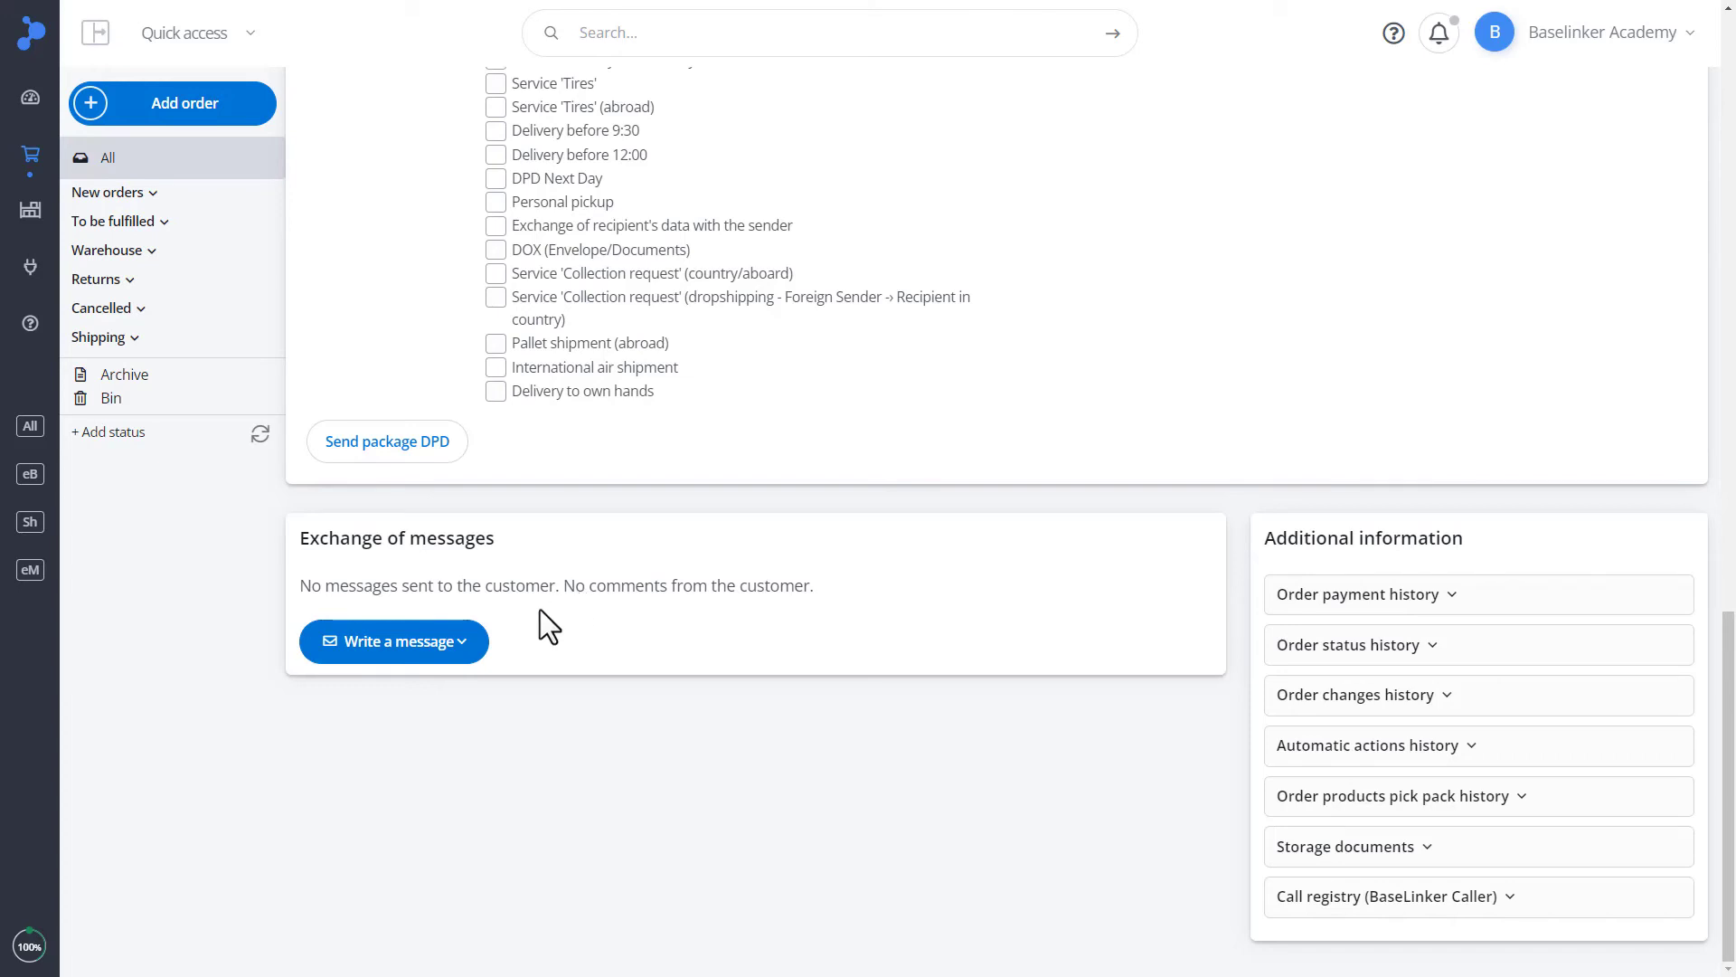
left_click(479, 644)
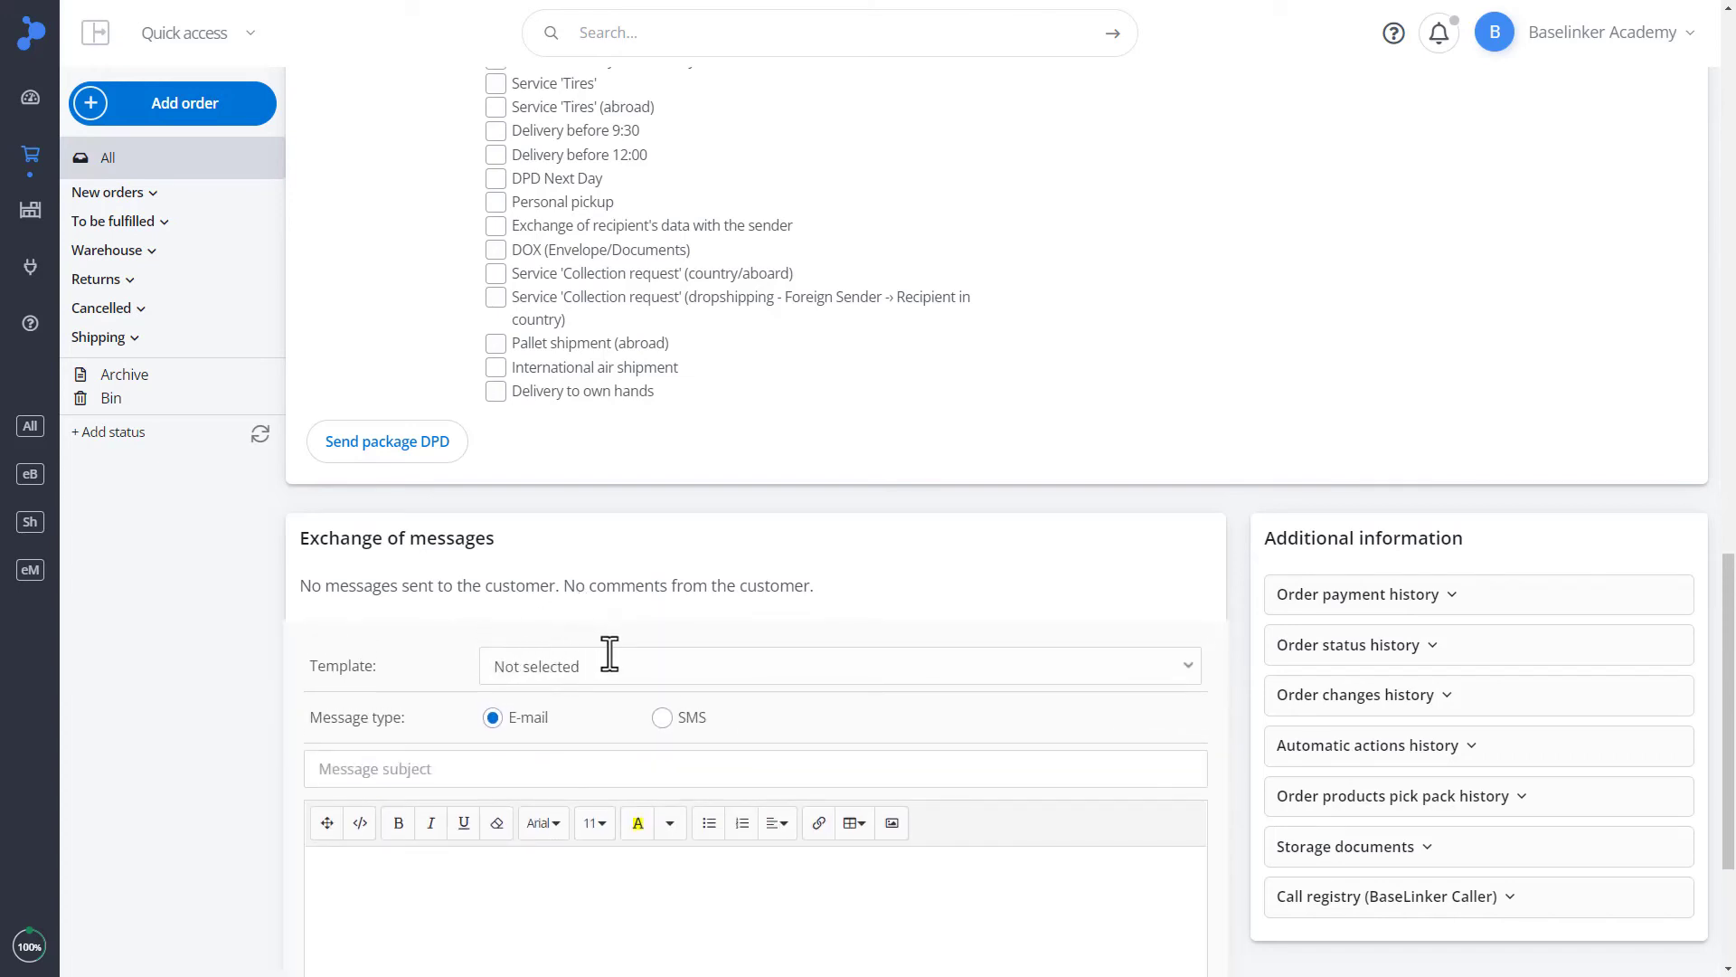
scroll(613, 653, "down", 3)
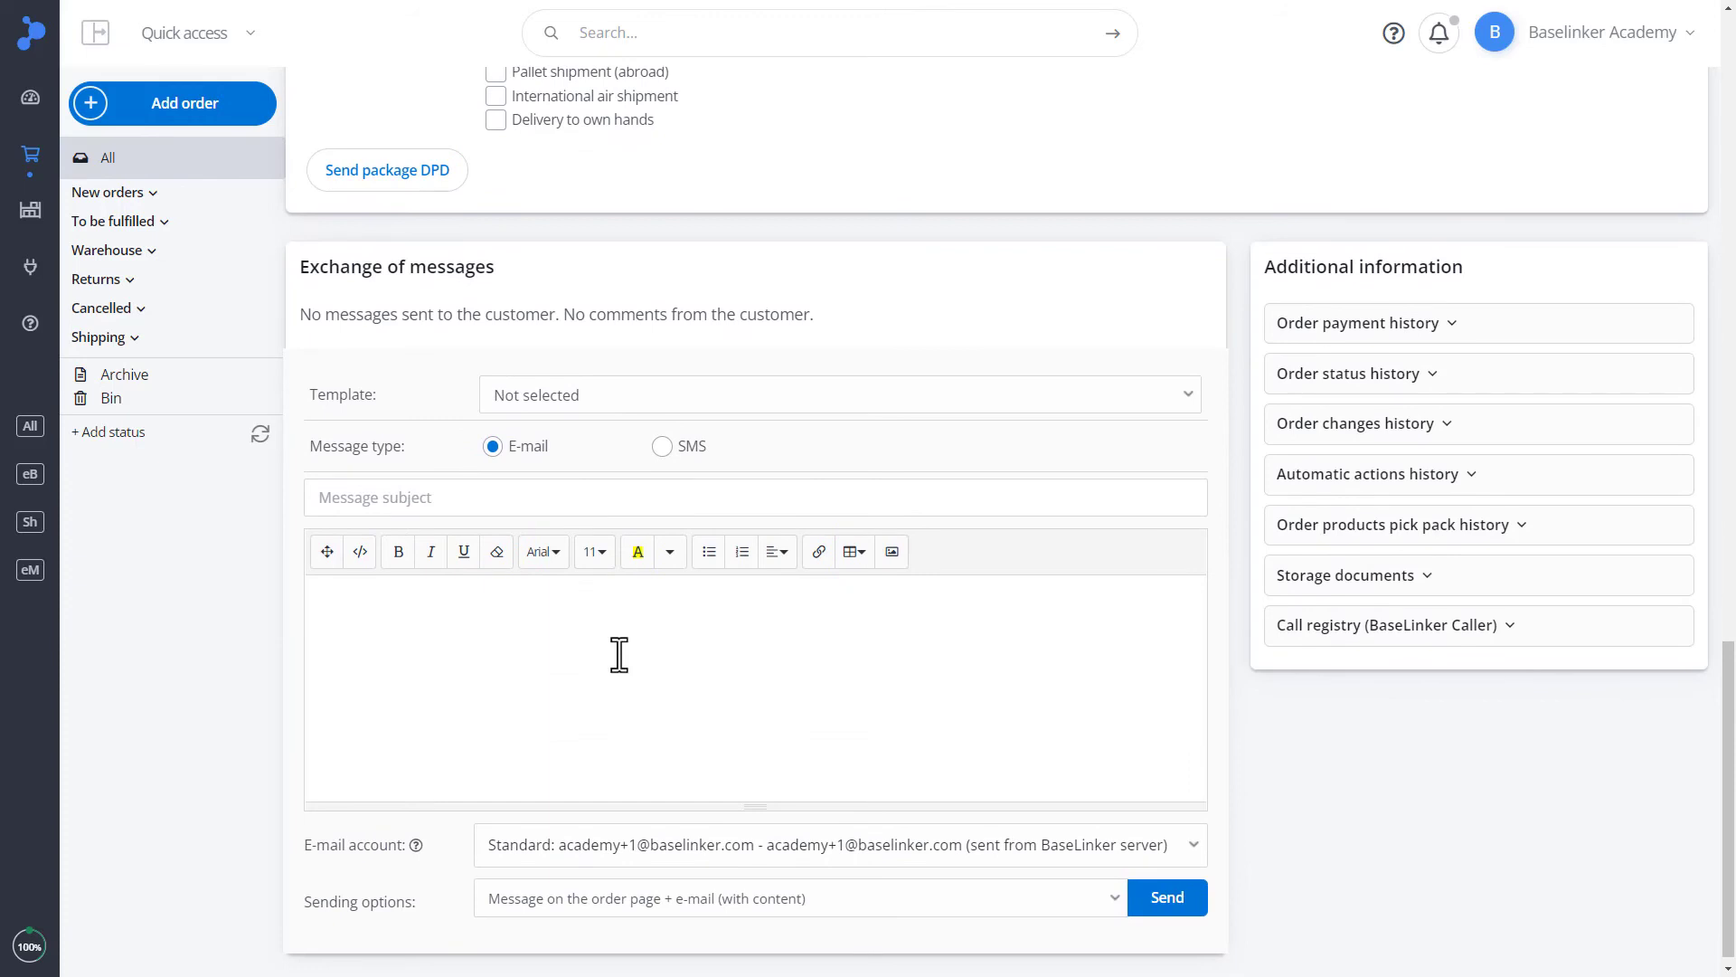
left_click(1540, 340)
left_click(1492, 416)
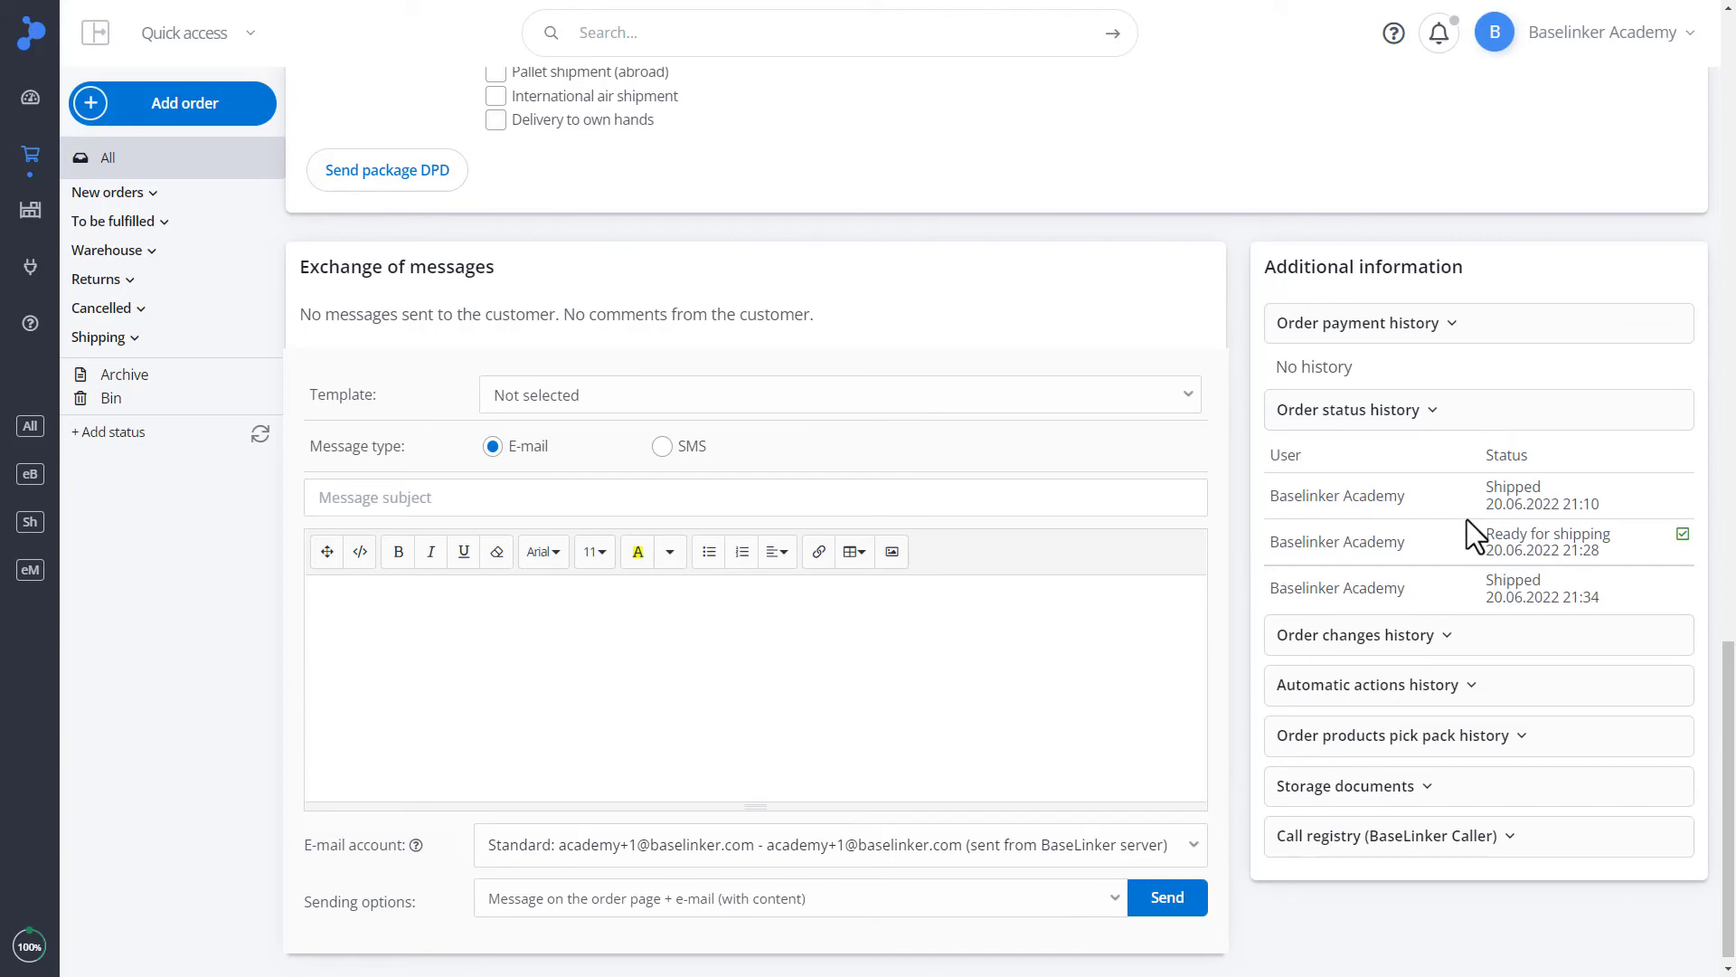
- Expand the order changes history and the automatic actions history
mouse_move(1664, 536)
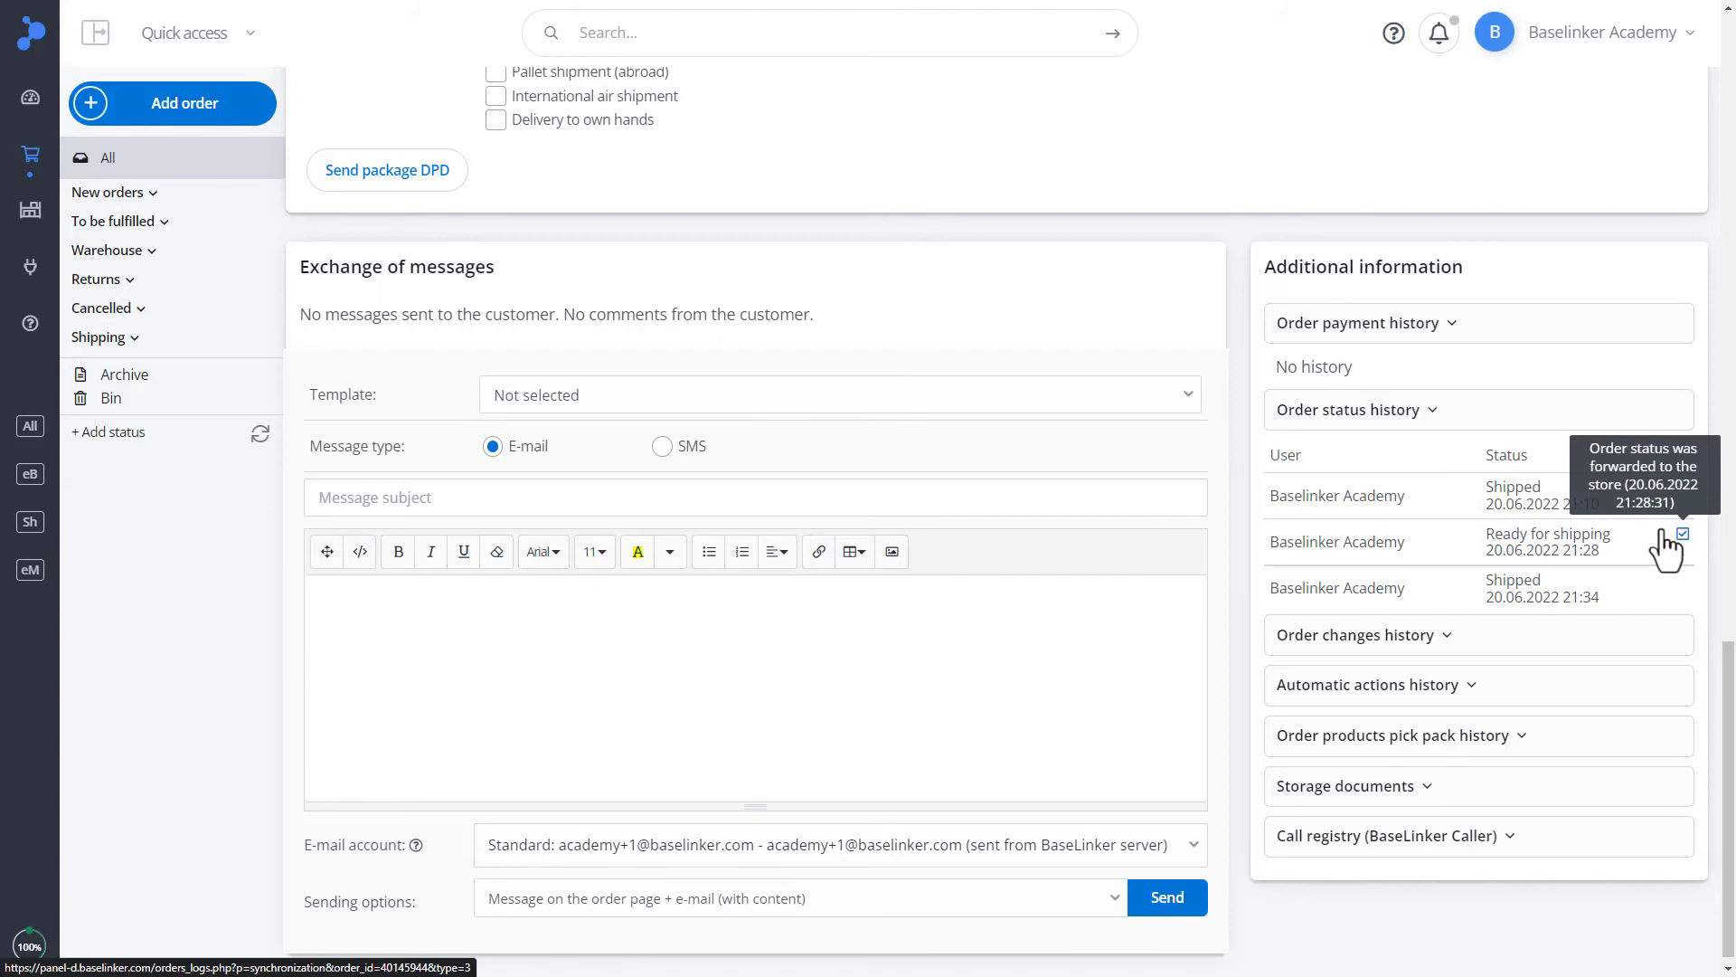
left_click(1521, 637)
scroll(1523, 643, "down", 4)
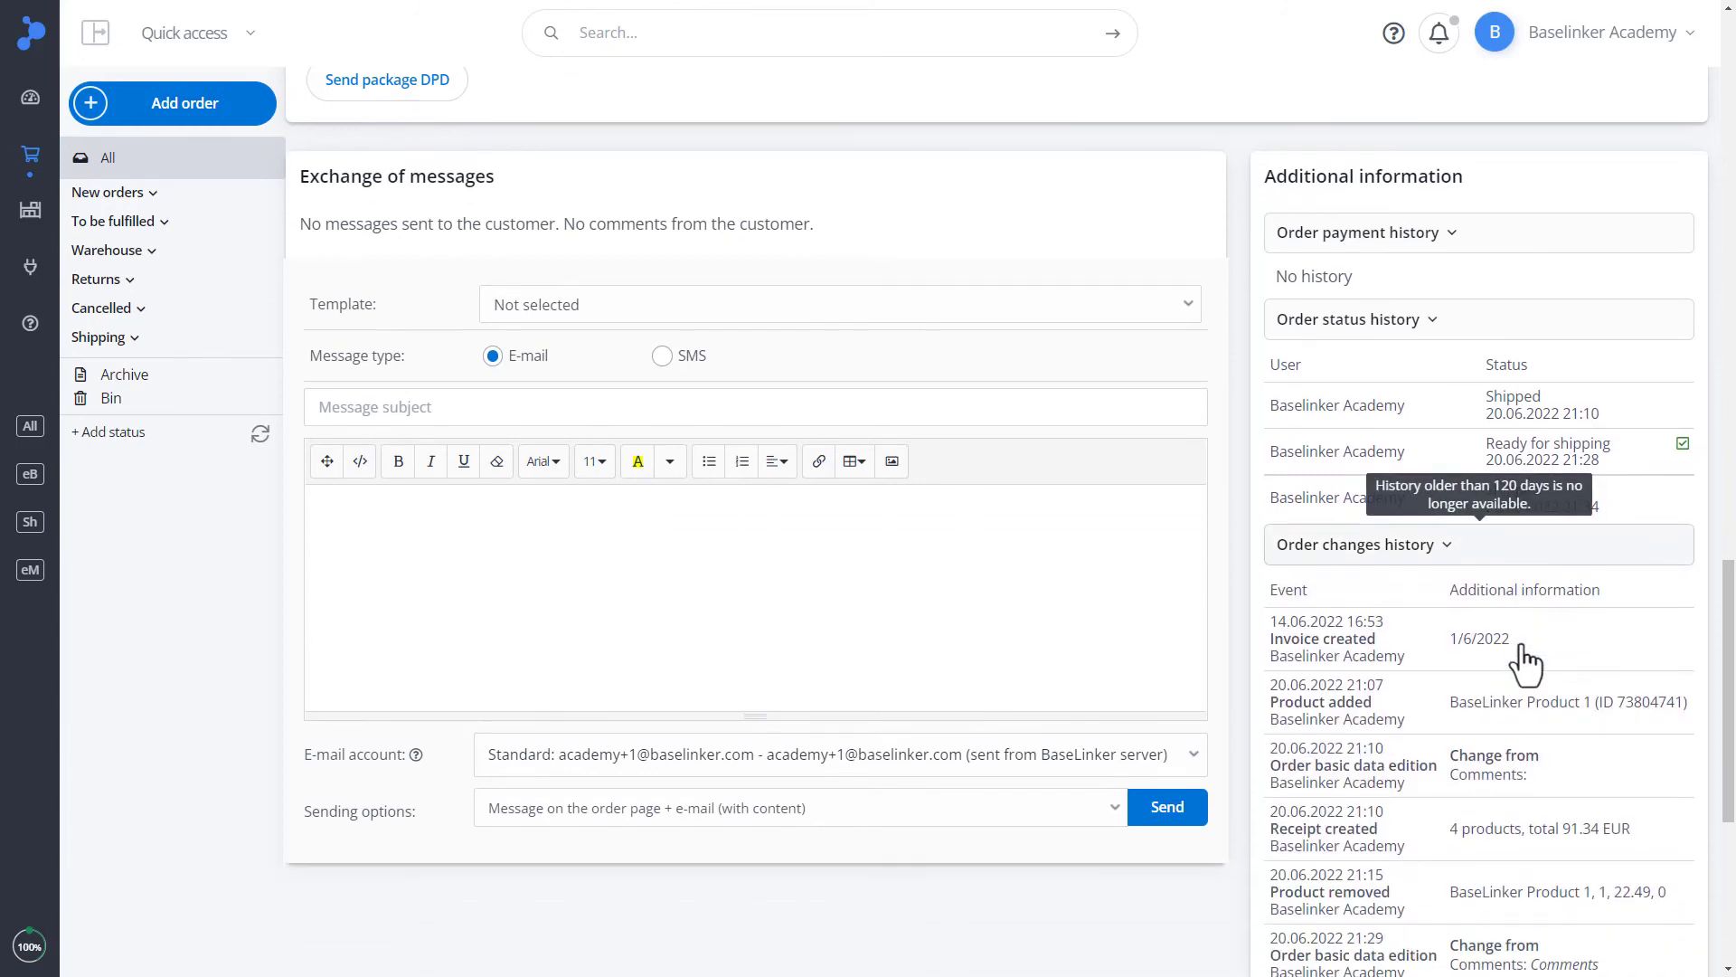
scroll(1524, 644, "down", 2)
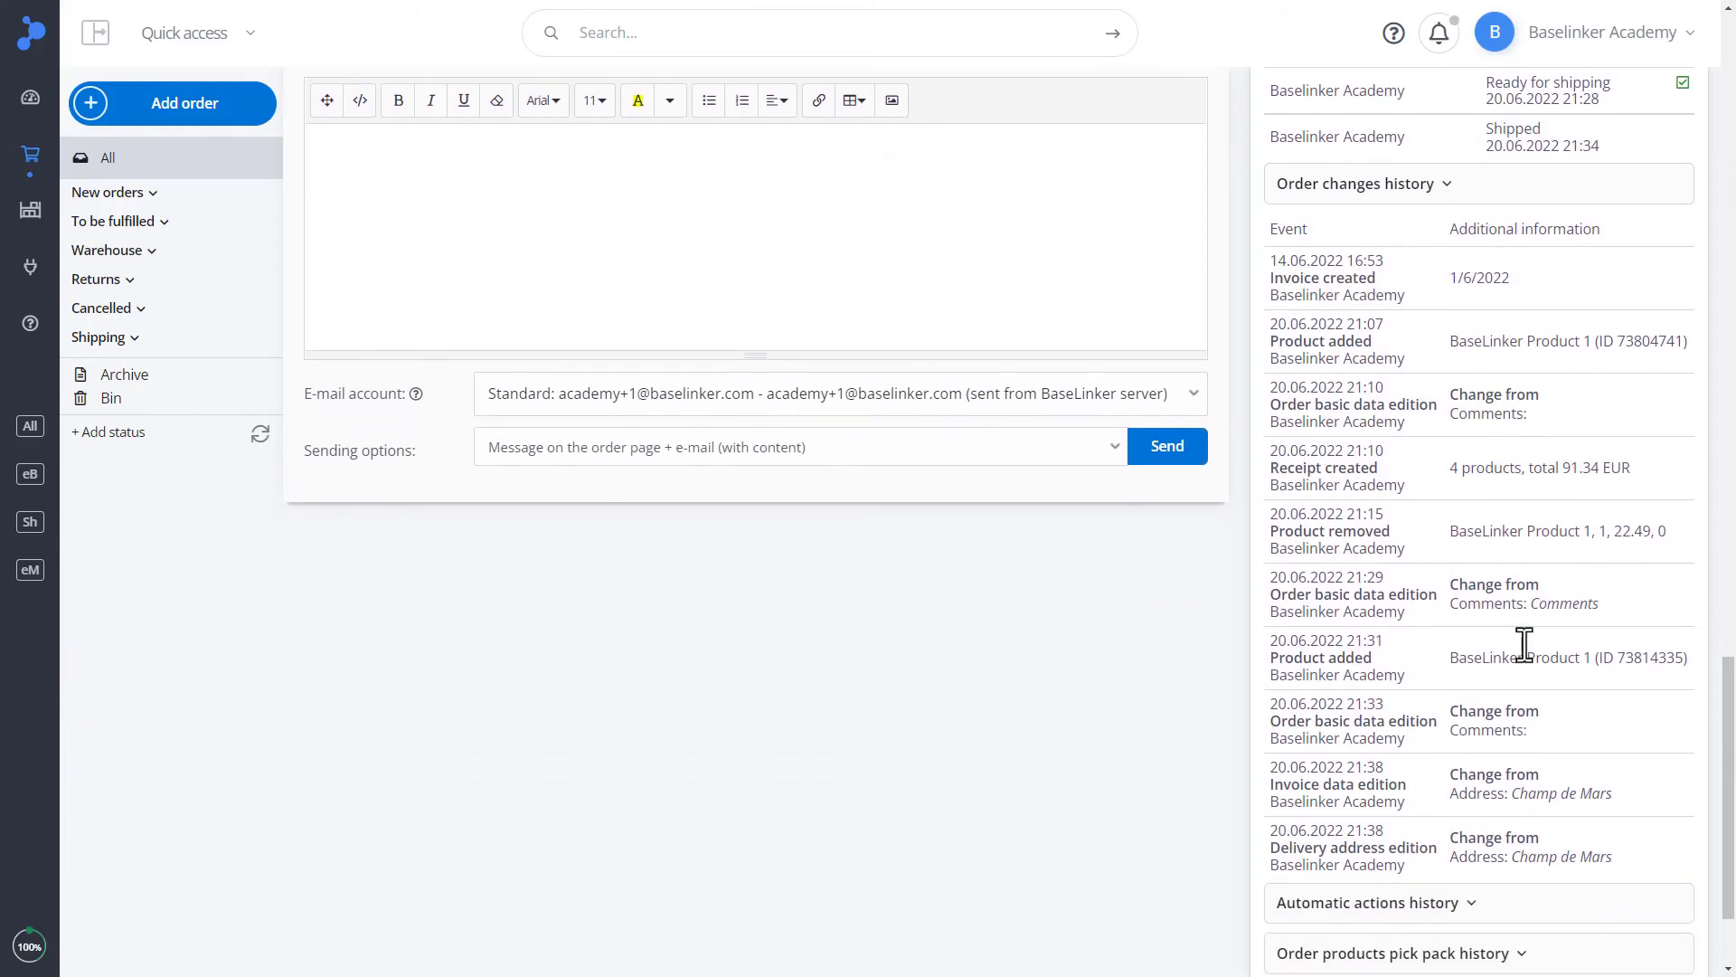
scroll(1524, 644, "down", 1)
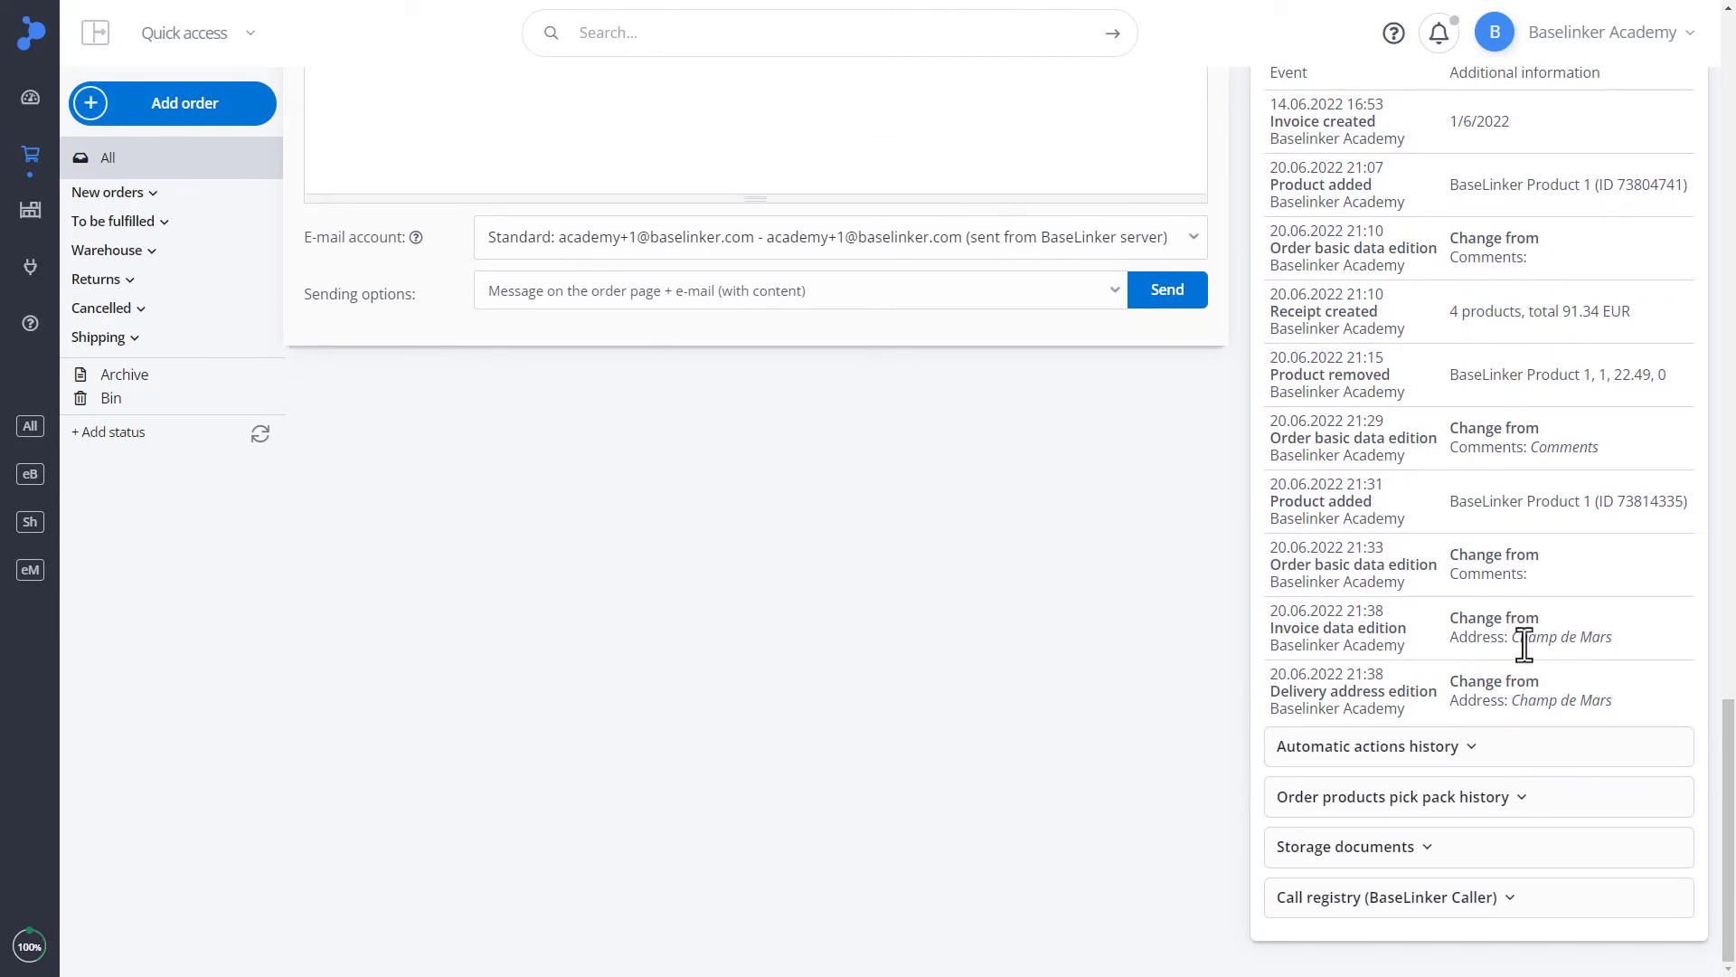
left_click(1519, 755)
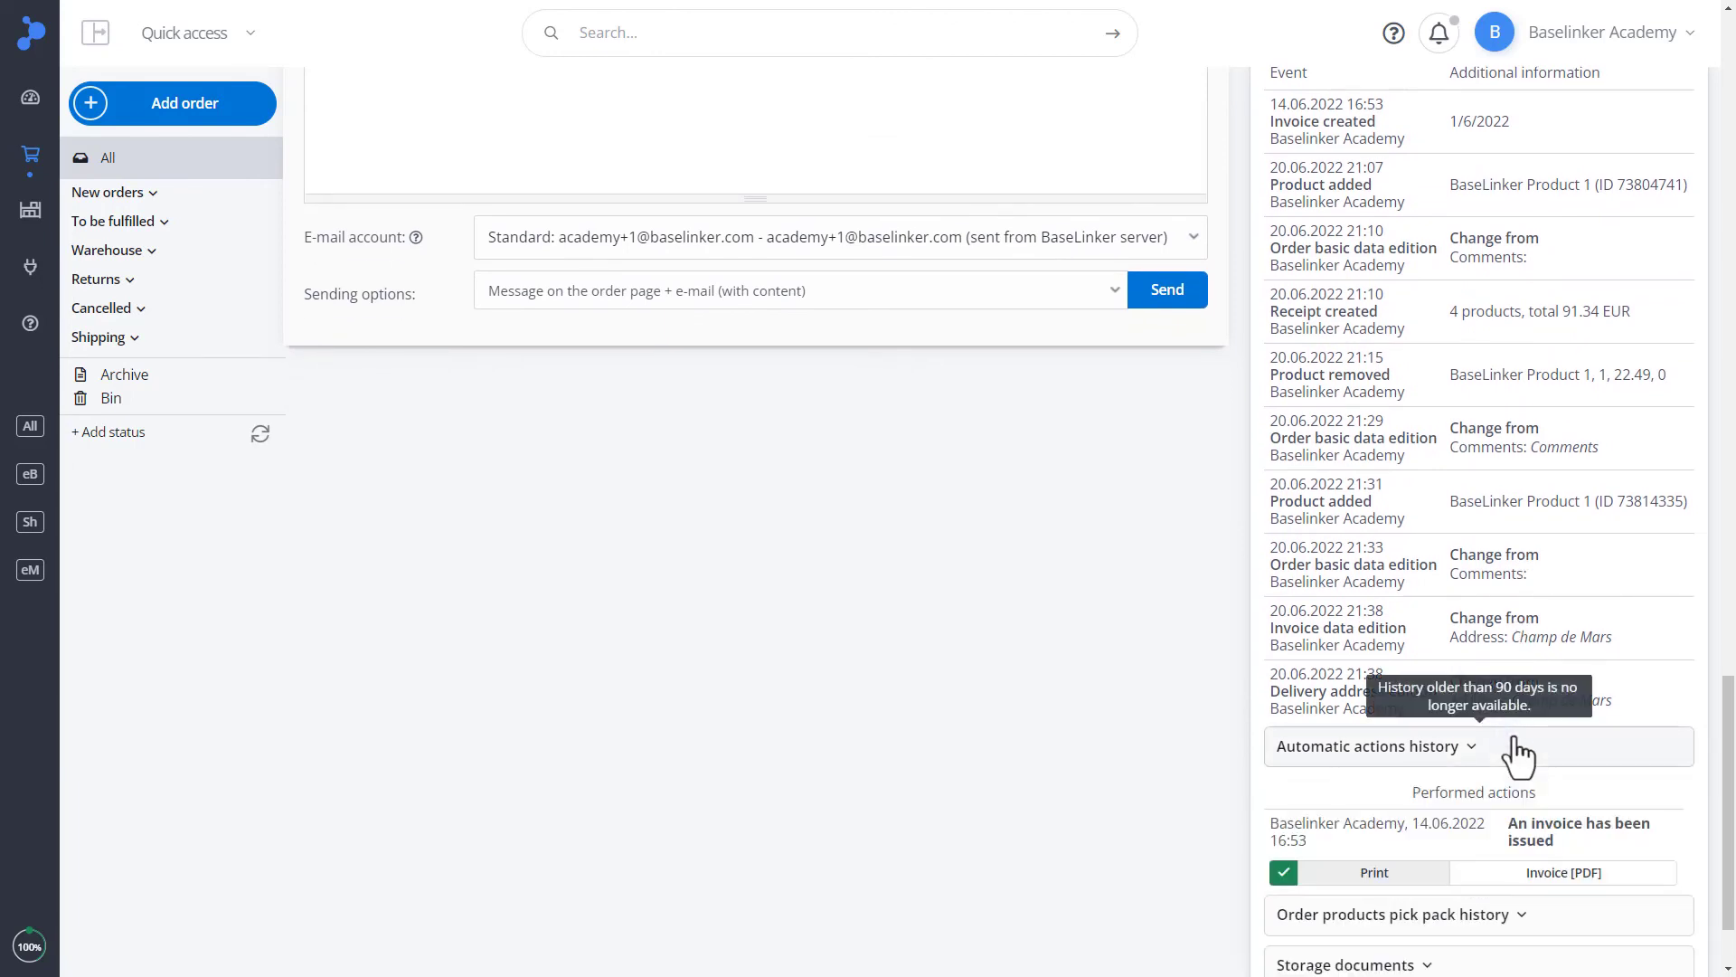
scroll(1520, 758, "down", 1)
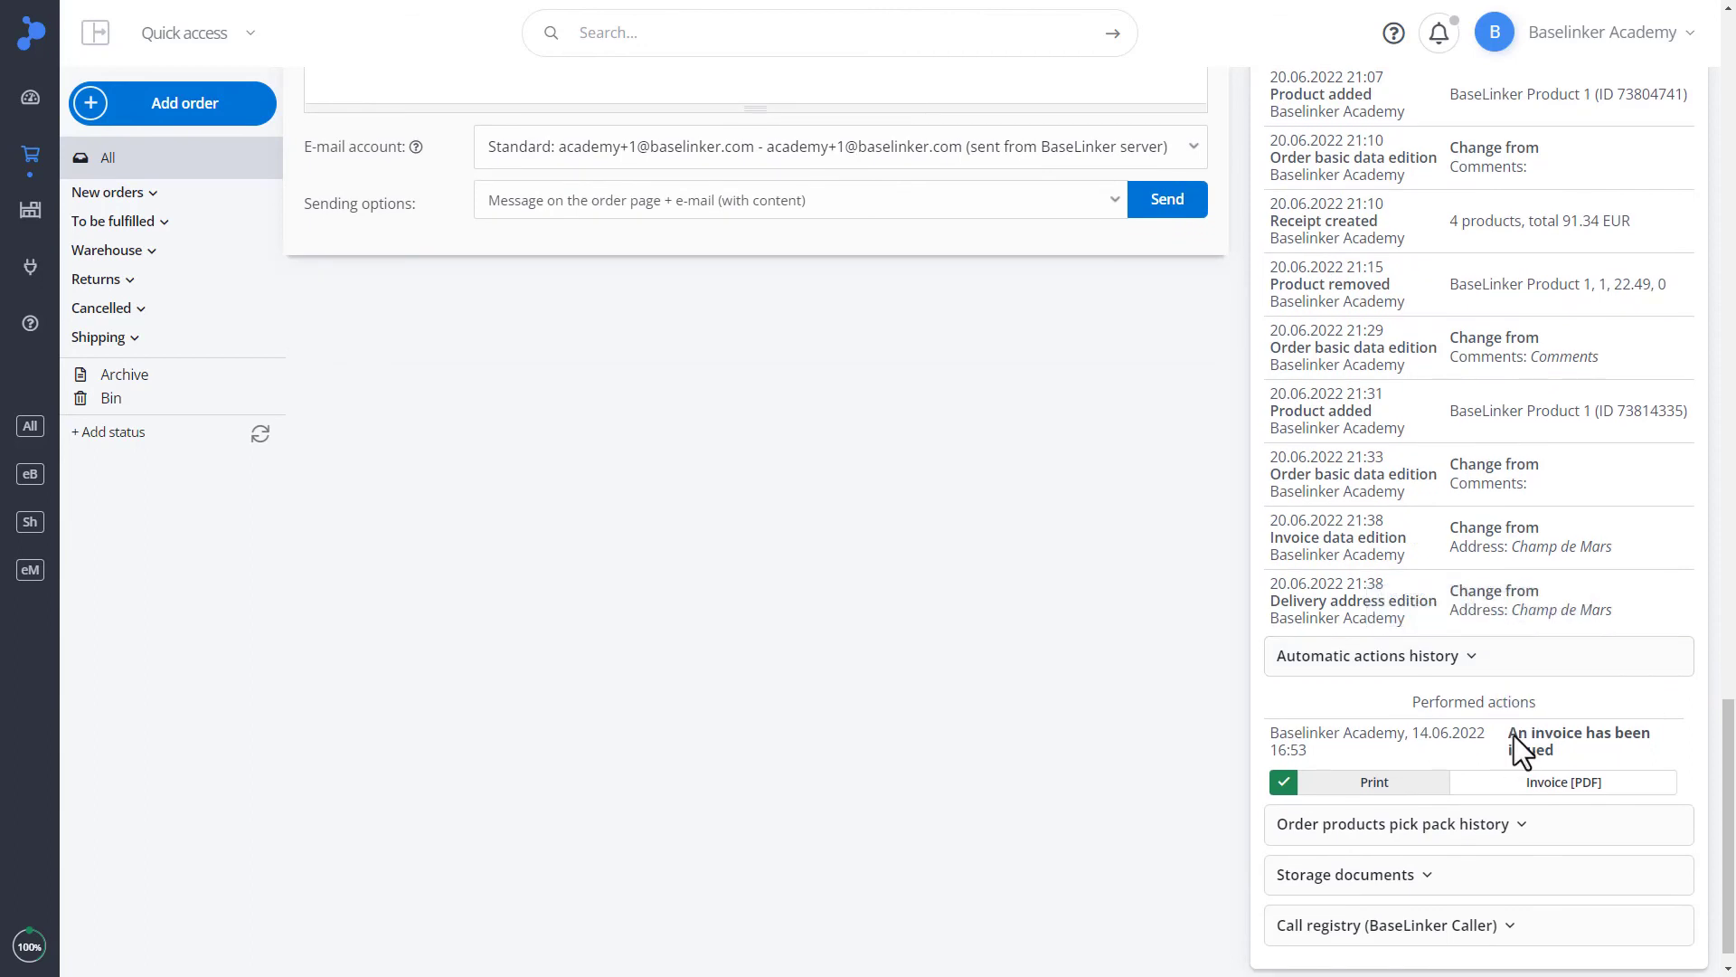
scroll(1514, 735, "down", 1)
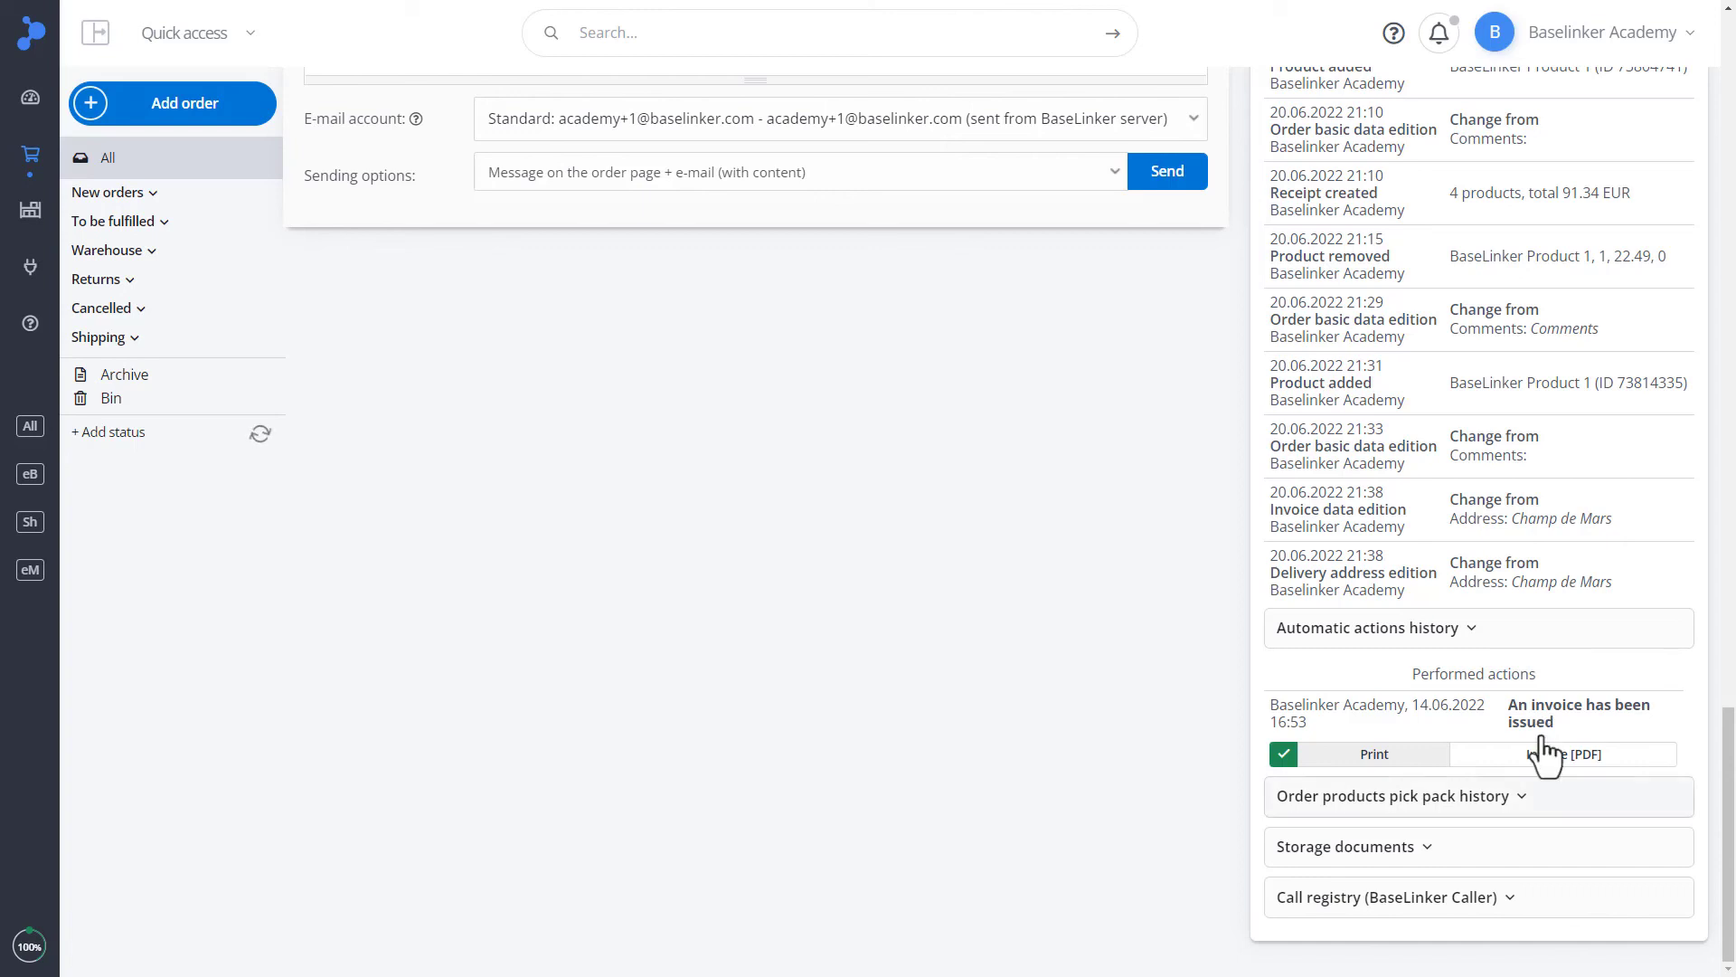
- Expand the pick pack history, the four storage documents and the empty call registry
left_click(1547, 805)
scroll(1546, 791, "down", 1)
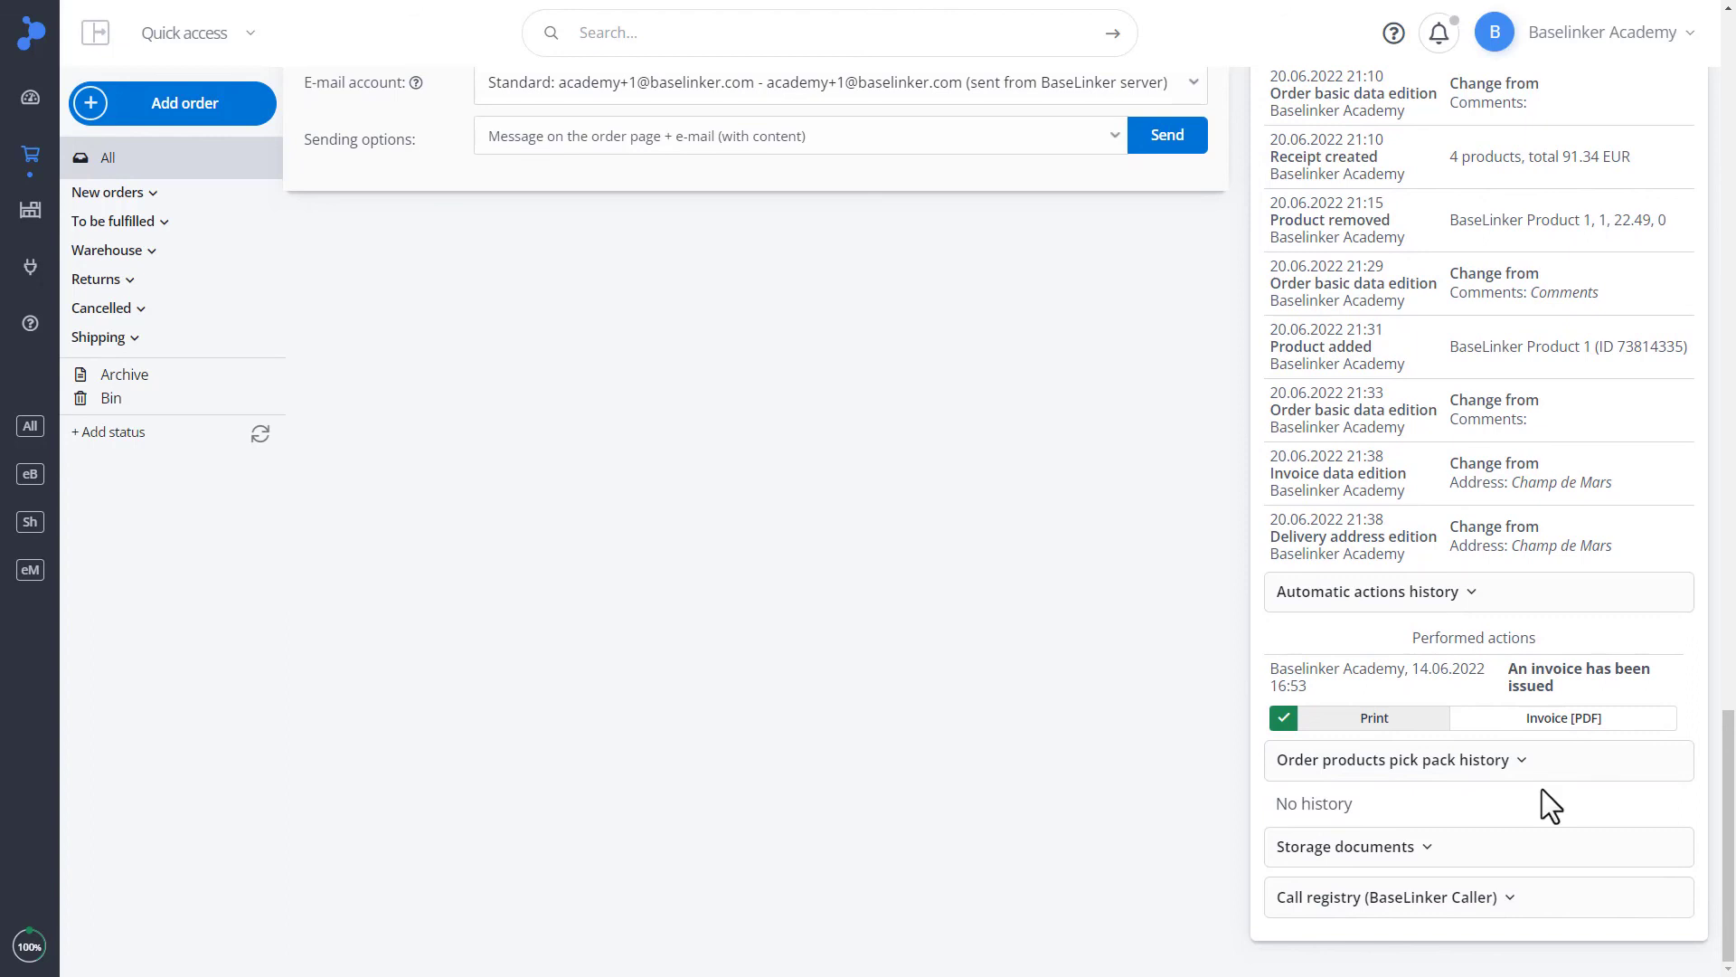
left_click(1469, 855)
scroll(1503, 827, "down", 2)
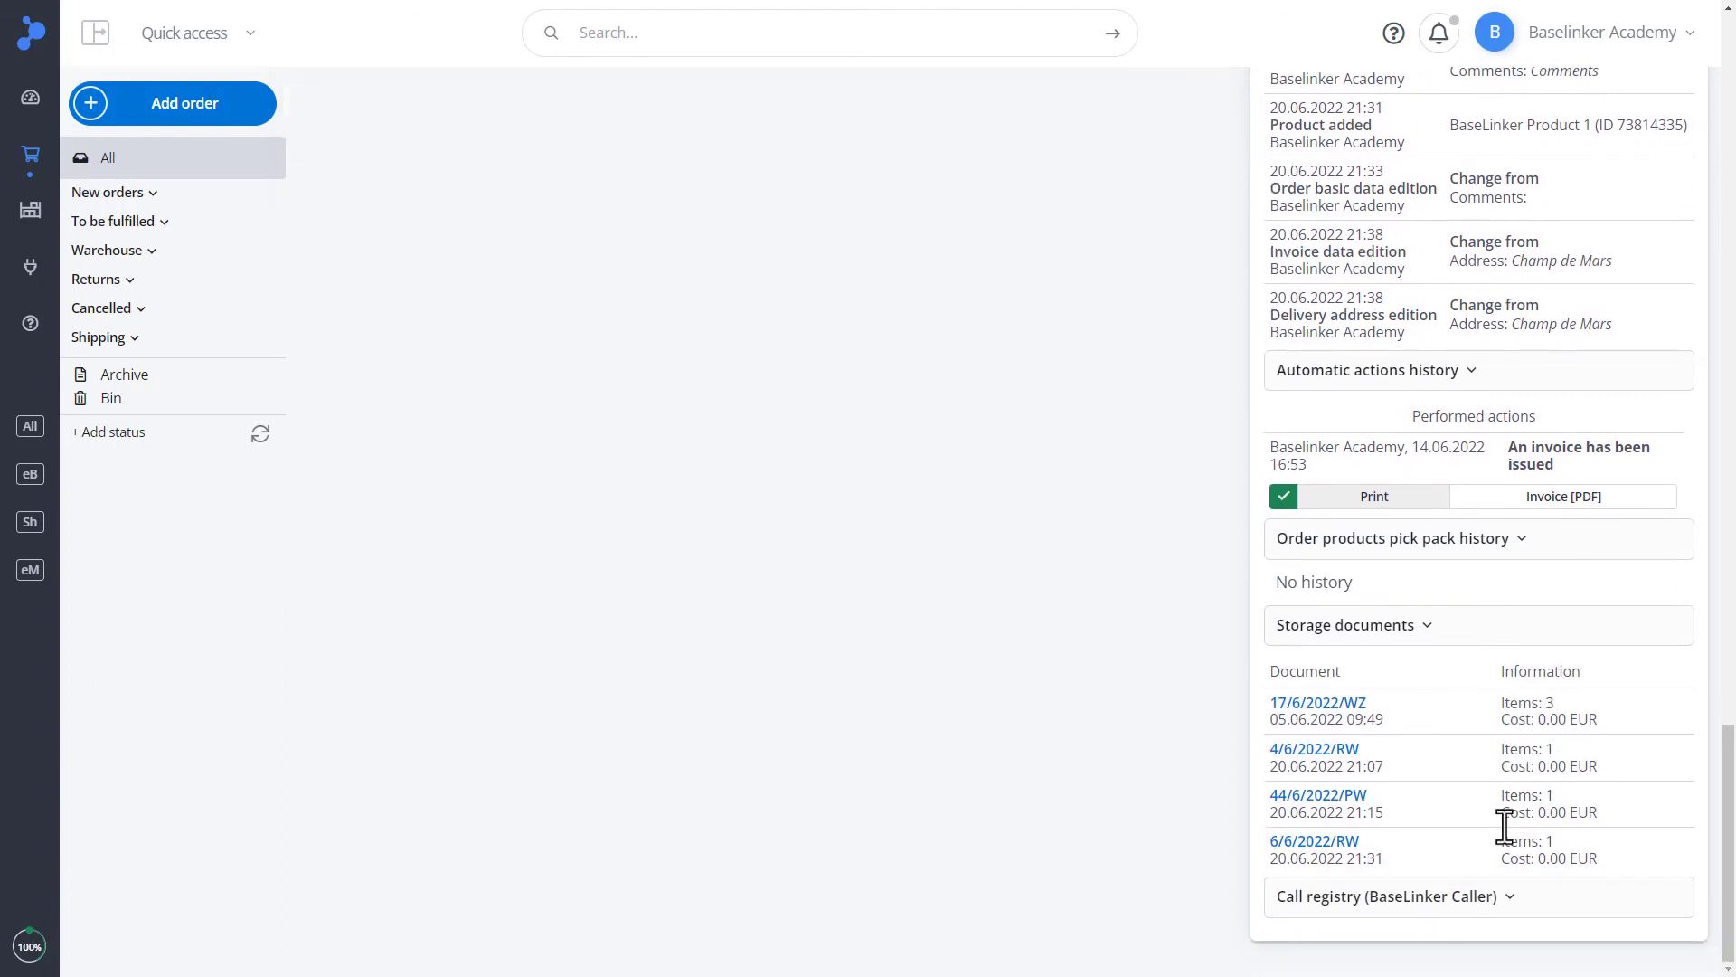
left_click(1568, 895)
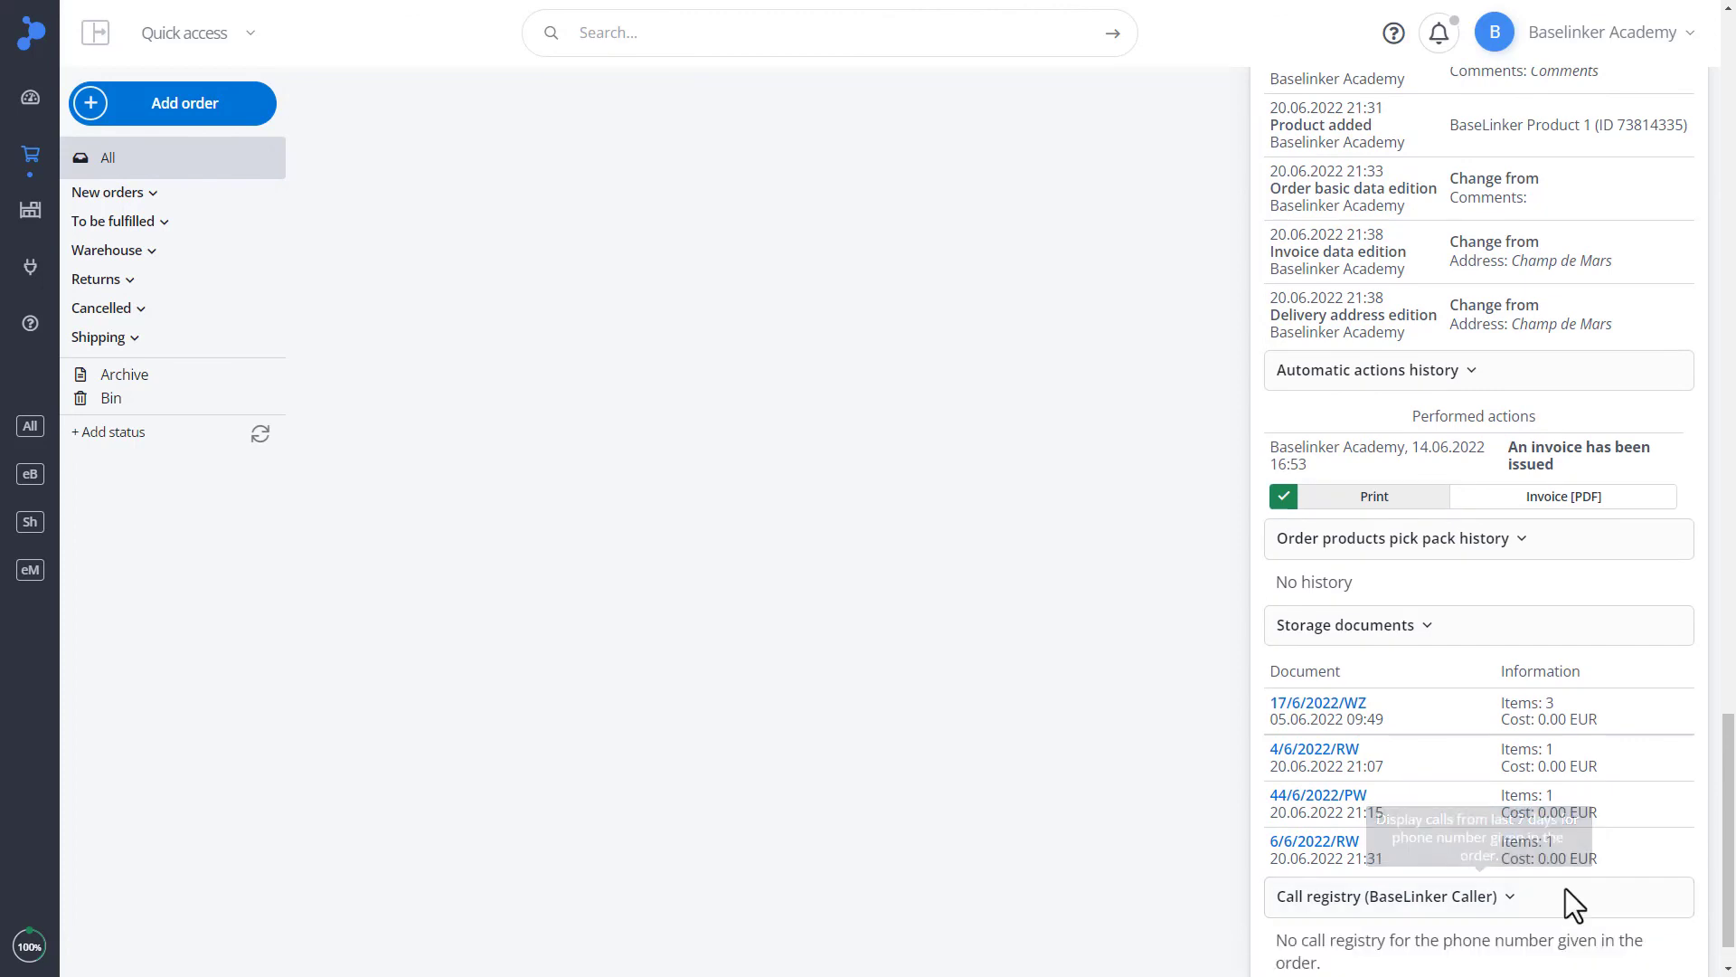
scroll(1566, 888, "down", 1)
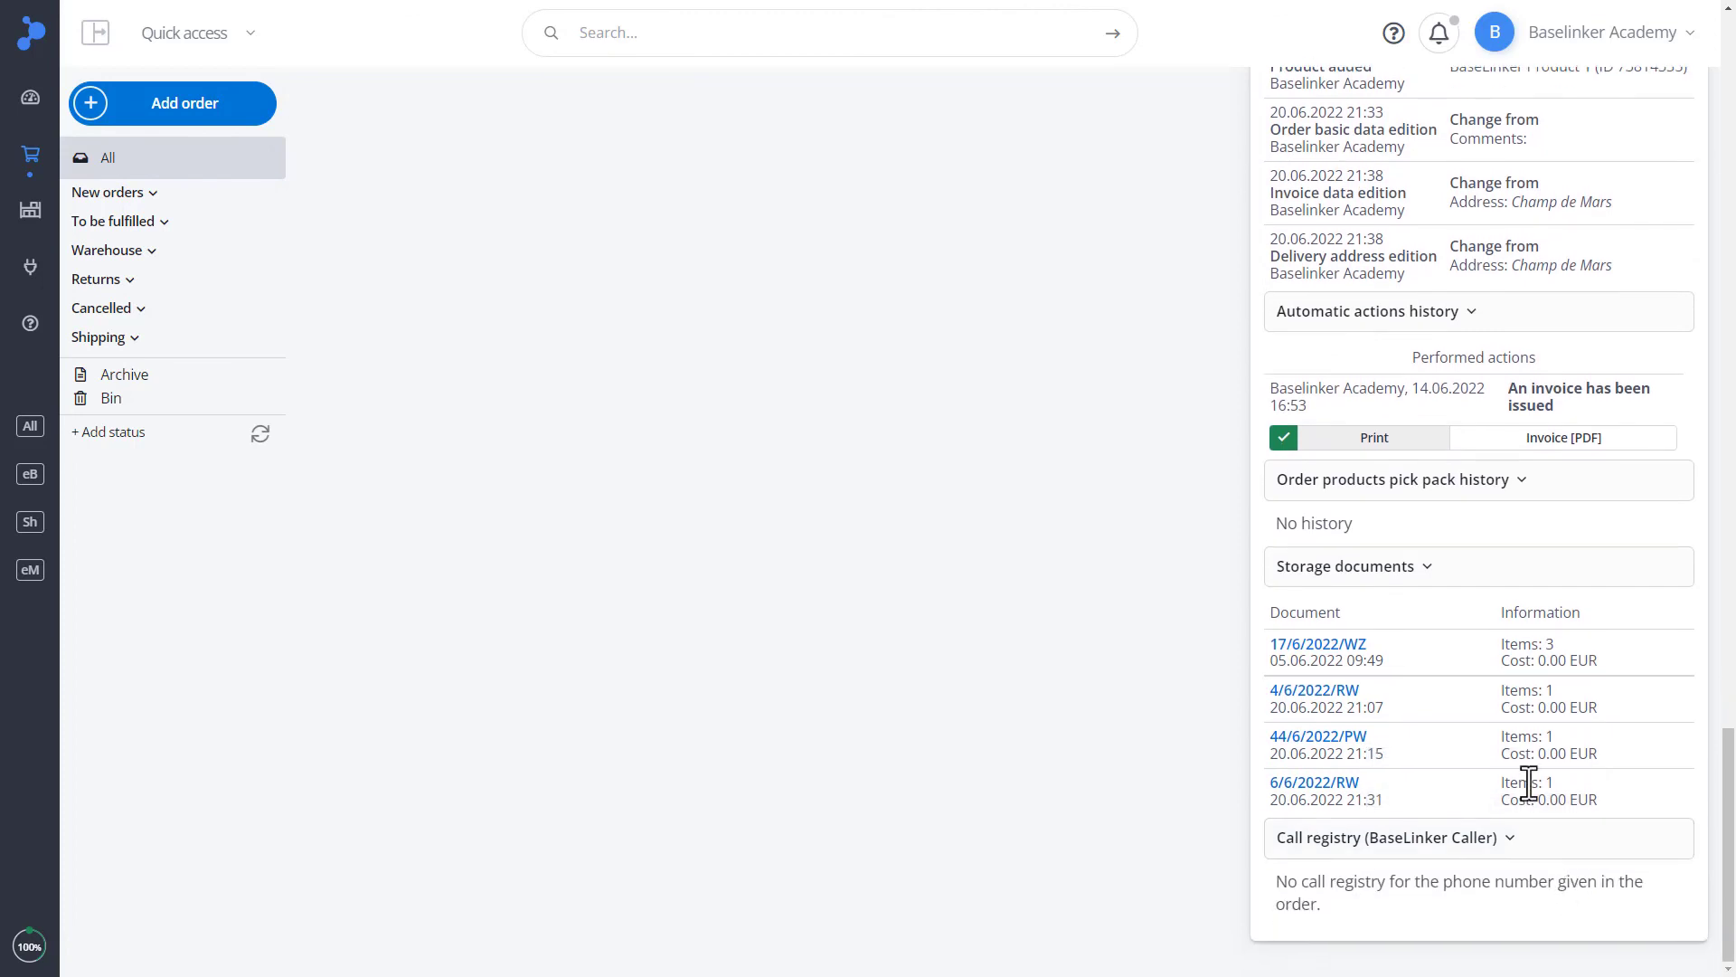
scroll(1528, 788, "up", 7)
scroll(1529, 783, "up", 10)
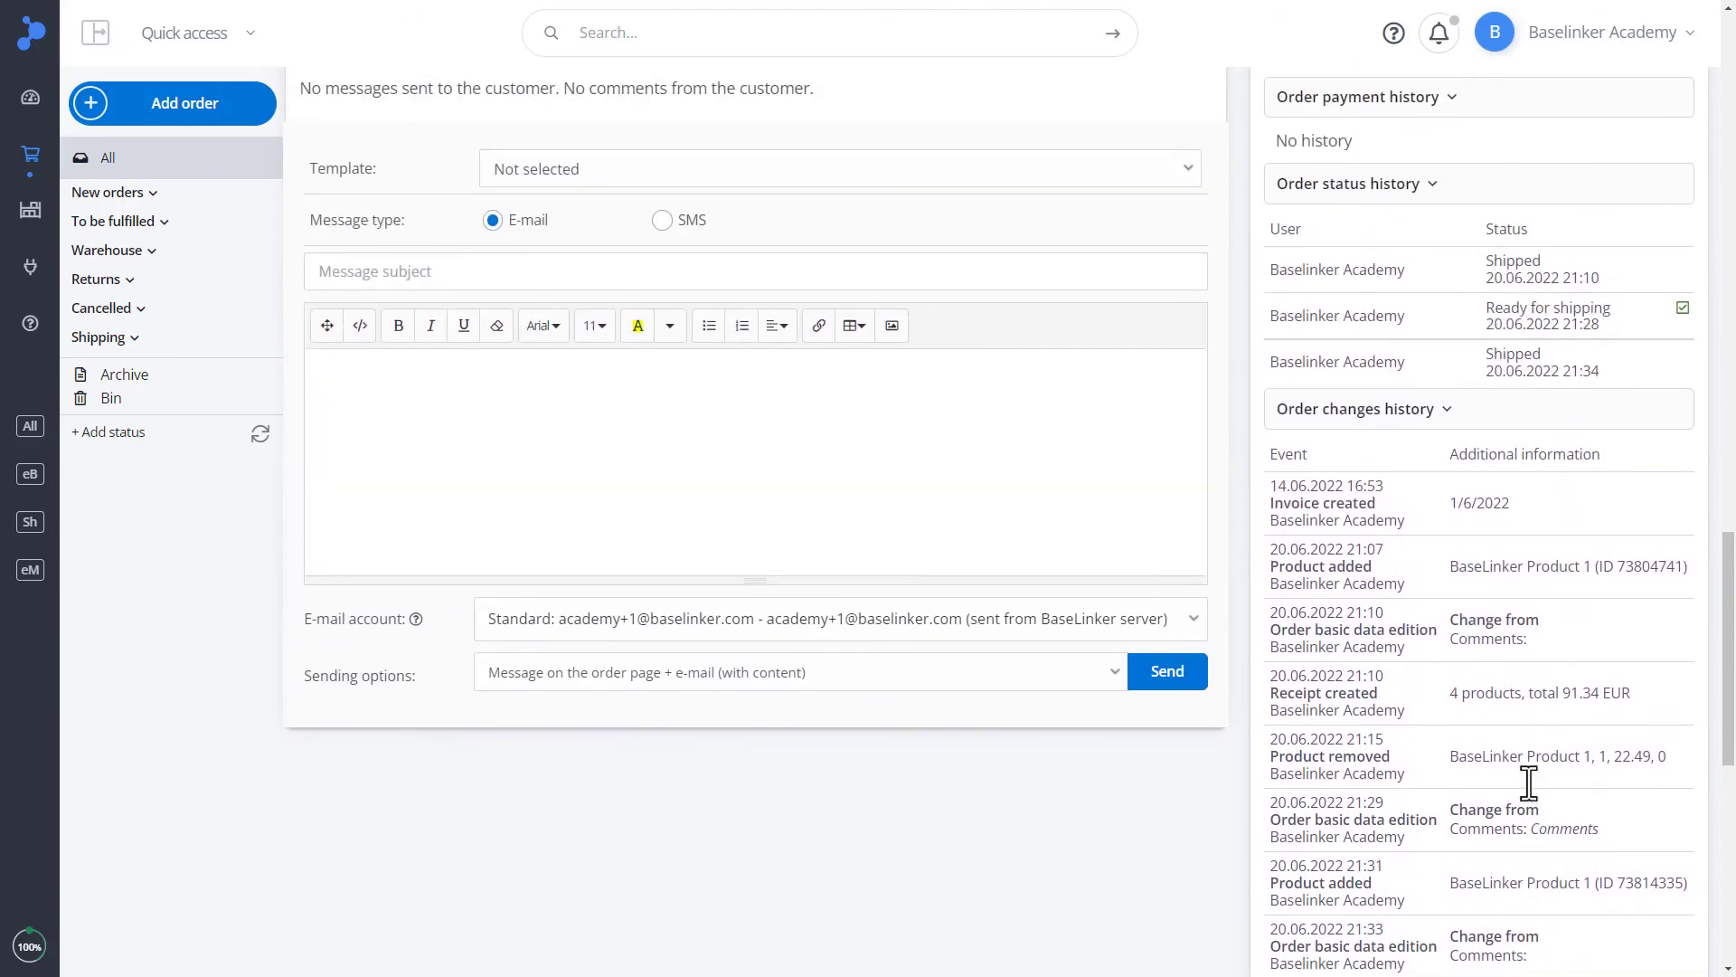
scroll(1527, 782, "up", 10)
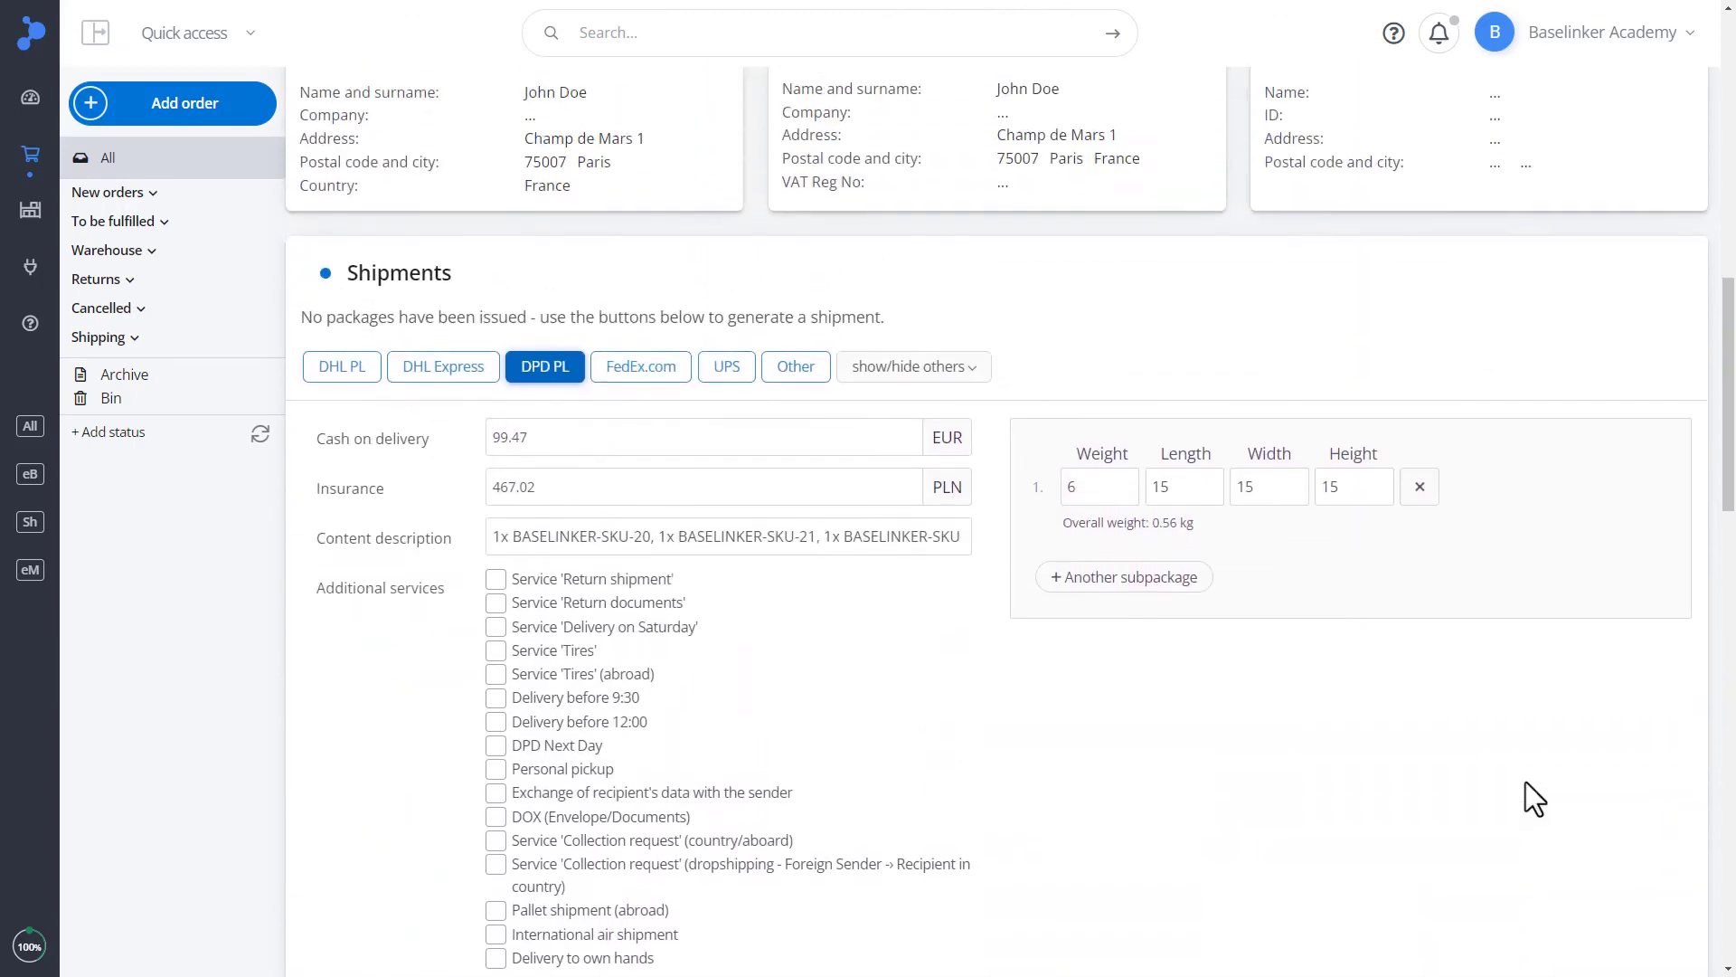
scroll(1527, 781, "up", 3)
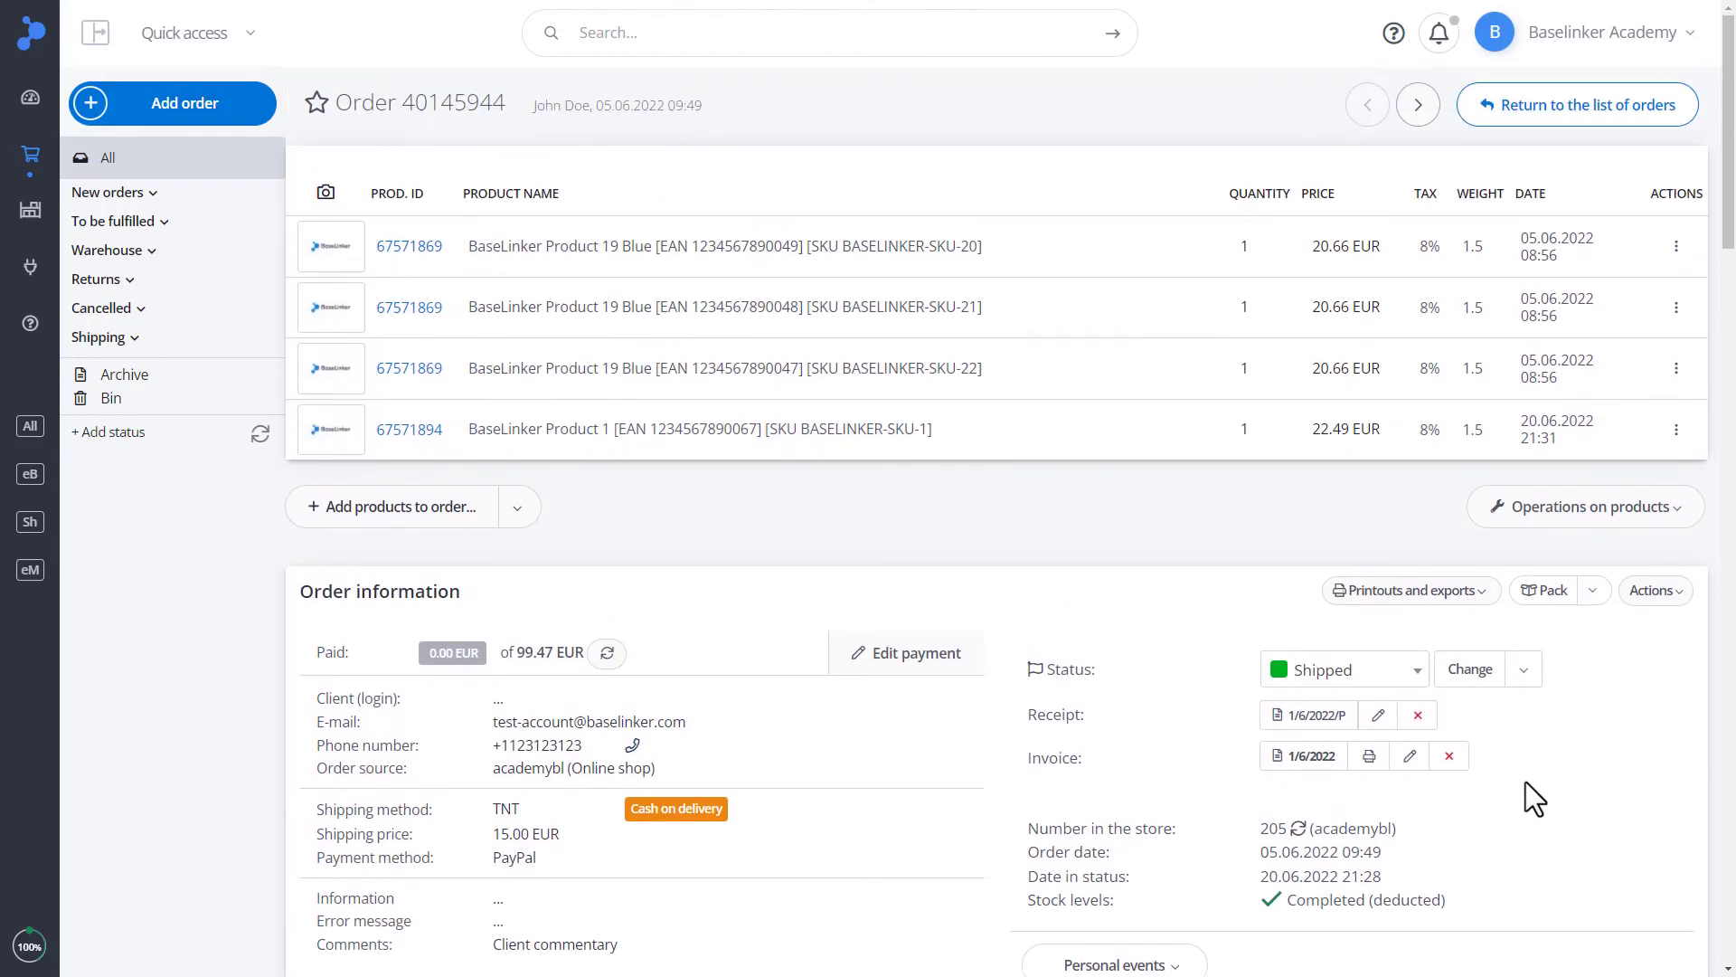
left_click(1481, 595)
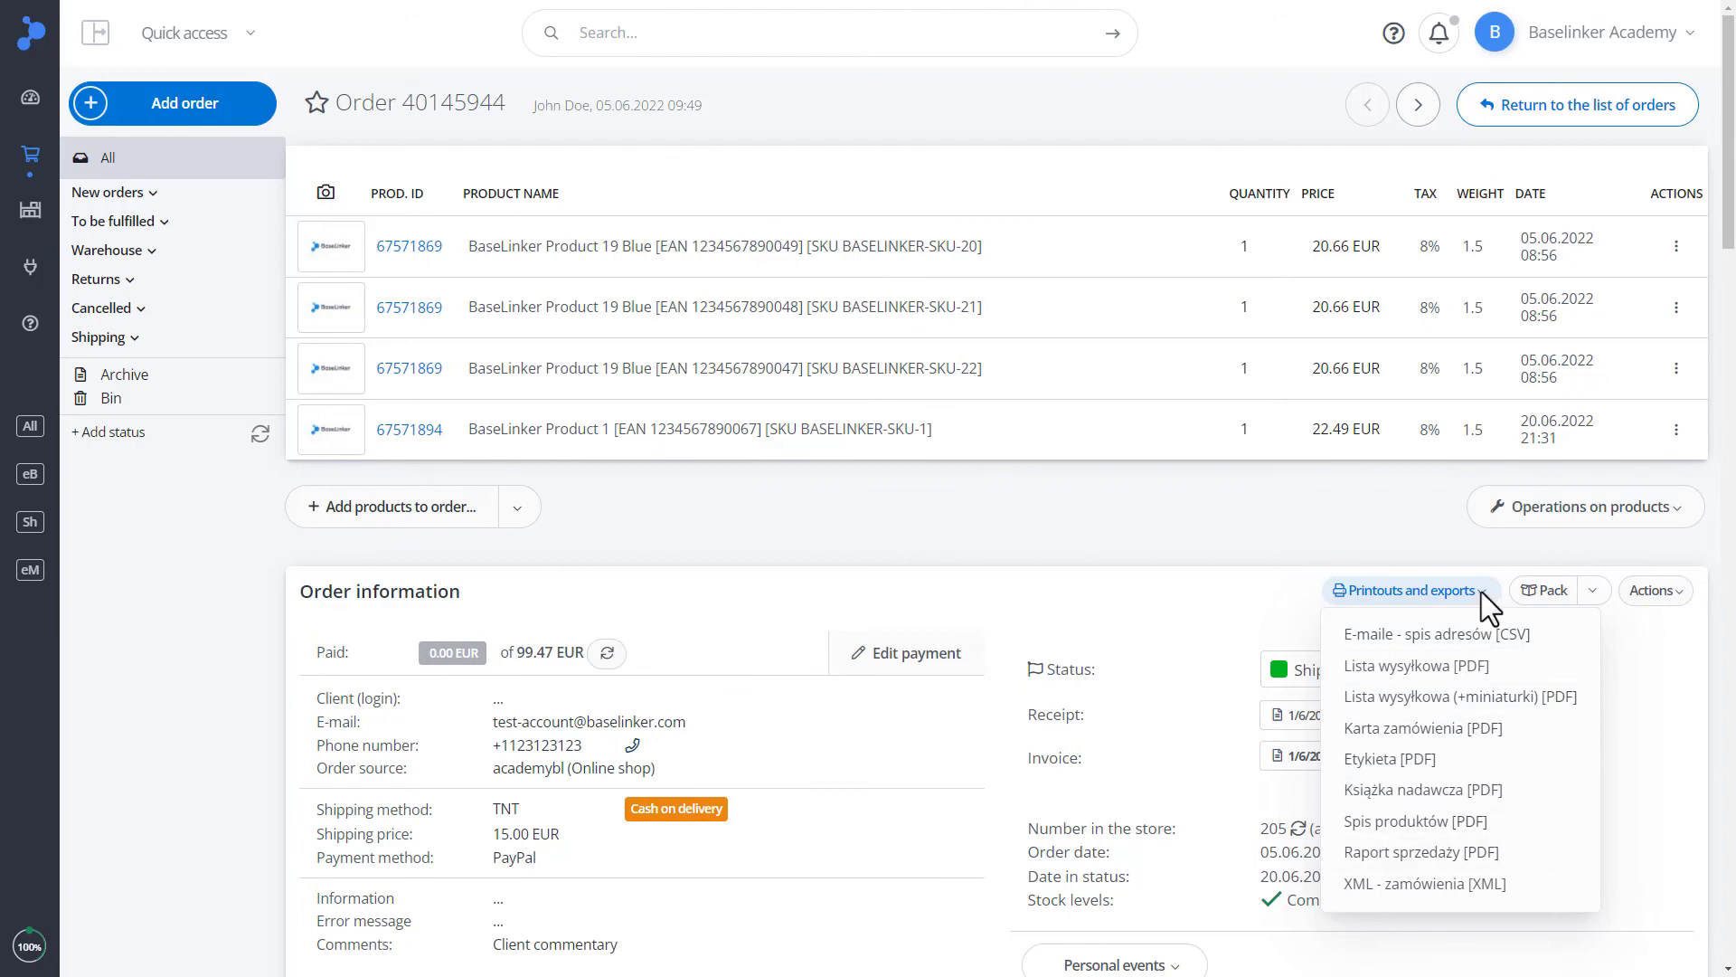
left_click(1481, 596)
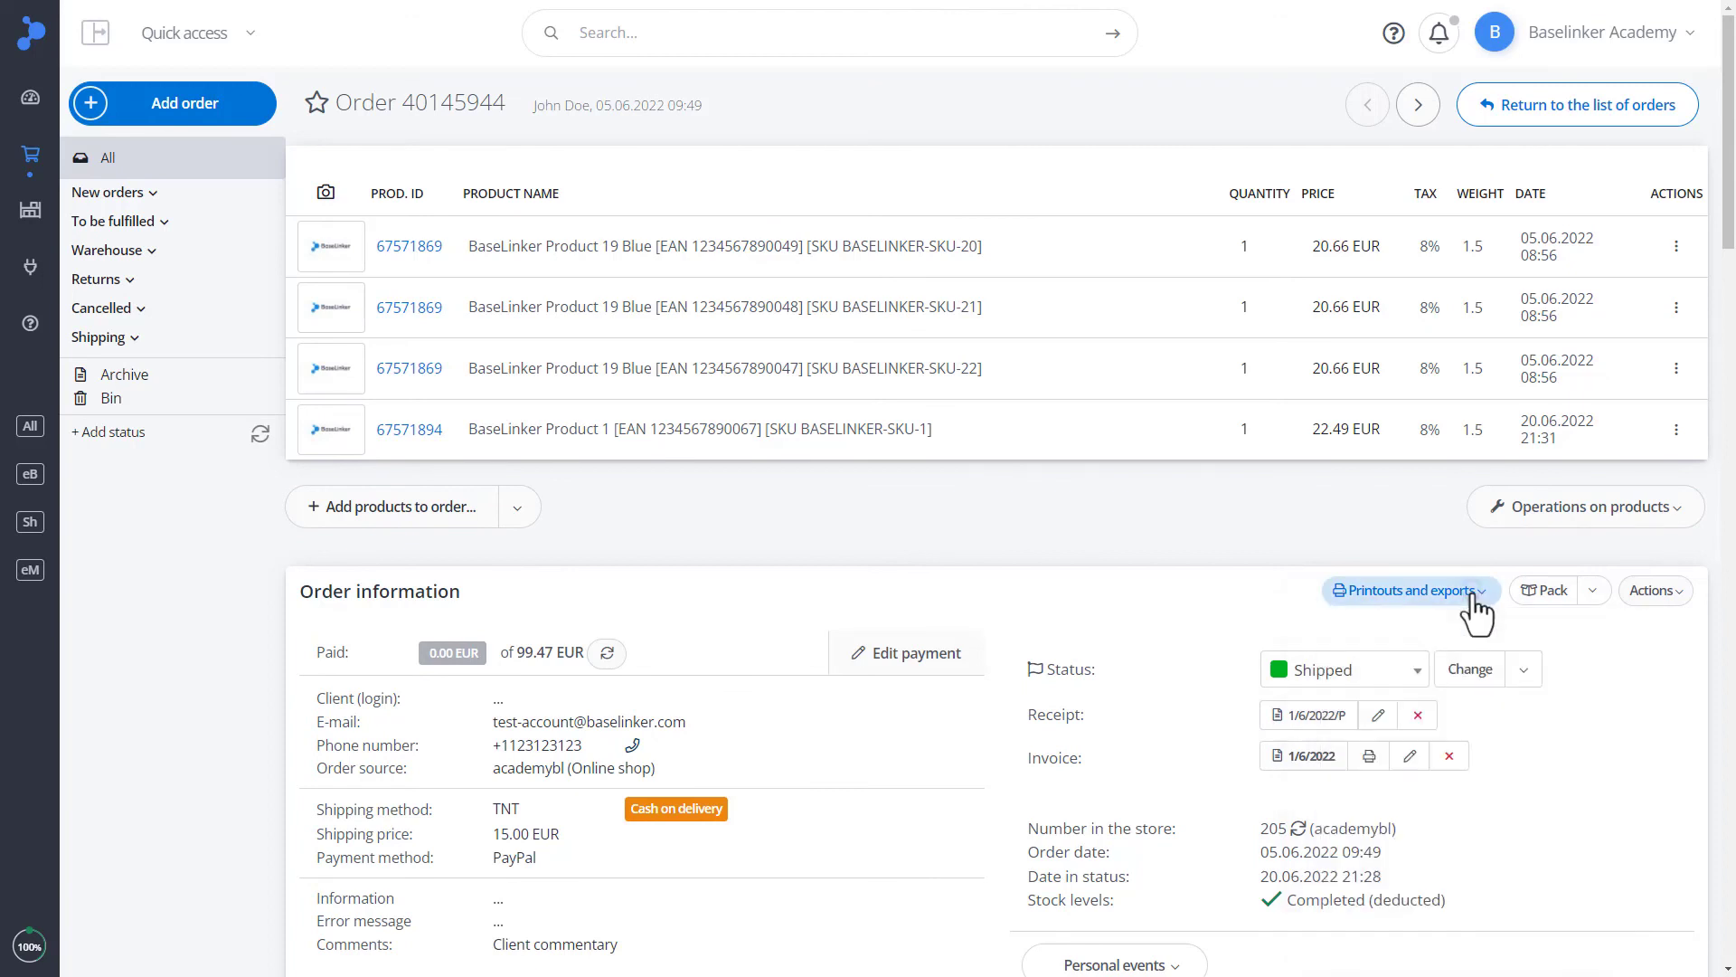
left_click(1590, 593)
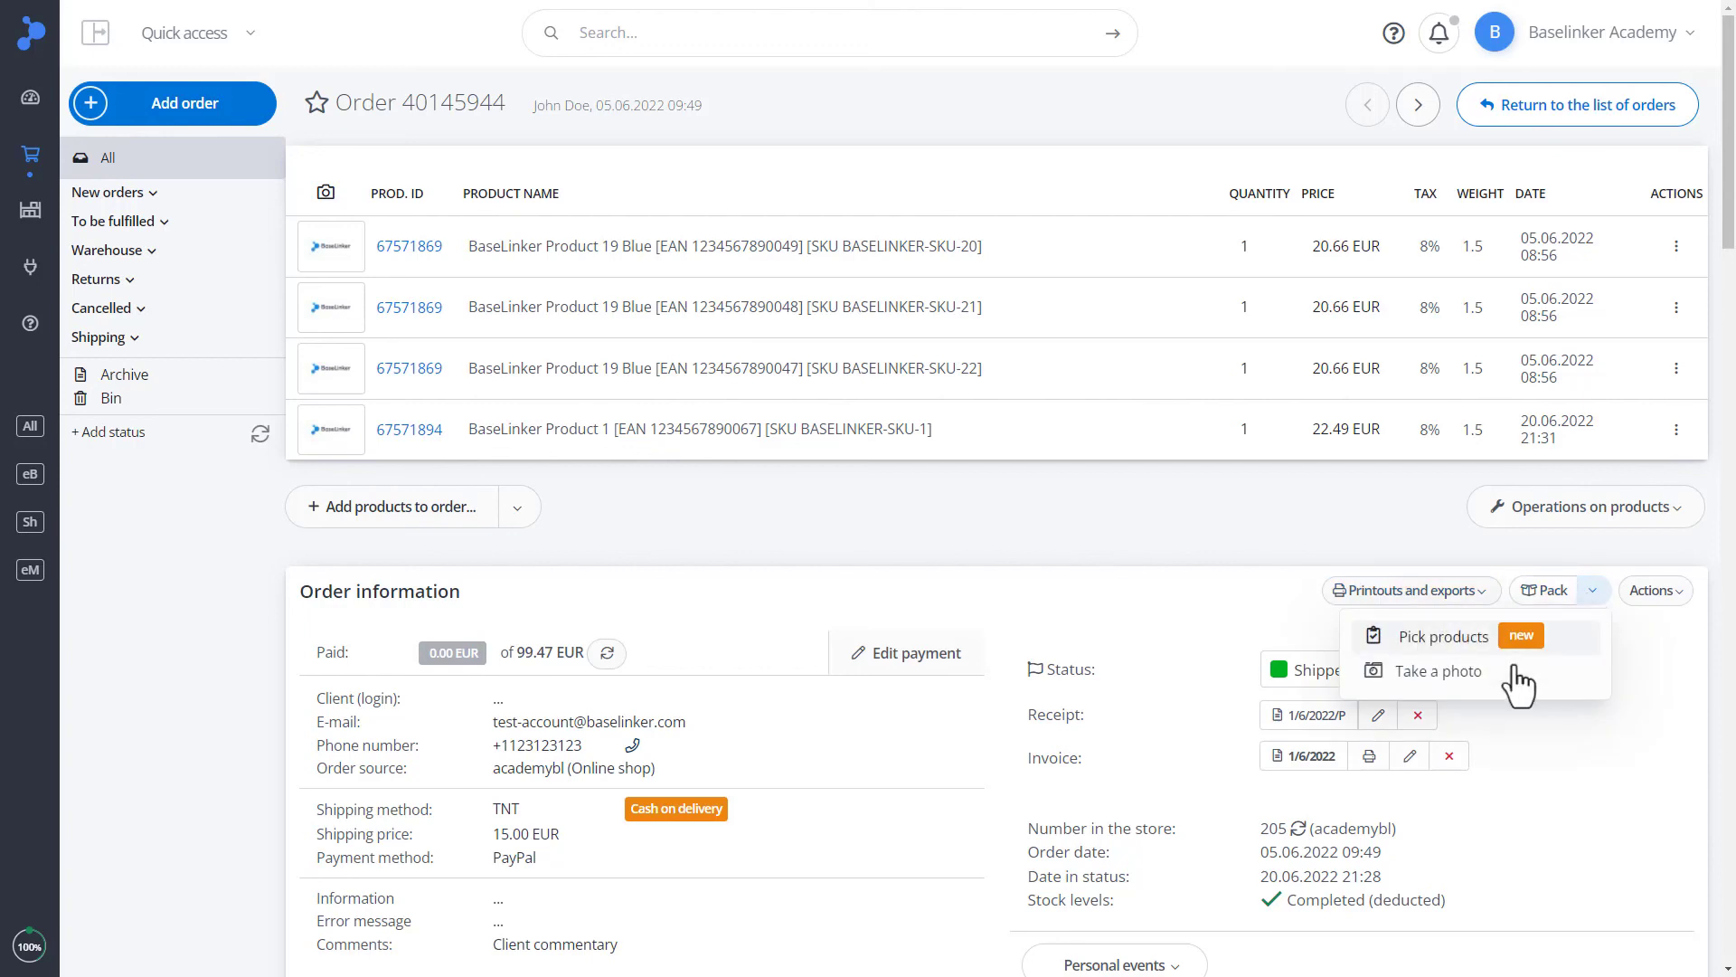
left_click(1684, 591)
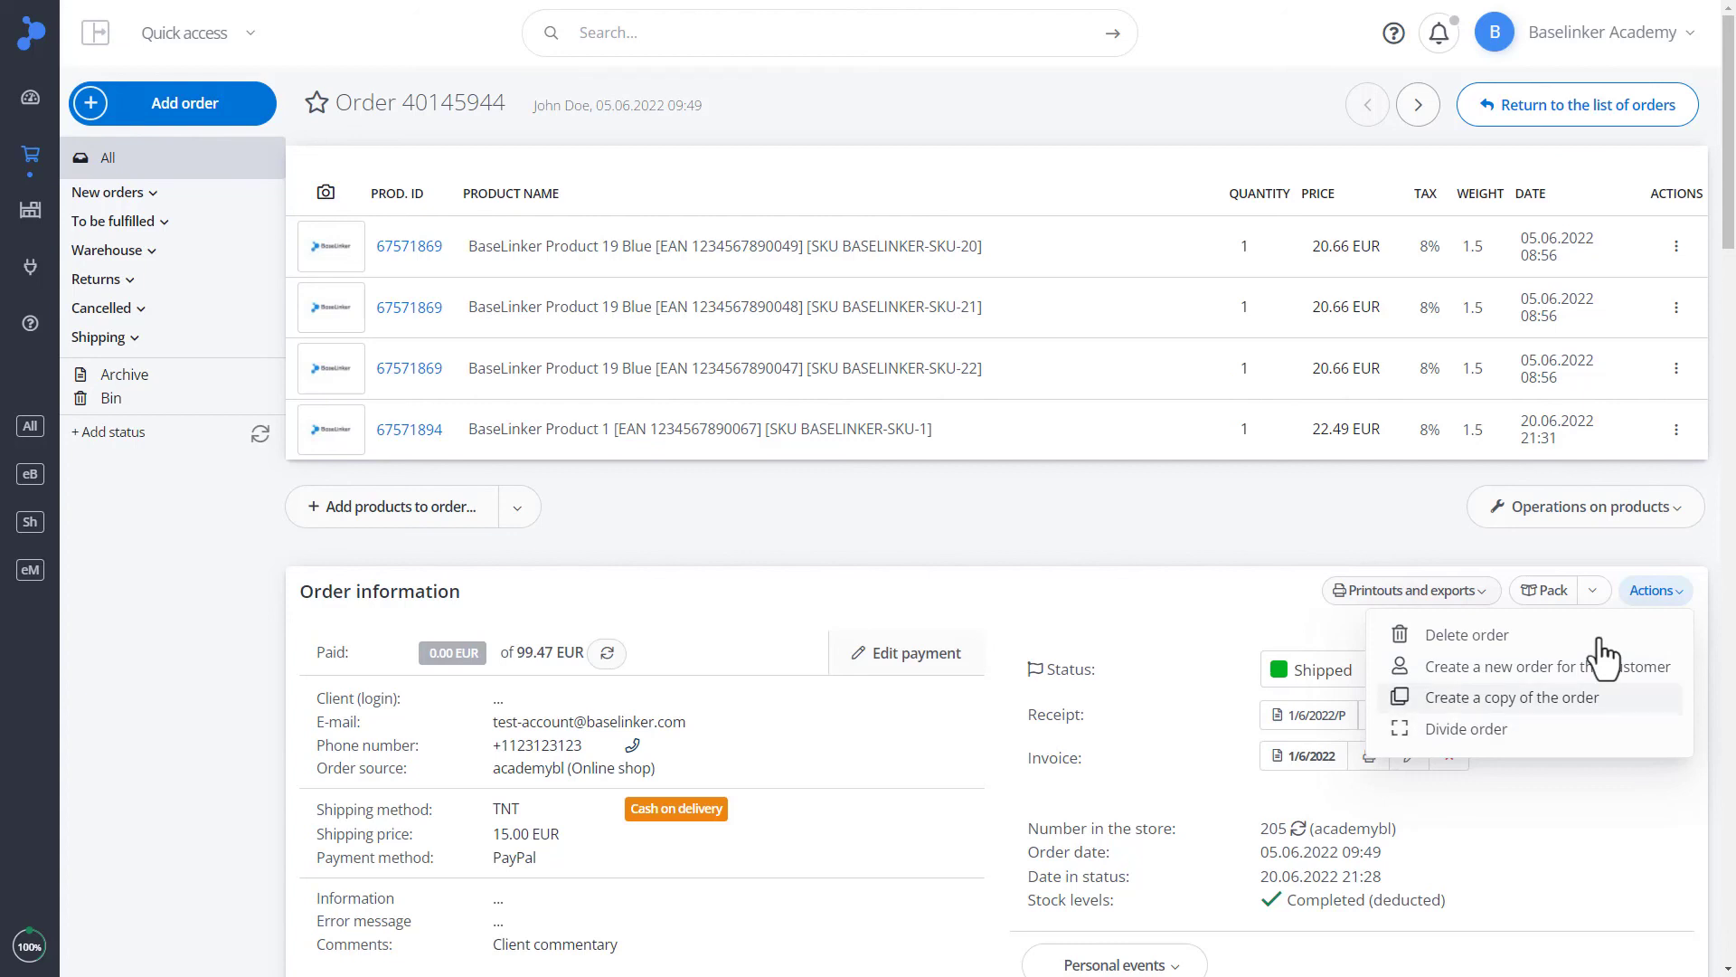
left_click(1667, 597)
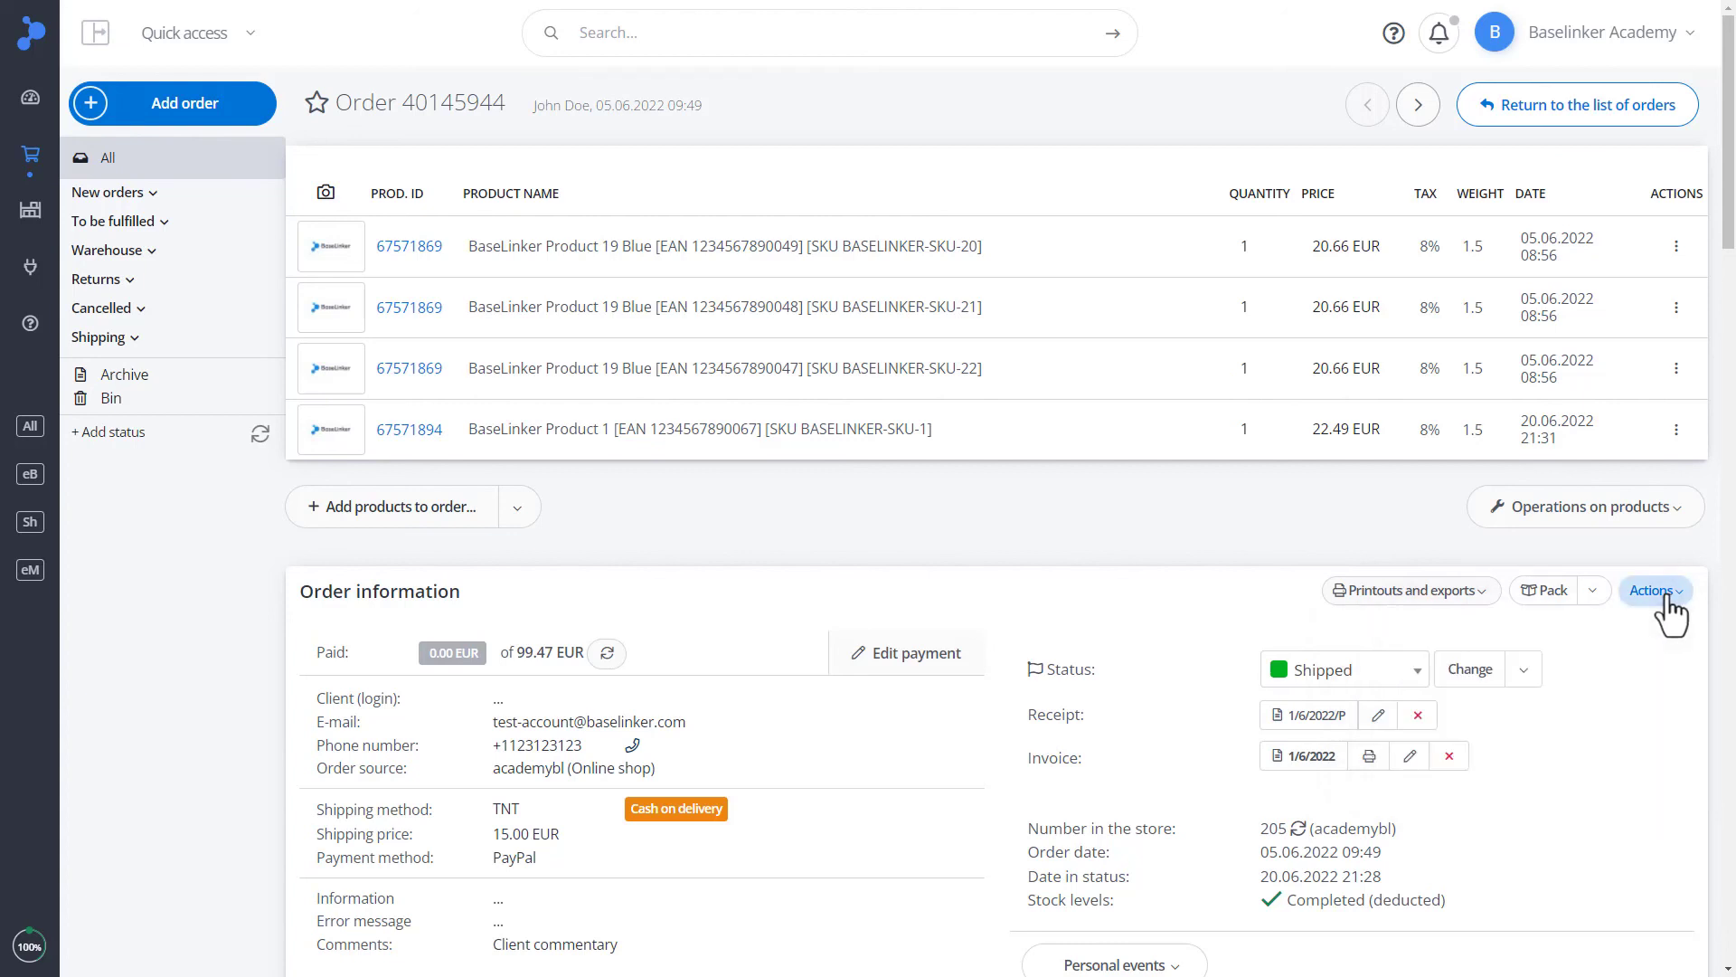